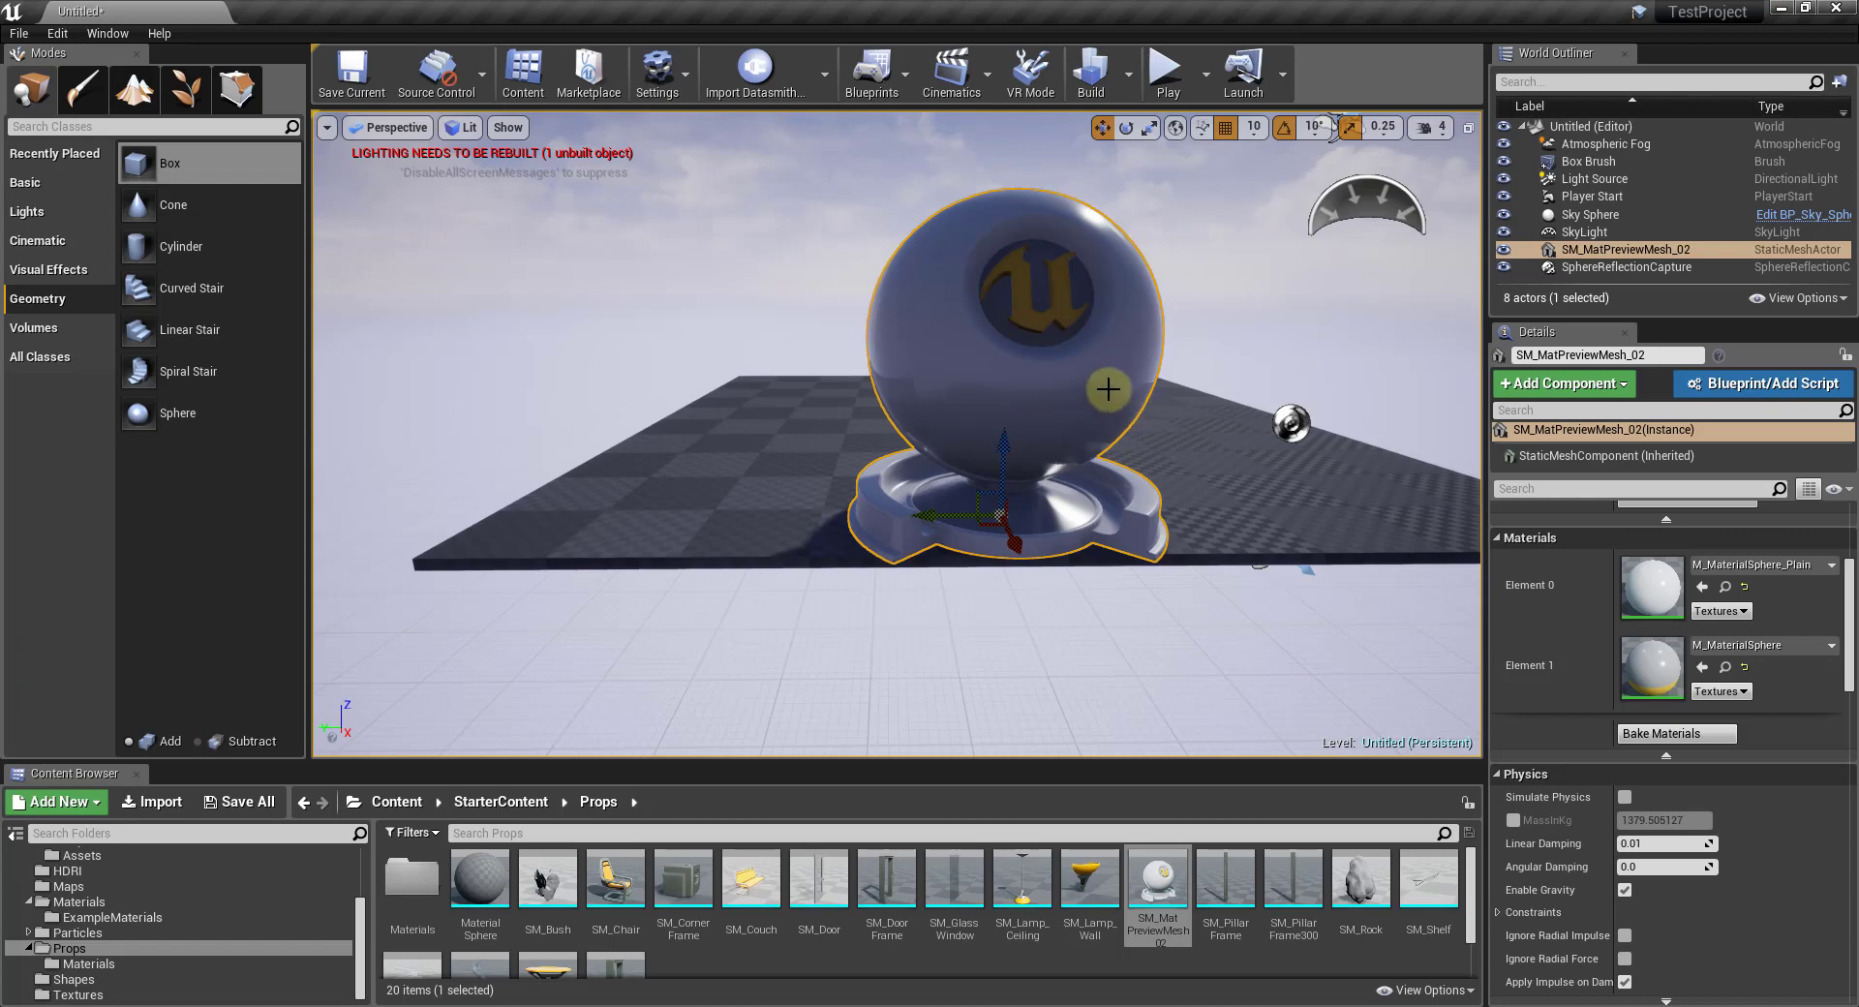
# Step: Move the material preview mesh farther back on the floor and open JustinsMaterial from the StarterContent Materials folder
pyautogui.moveTo(1012, 540); pyautogui.dragTo(995, 502)
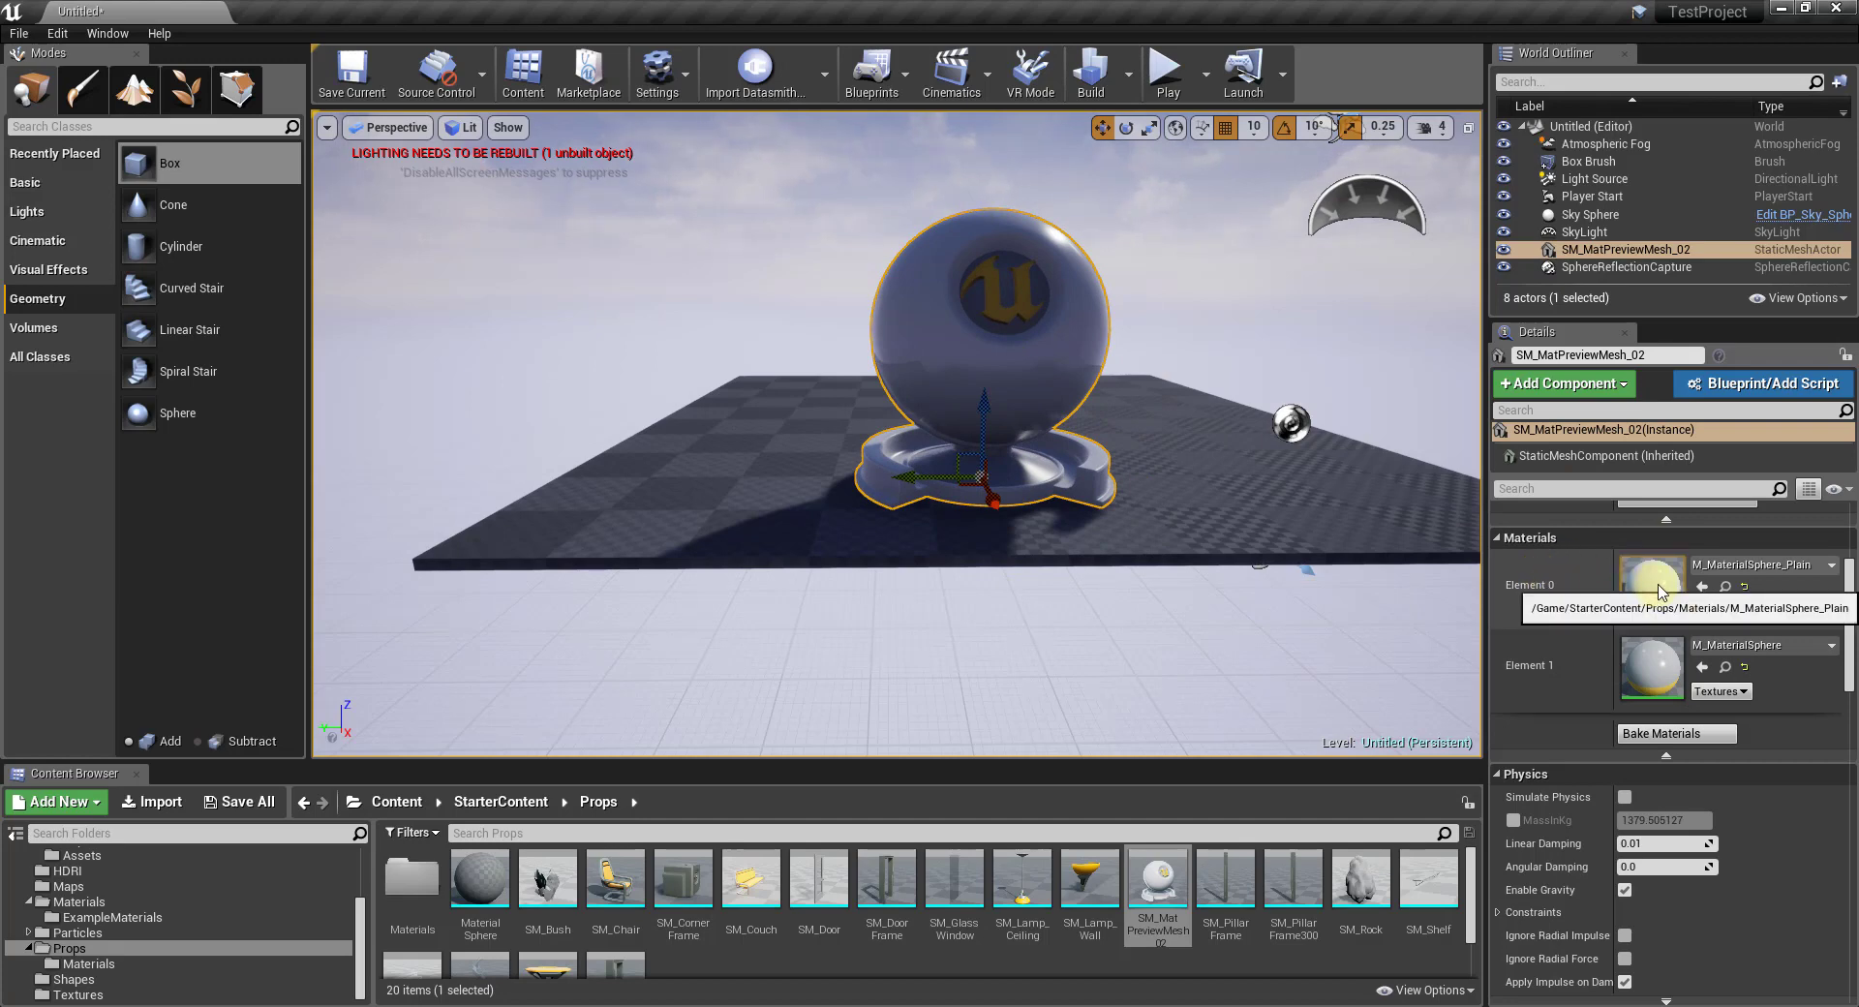
pyautogui.click(78, 902)
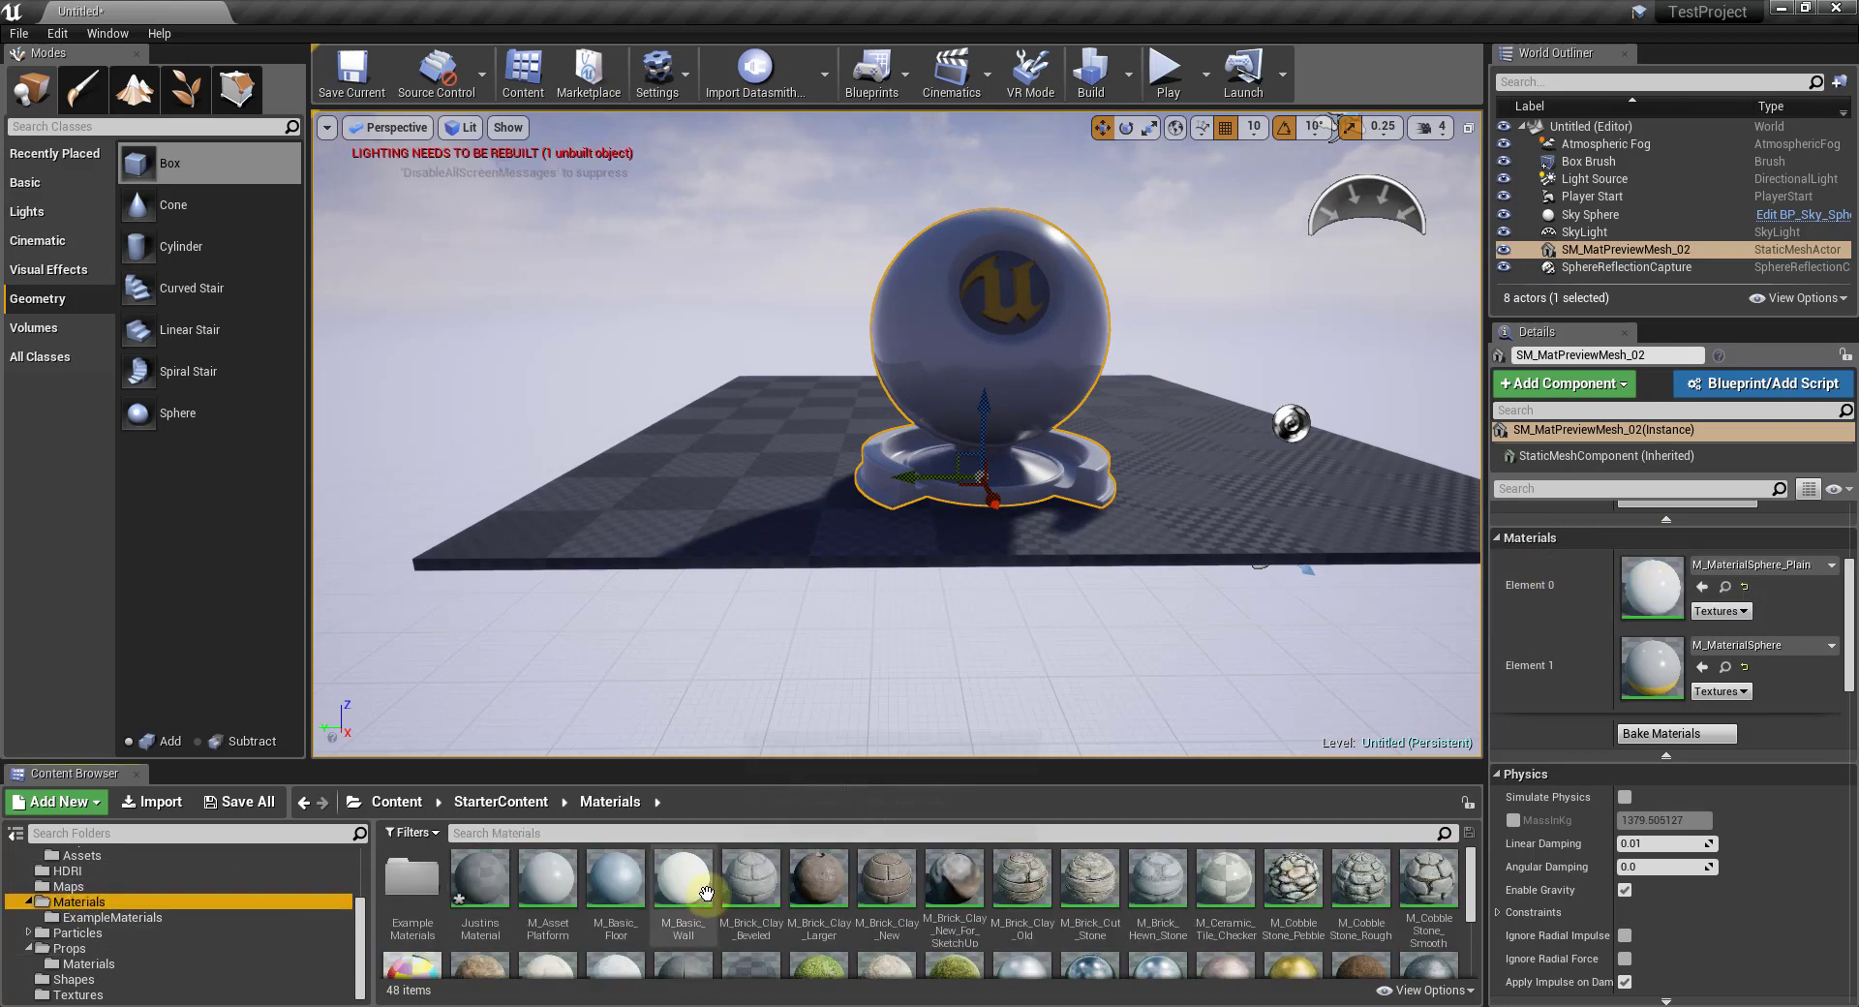
pyautogui.click(482, 874)
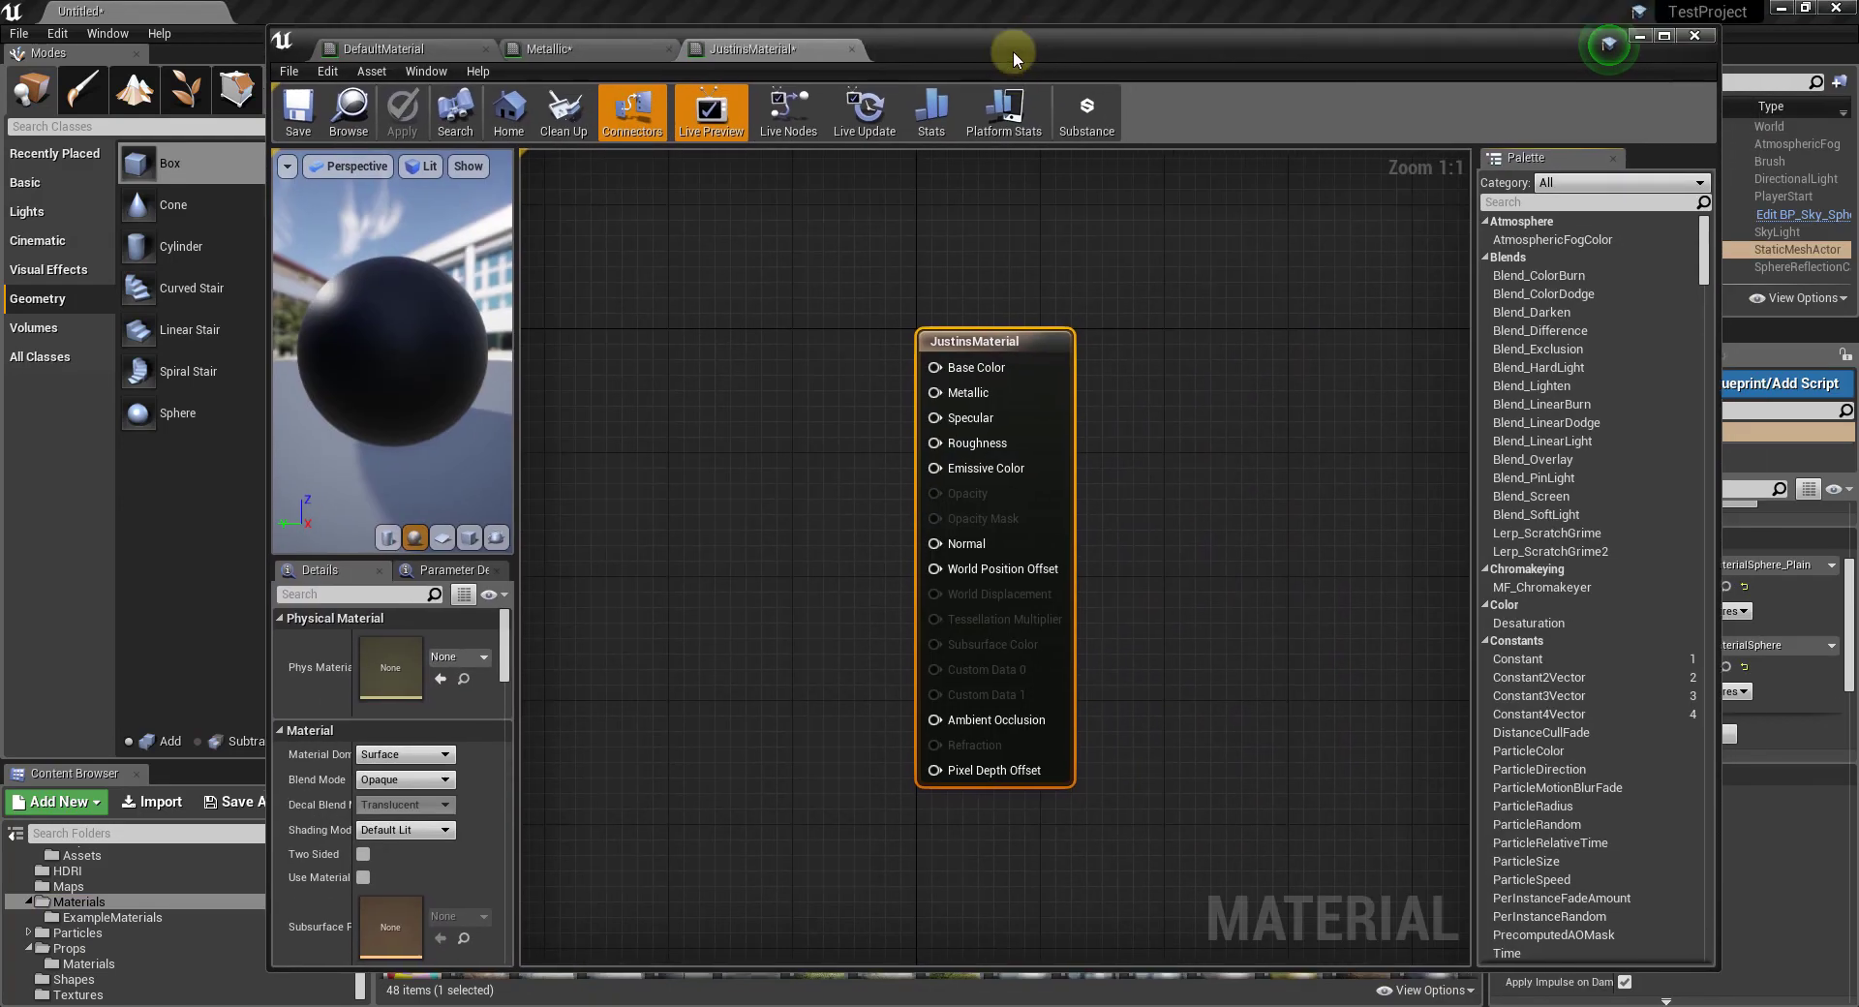
# Step: Switch to the Metallic material in a maximized editor window and shift its result node slightly in the graph
pyautogui.click(569, 48)
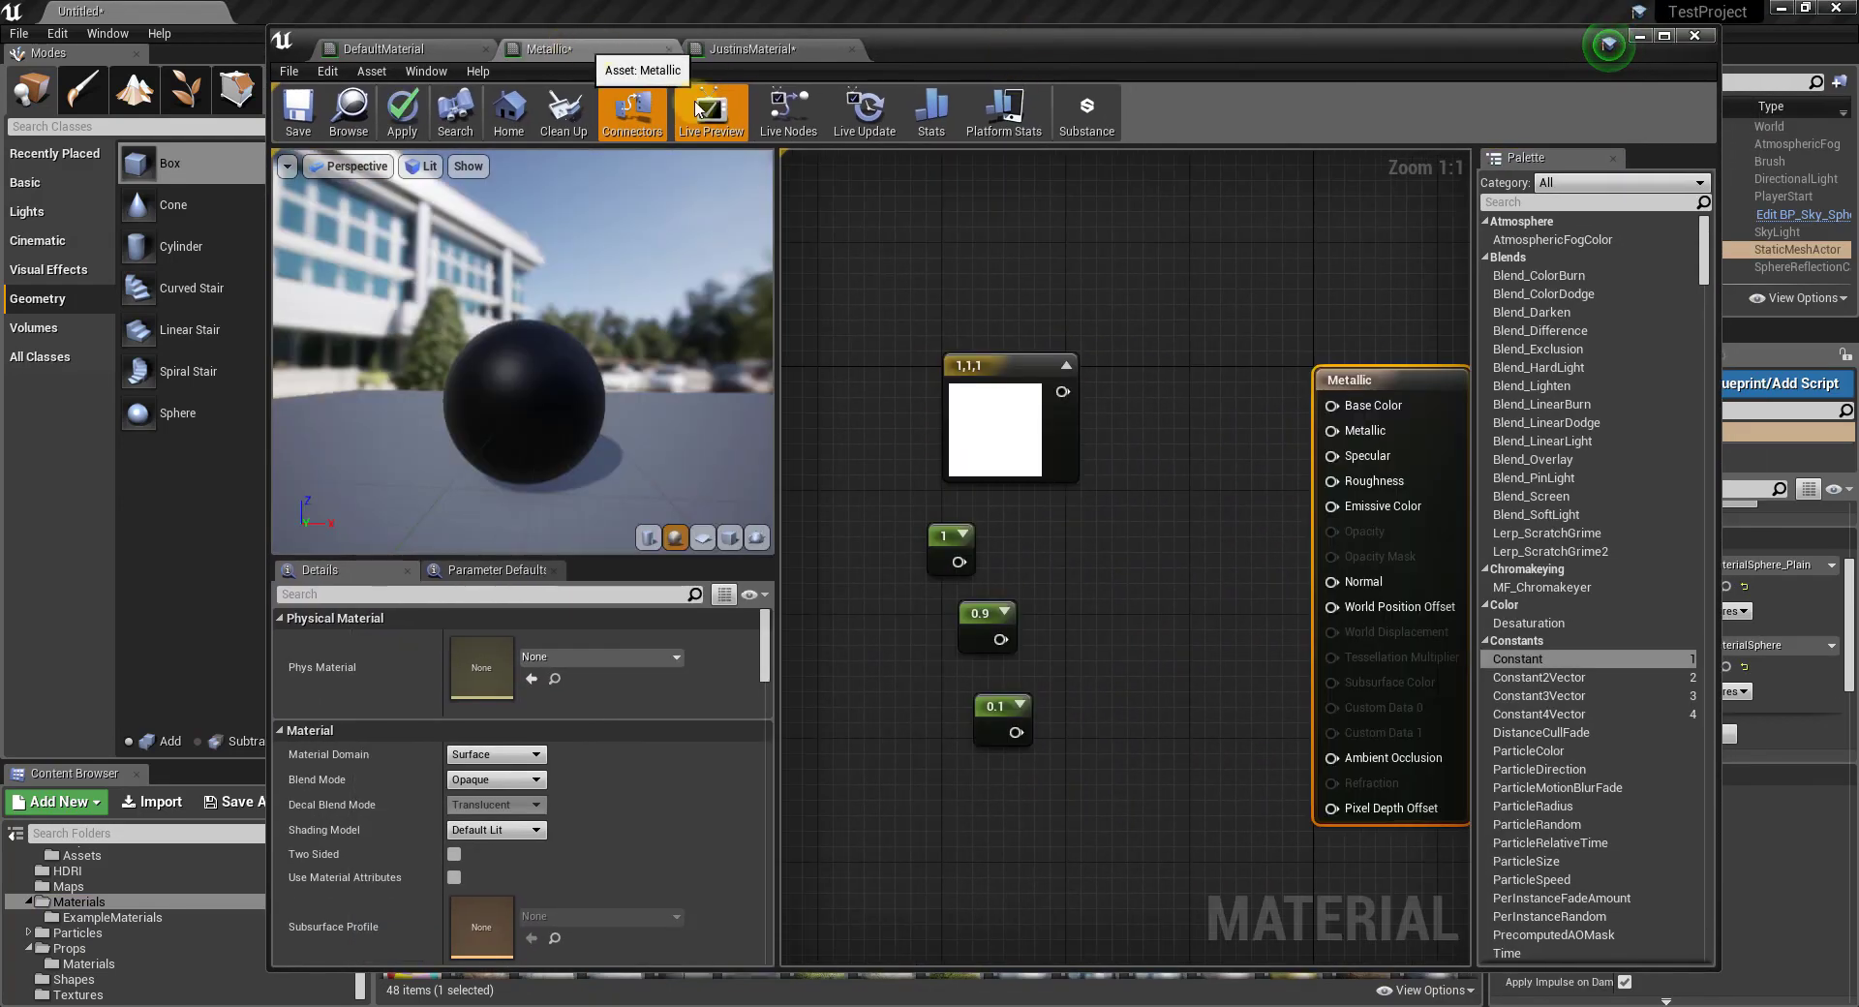
pyautogui.doubleClick(1128, 49)
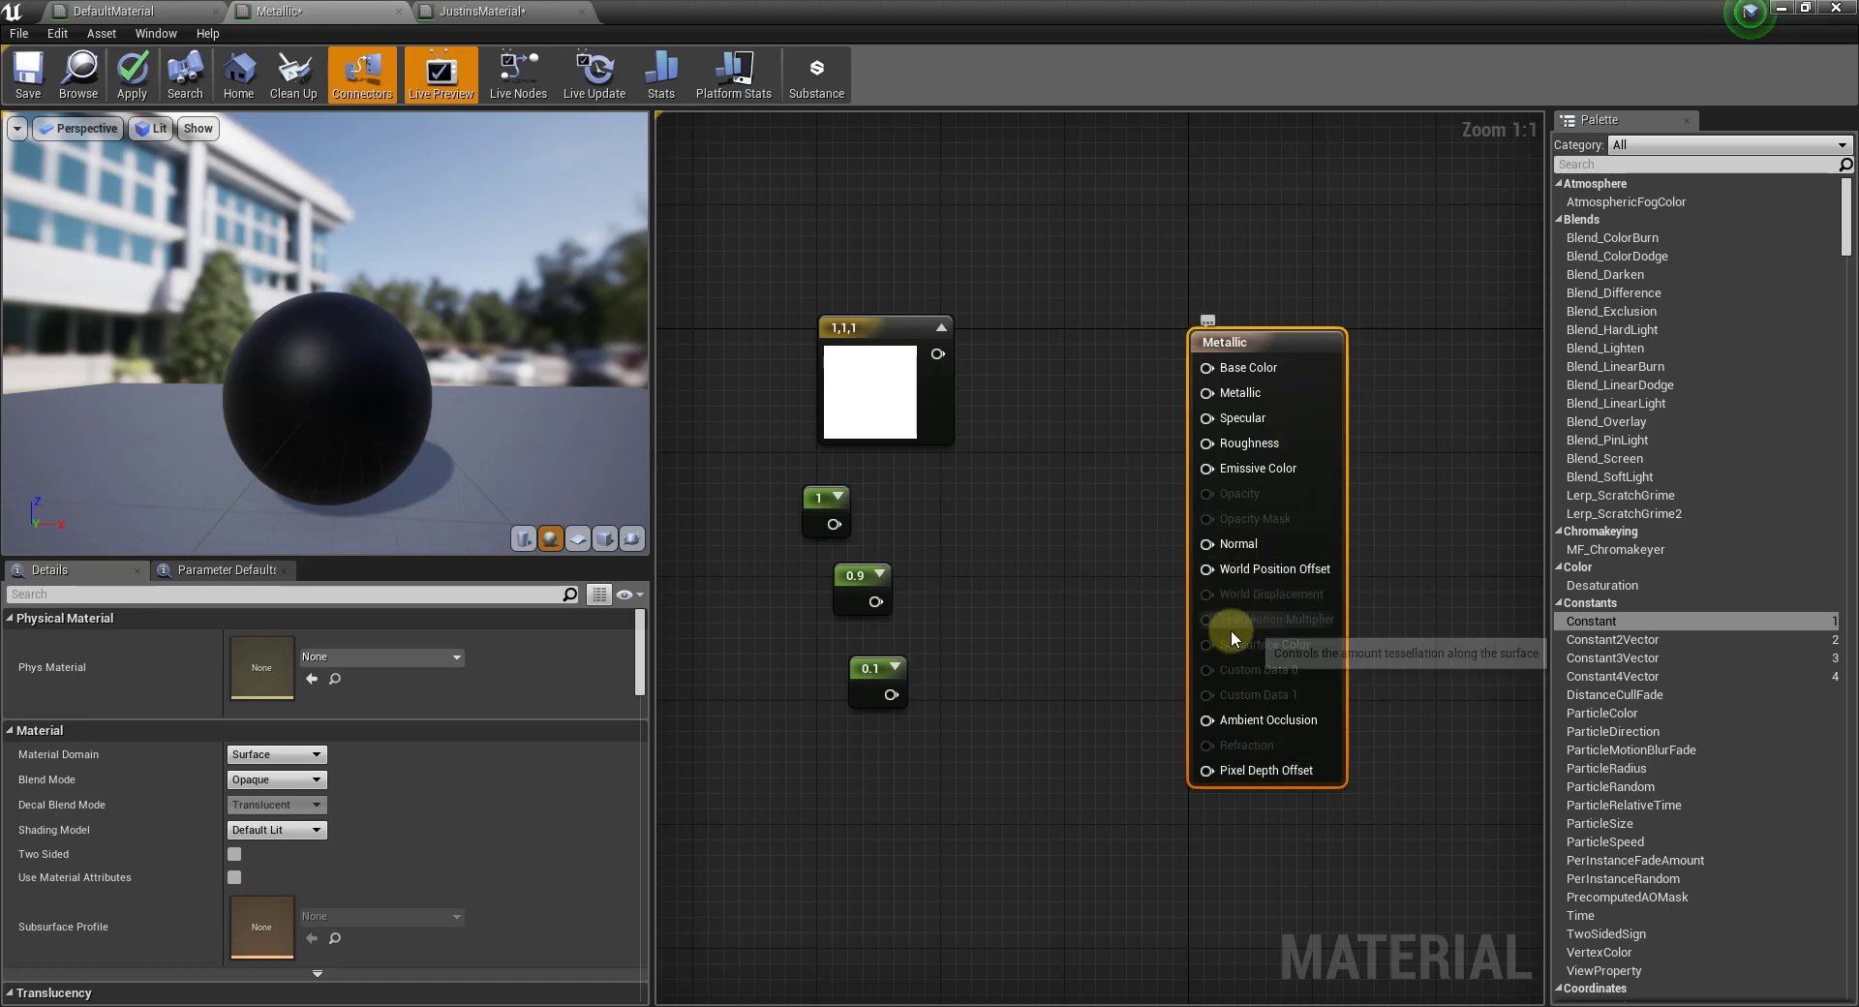
pyautogui.moveTo(1277, 357); pyautogui.dragTo(1293, 326)
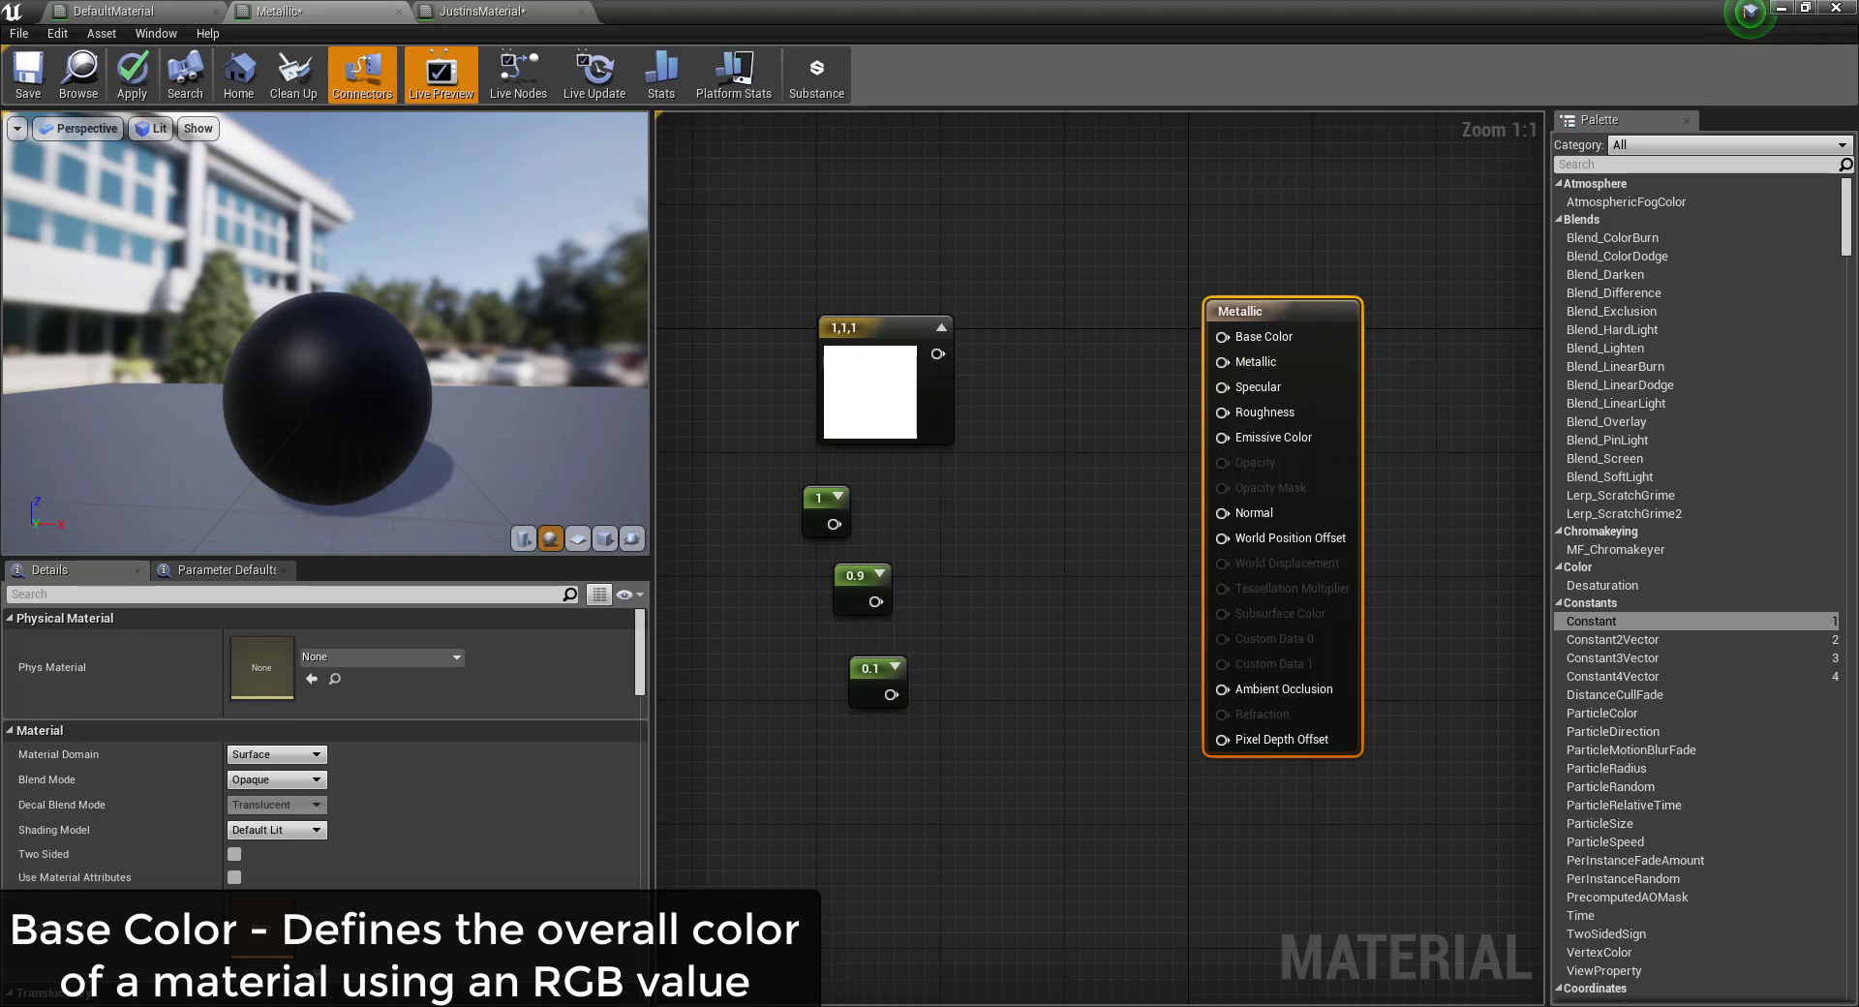
# Step: Connect the 1,1,1 colour node to Base Color and change its colour to a fully saturated blue
pyautogui.moveTo(937, 354); pyautogui.dragTo(1222, 337)
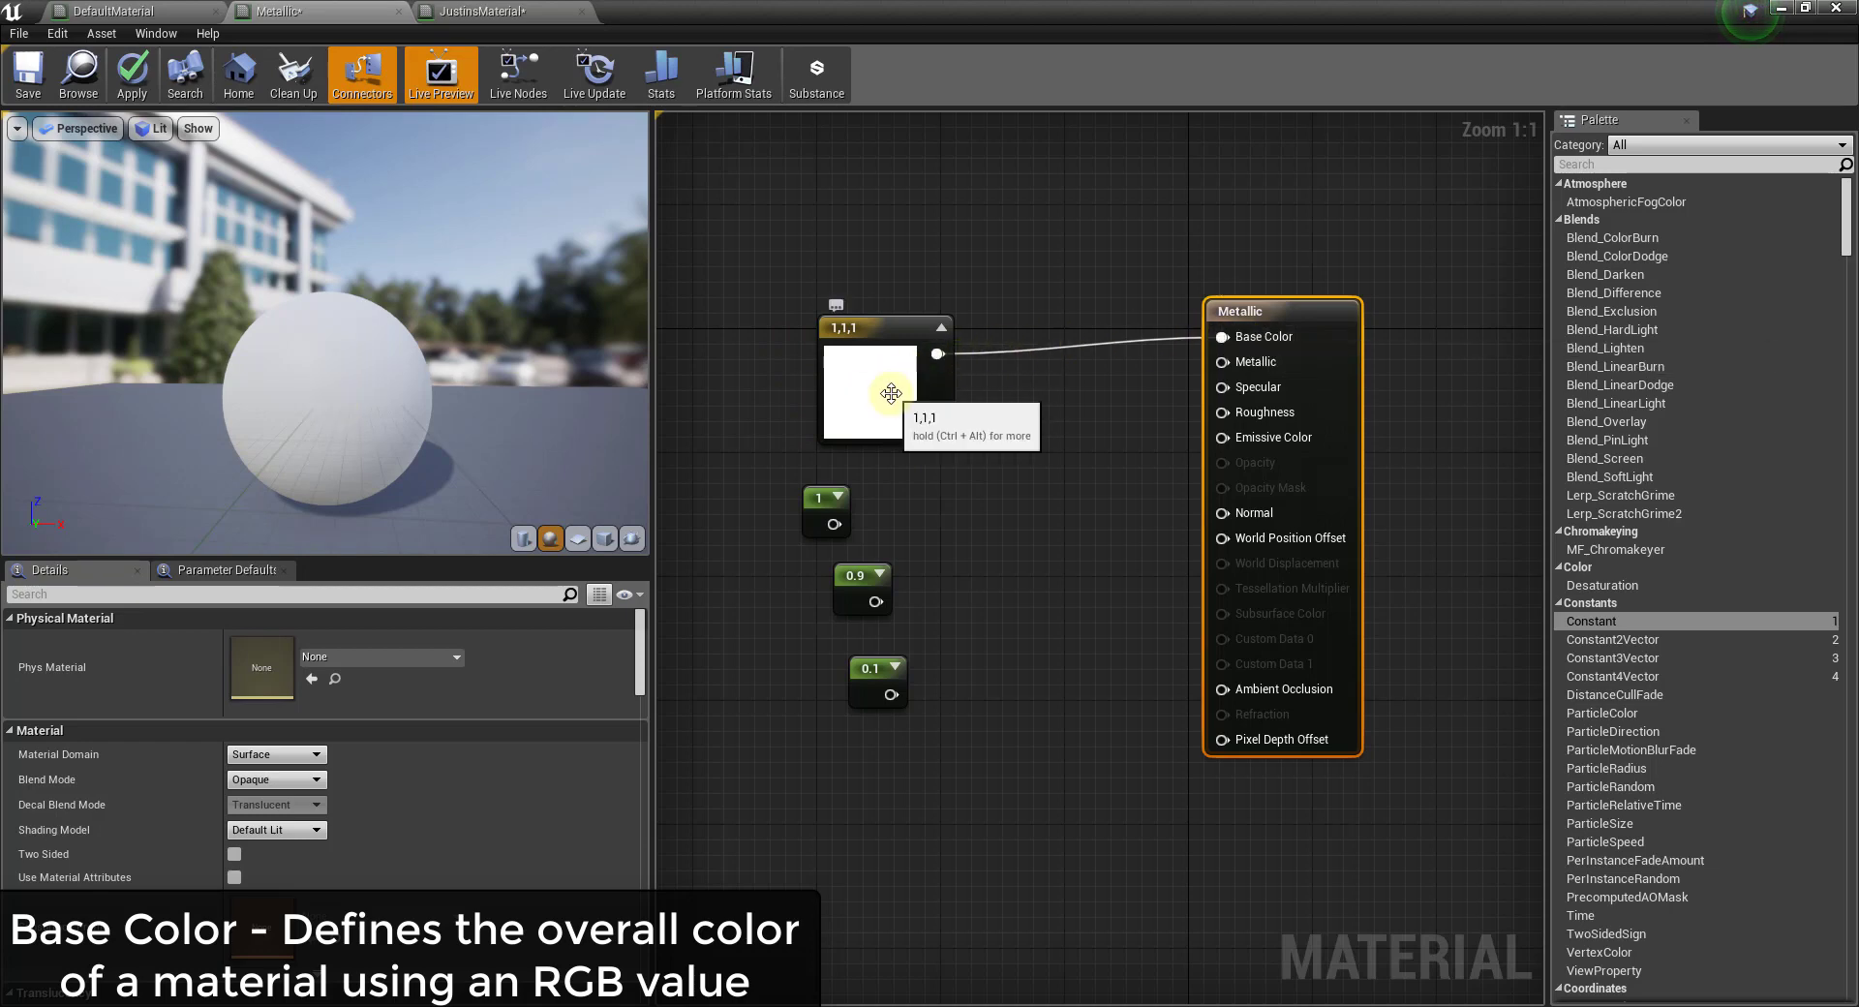
pyautogui.doubleClick(891, 393)
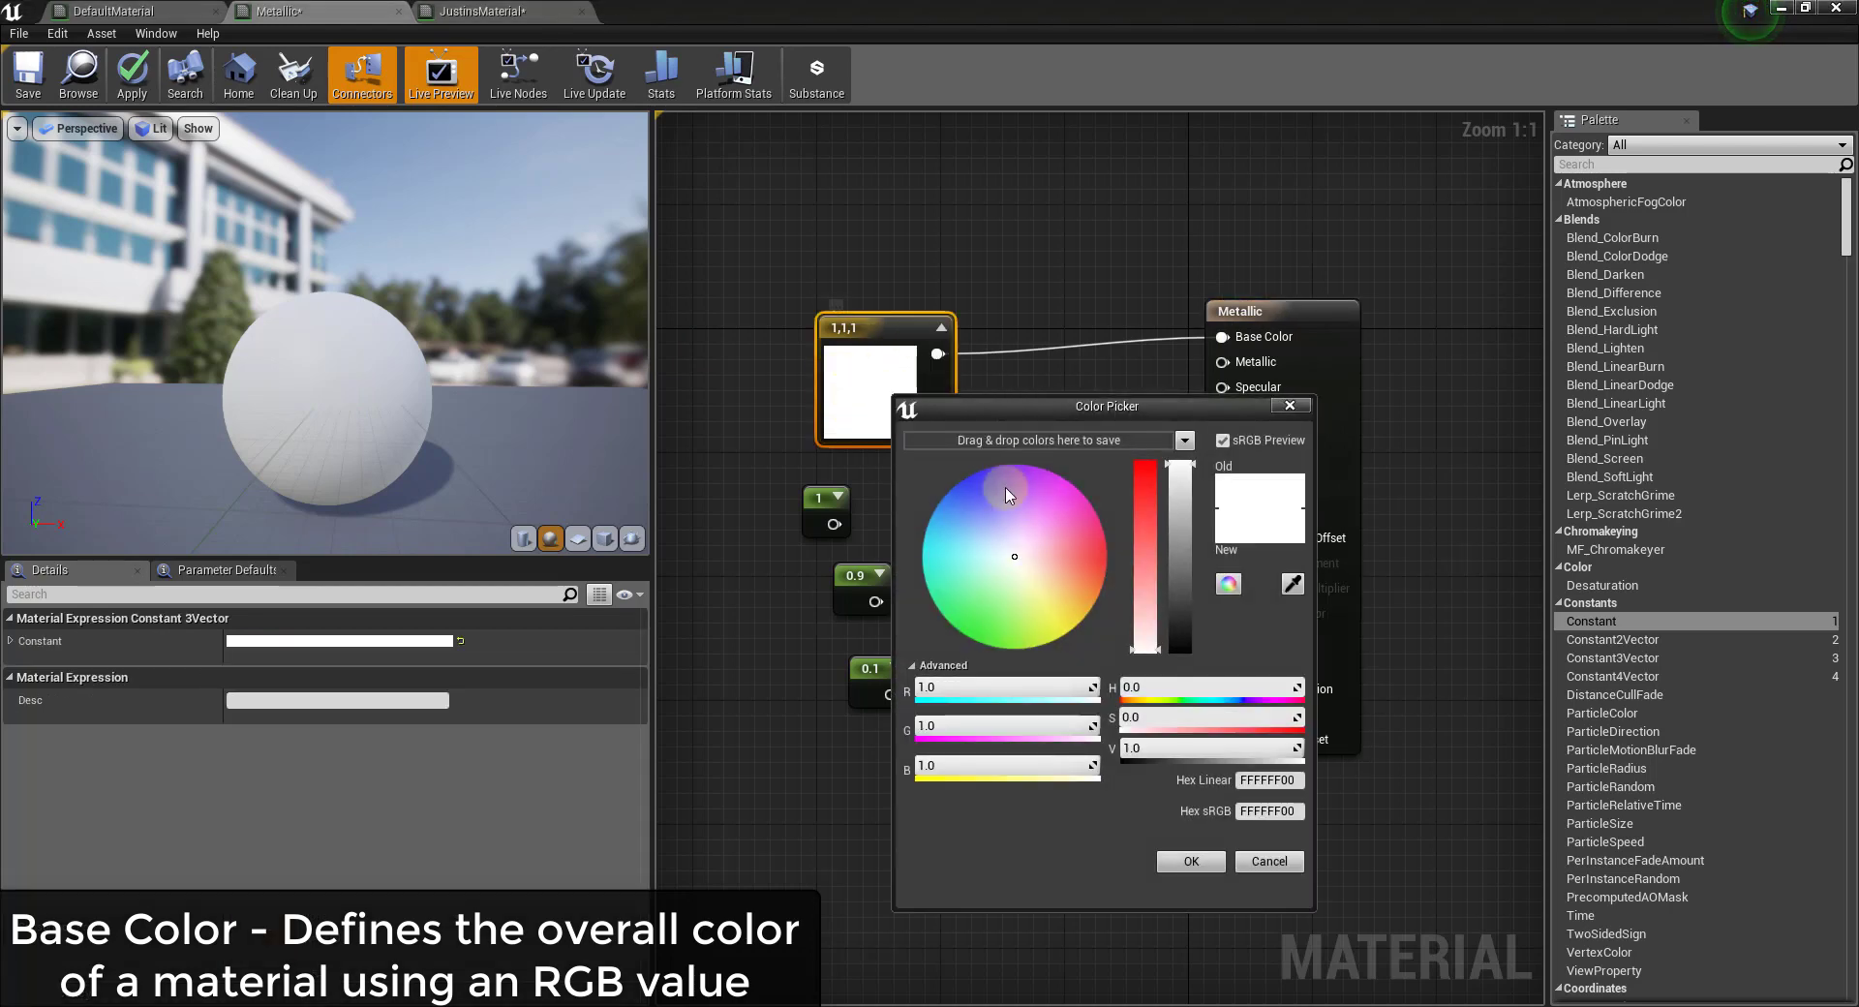
pyautogui.moveTo(1008, 495); pyautogui.dragTo(978, 489)
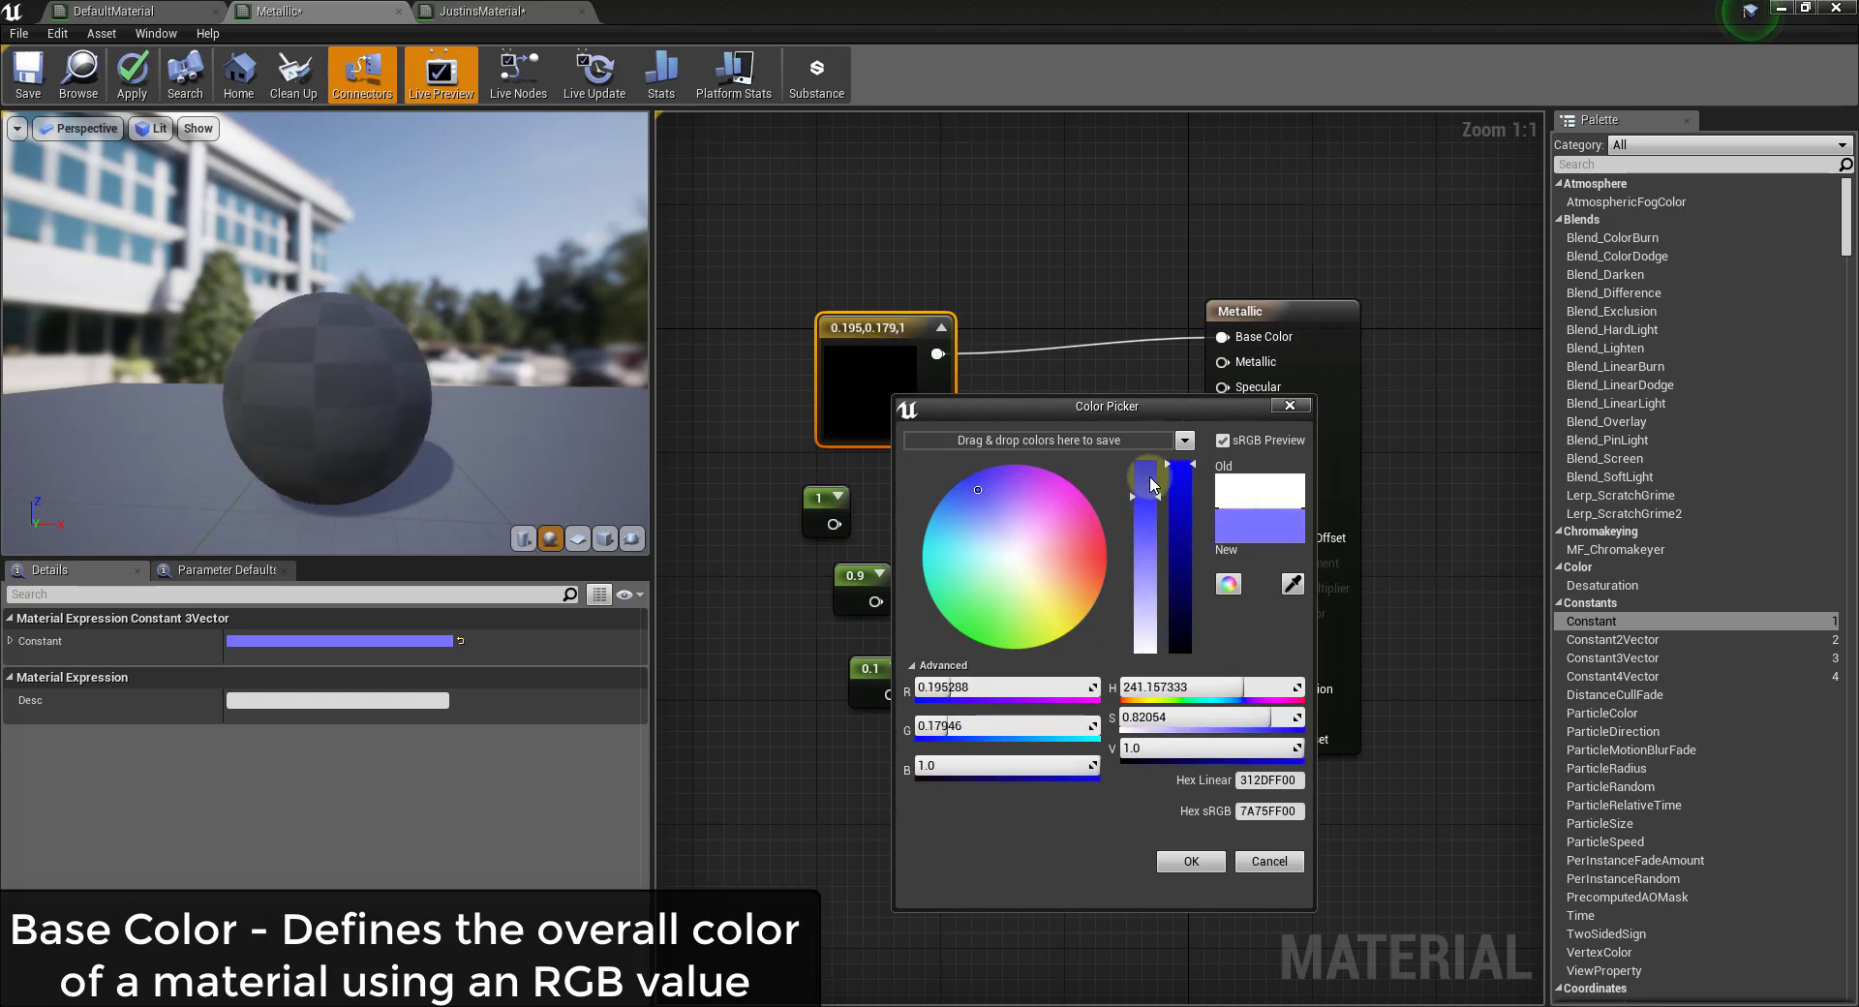
pyautogui.moveTo(1152, 486); pyautogui.dragTo(1146, 461)
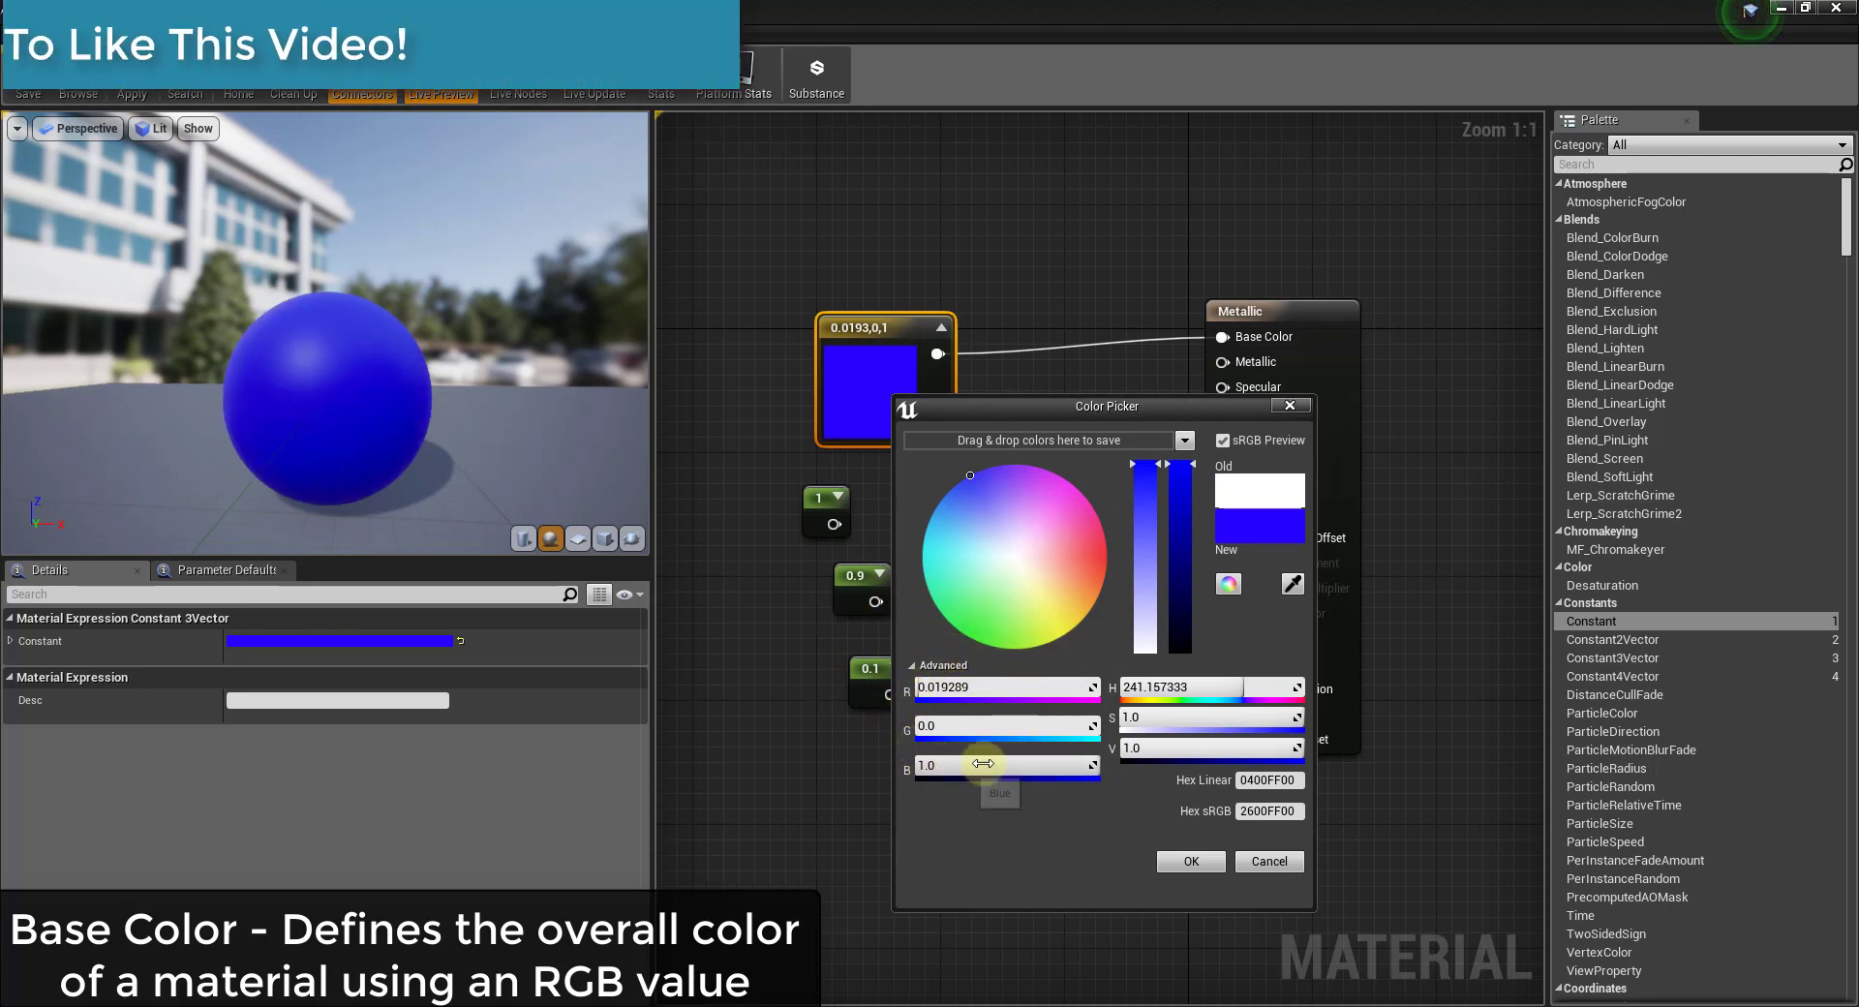
# Step: Try a pink base colour, about 1, 0.057, 0.187, and settle on a blue of about 0.066, 0.151, 1
pyautogui.click(1082, 547)
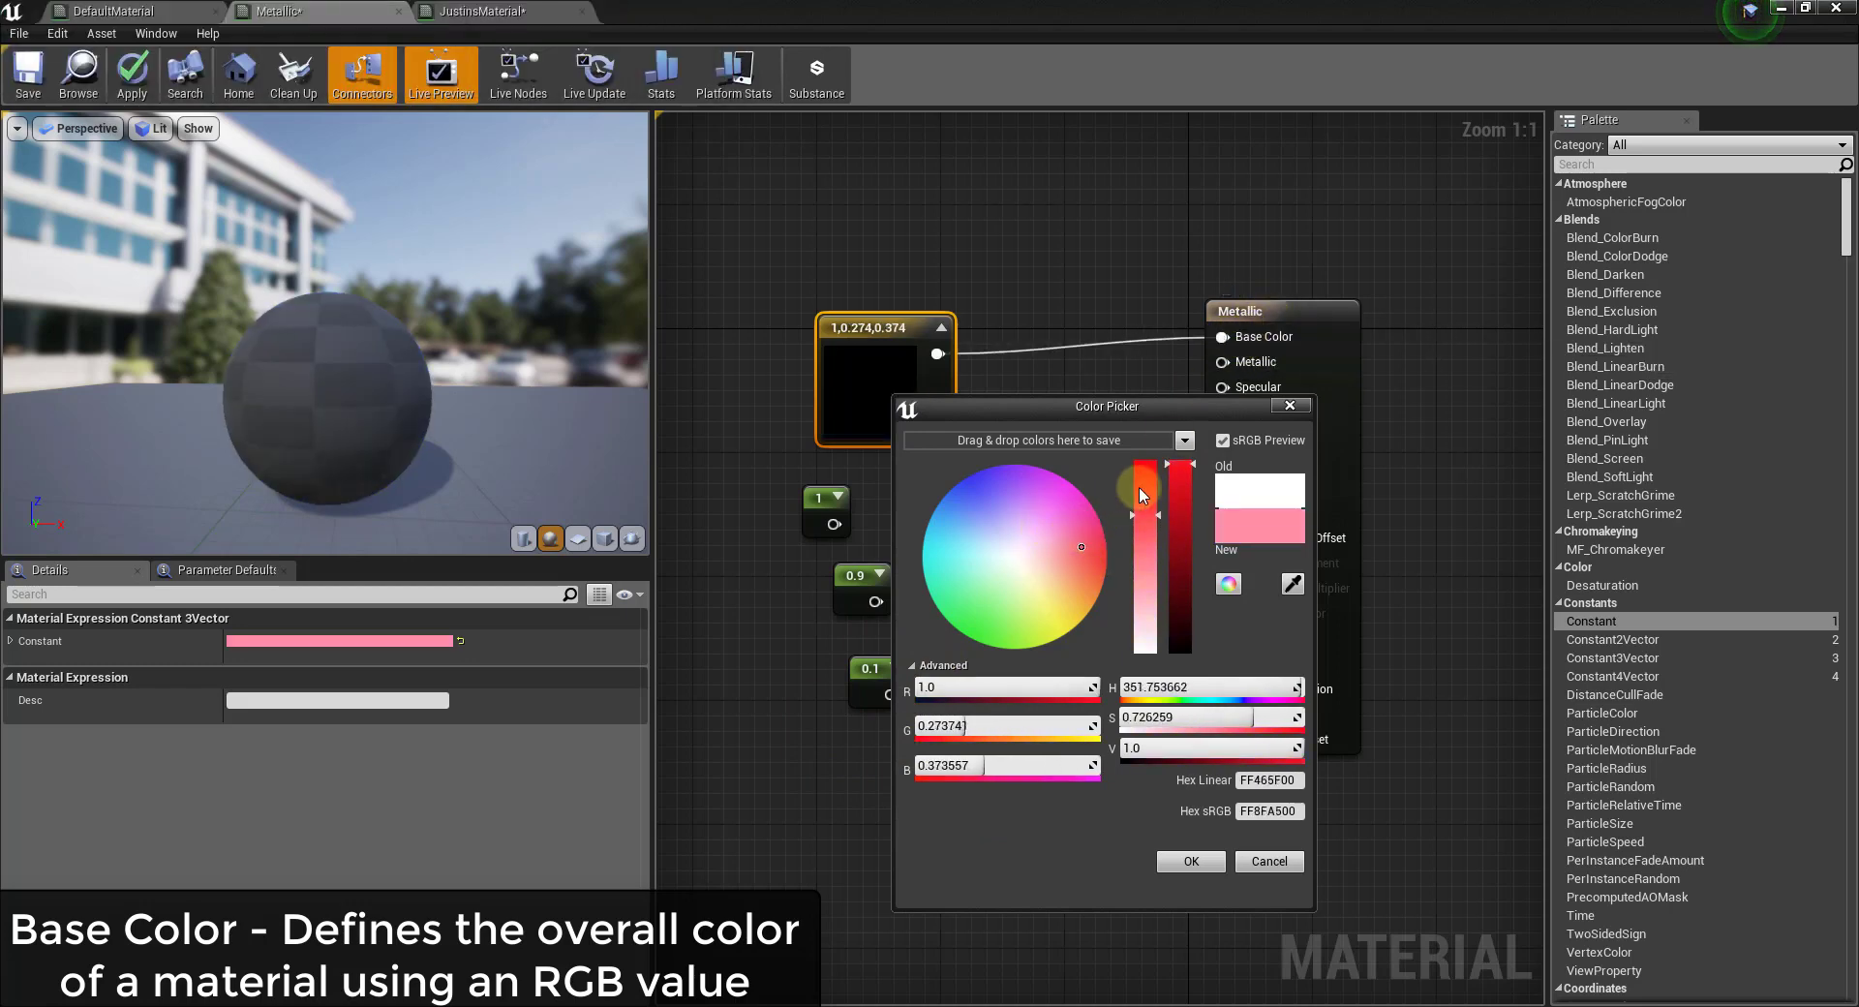
pyautogui.moveTo(1143, 495); pyautogui.dragTo(1144, 475)
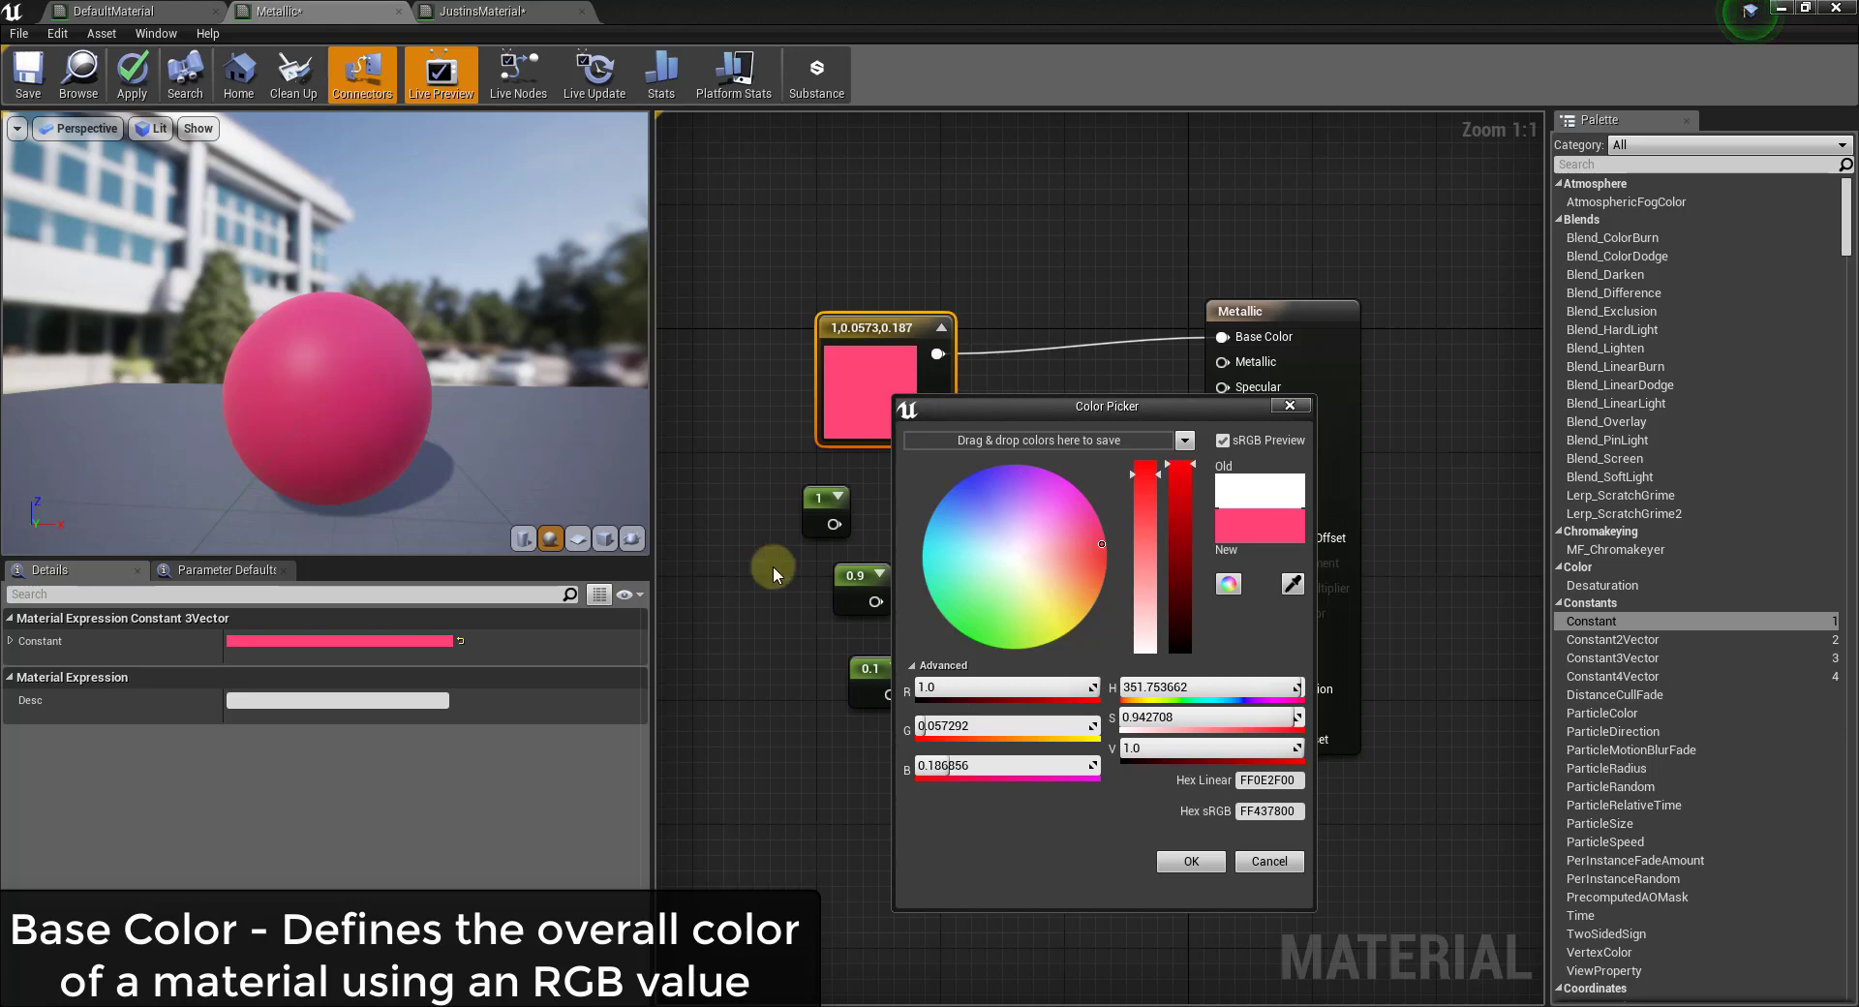
pyautogui.moveTo(1005, 523); pyautogui.dragTo(965, 486)
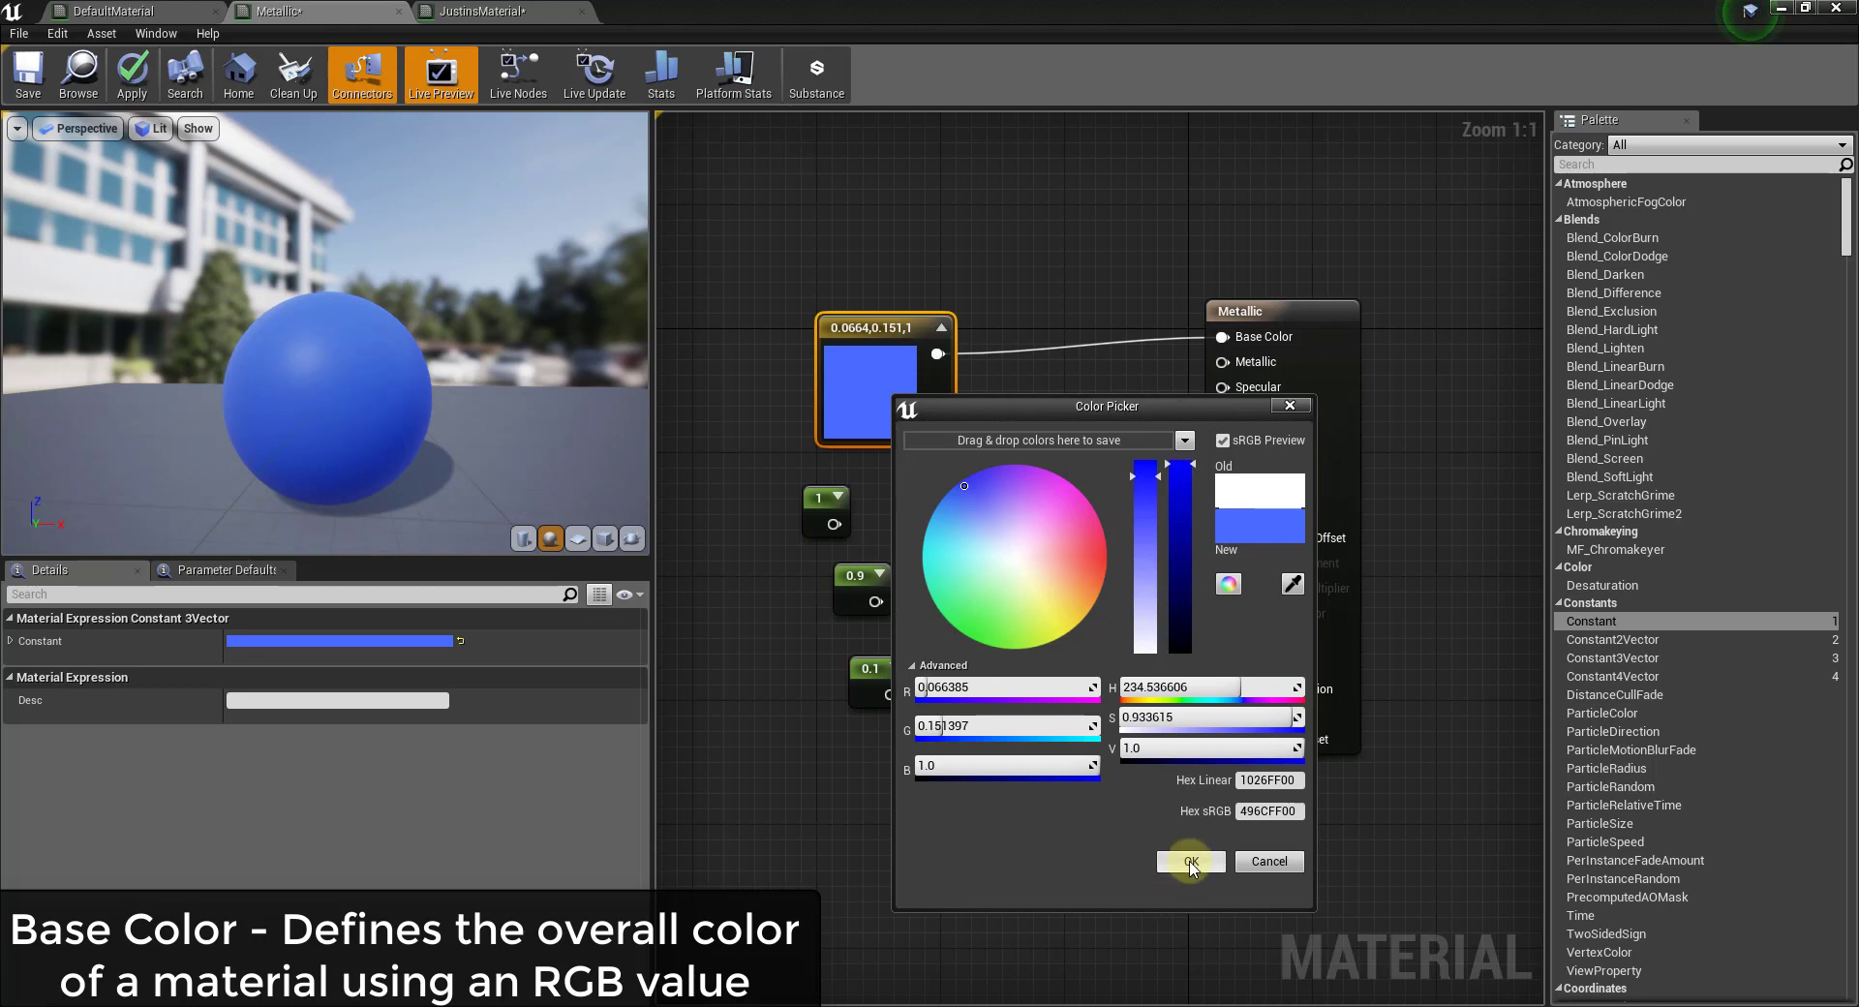
pyautogui.click(1191, 861)
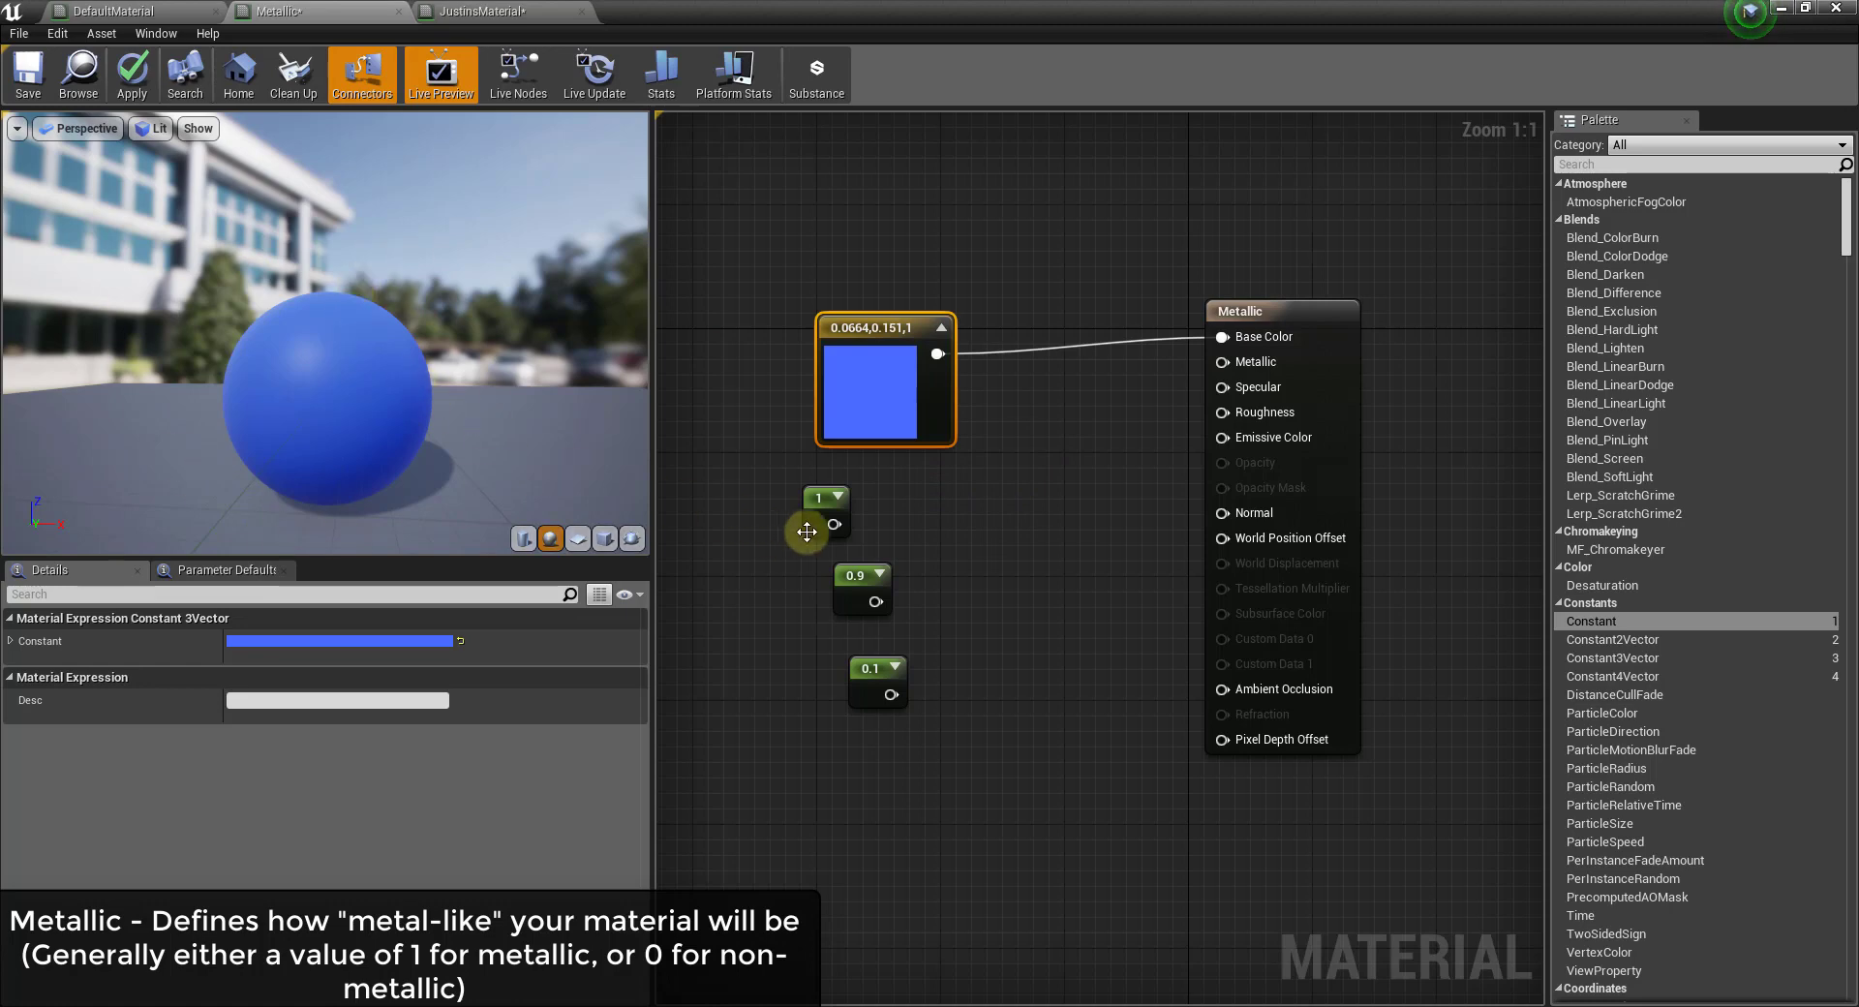
# Step: Connect the constant with value 1 to the Metallic input and inspect the preview sphere from several angles
pyautogui.moveTo(833, 524); pyautogui.dragTo(1221, 365)
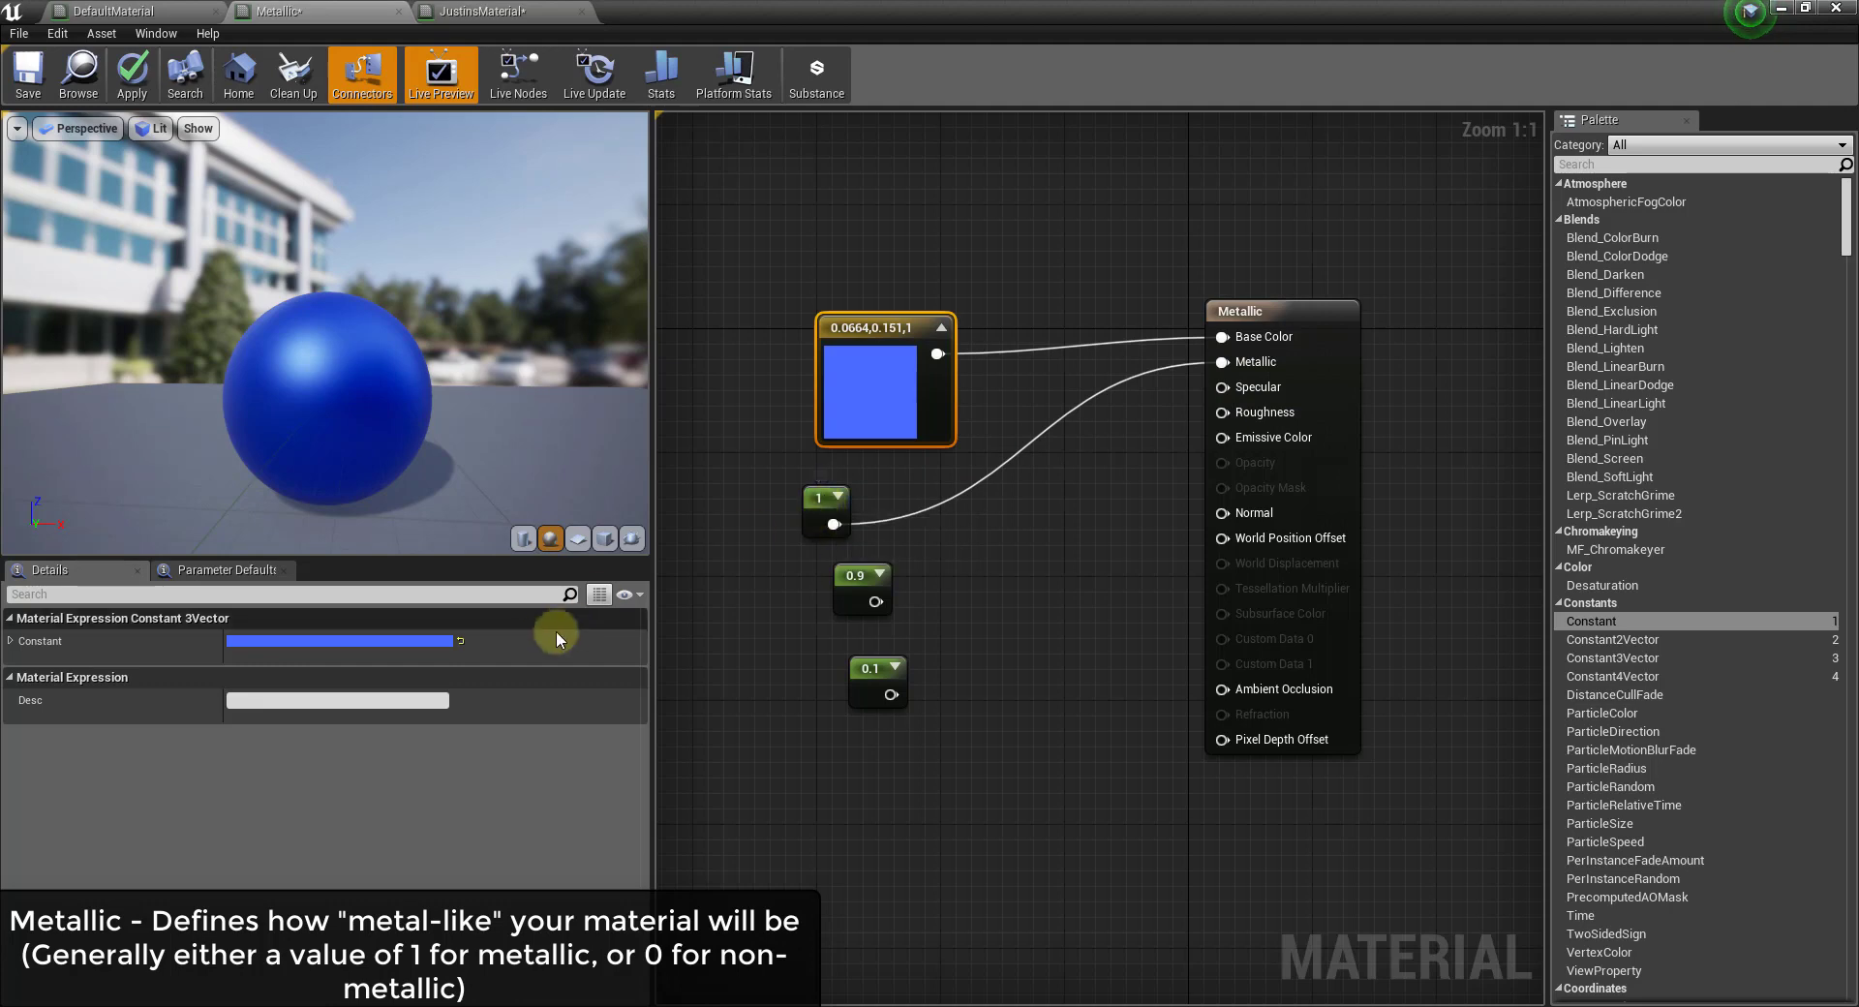
pyautogui.click(812, 509)
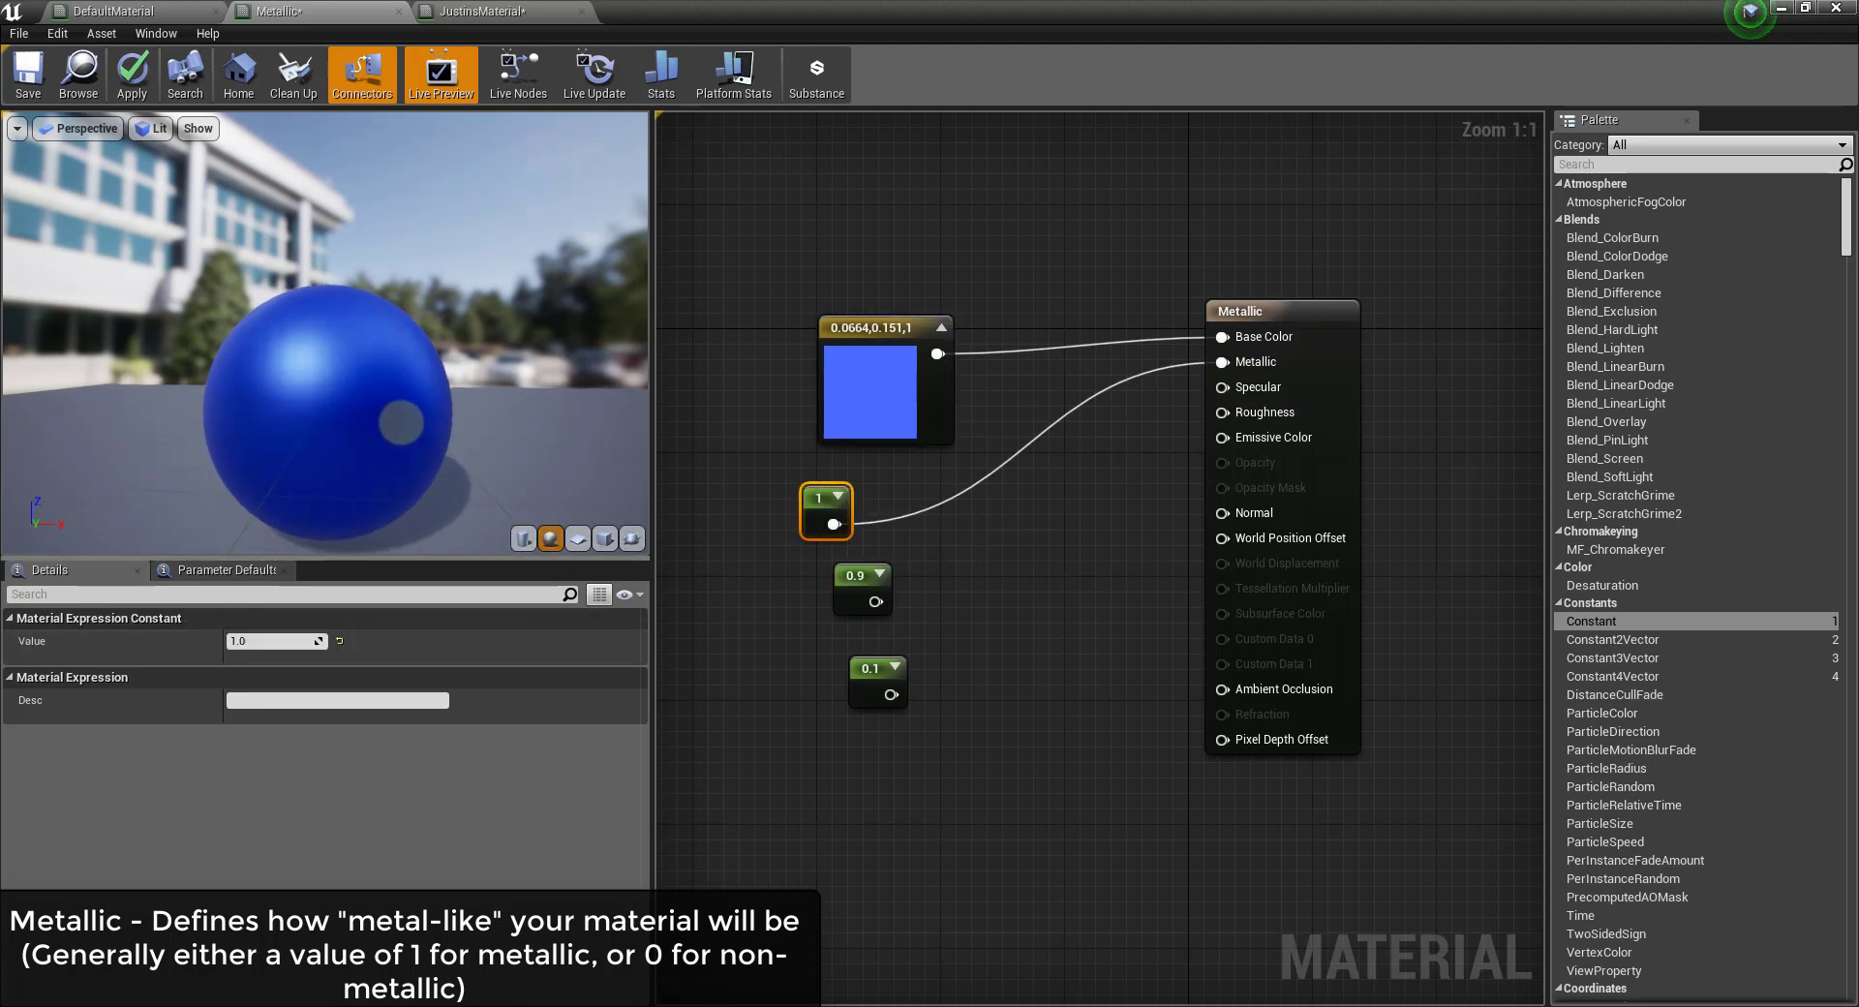
pyautogui.moveTo(334, 387)
pyautogui.mouseDown()
pyautogui.moveTo(453, 397)
pyautogui.moveTo(764, 365)
pyautogui.moveTo(606, 465)
pyautogui.moveTo(294, 287)
pyautogui.mouseUp()
pyautogui.click(582, 60)
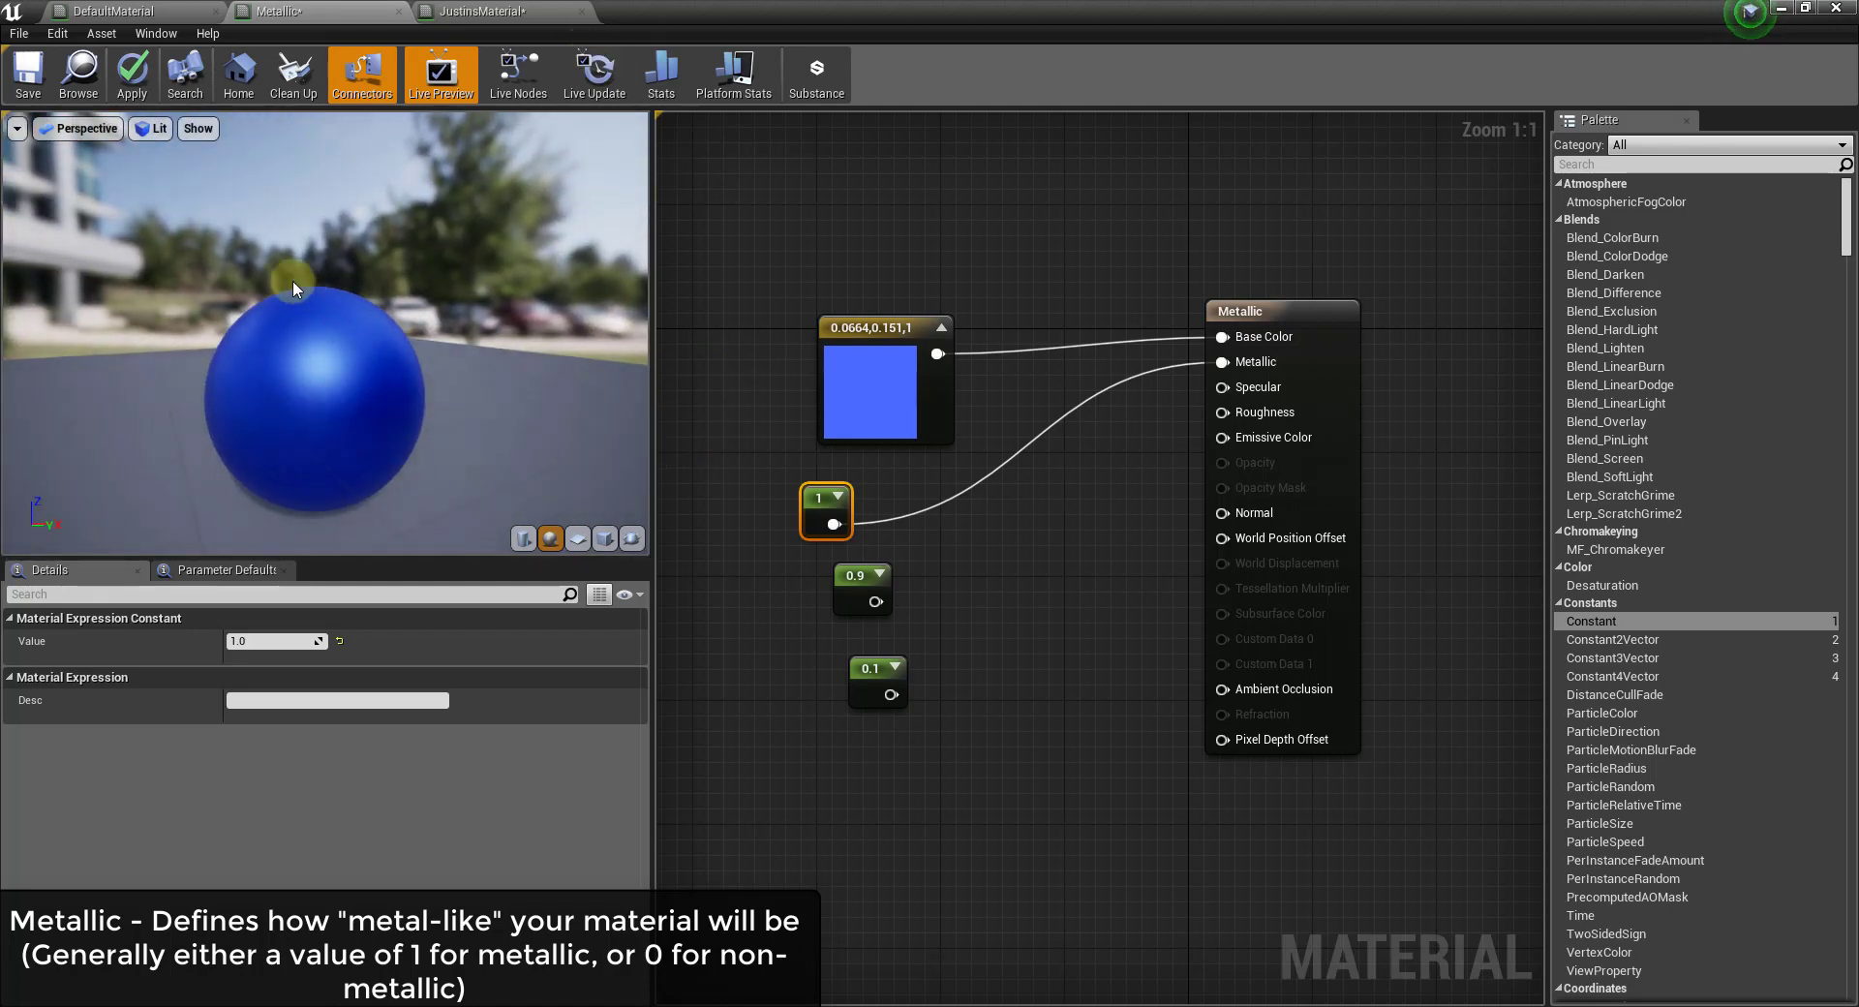
pyautogui.moveTo(368, 283); pyautogui.dragTo(446, 298)
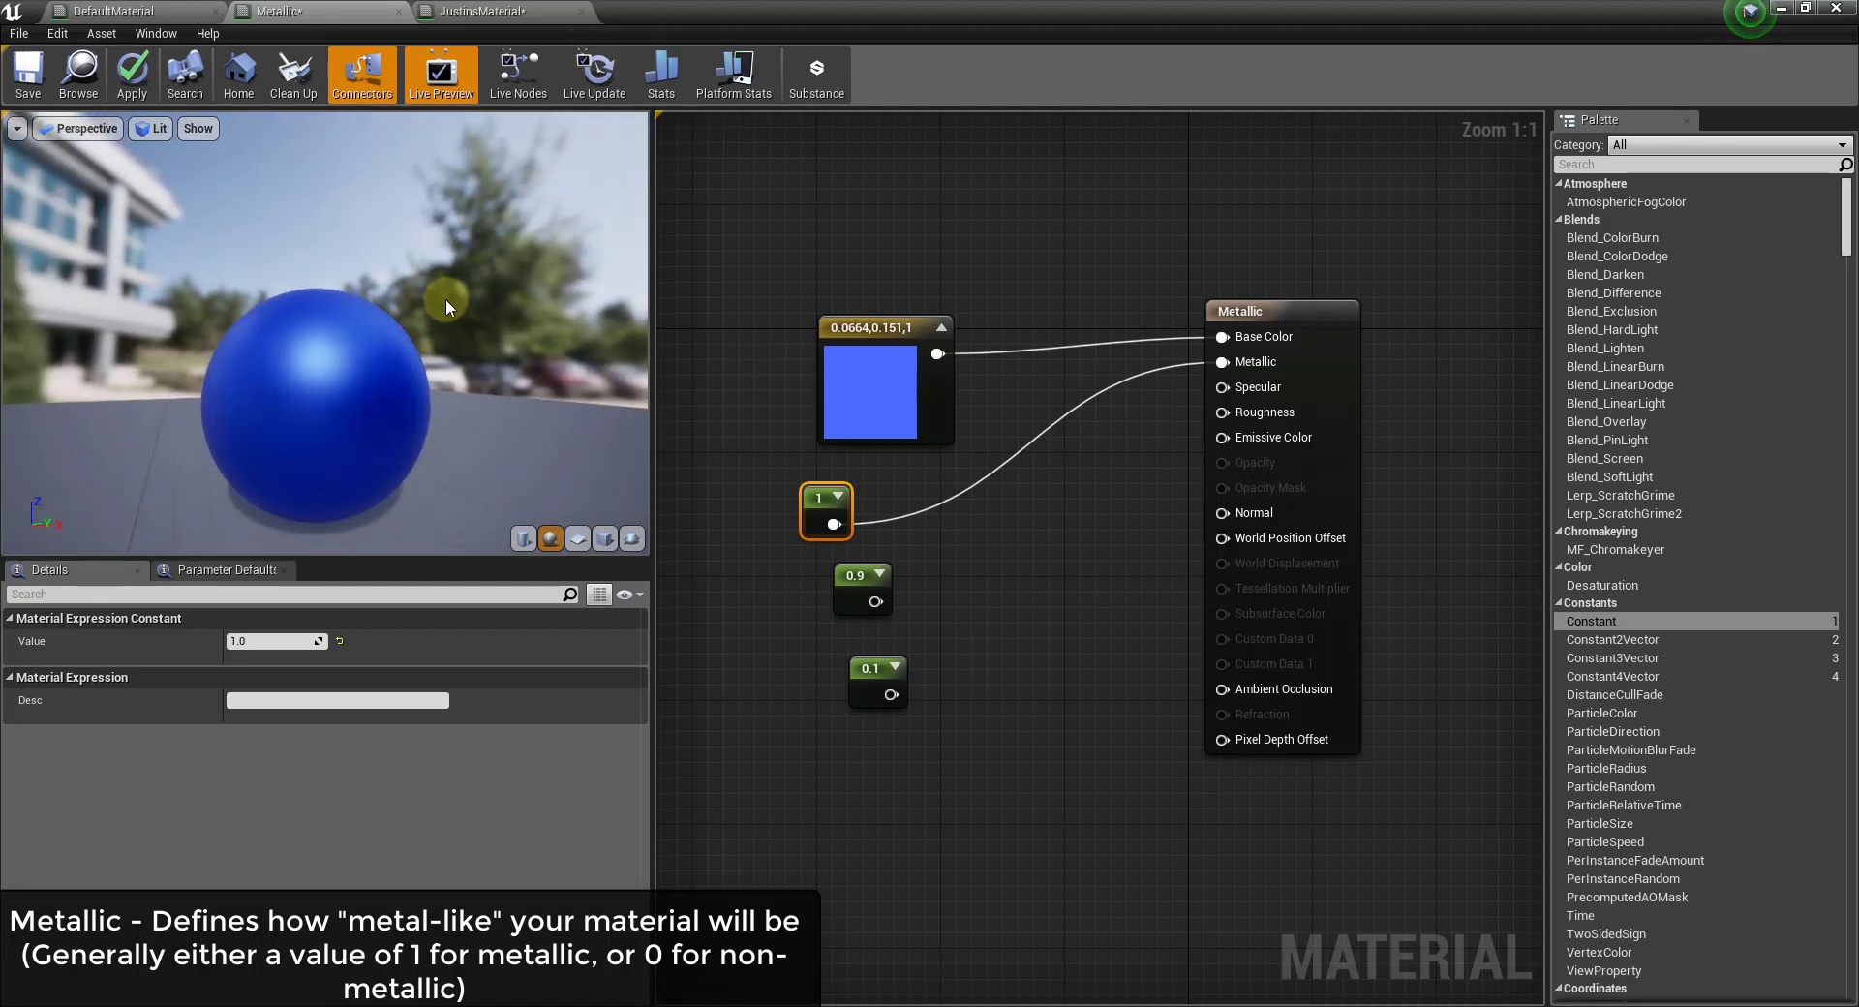
pyautogui.scroll(2, 331, 411)
pyautogui.scroll(-2, 305, 465)
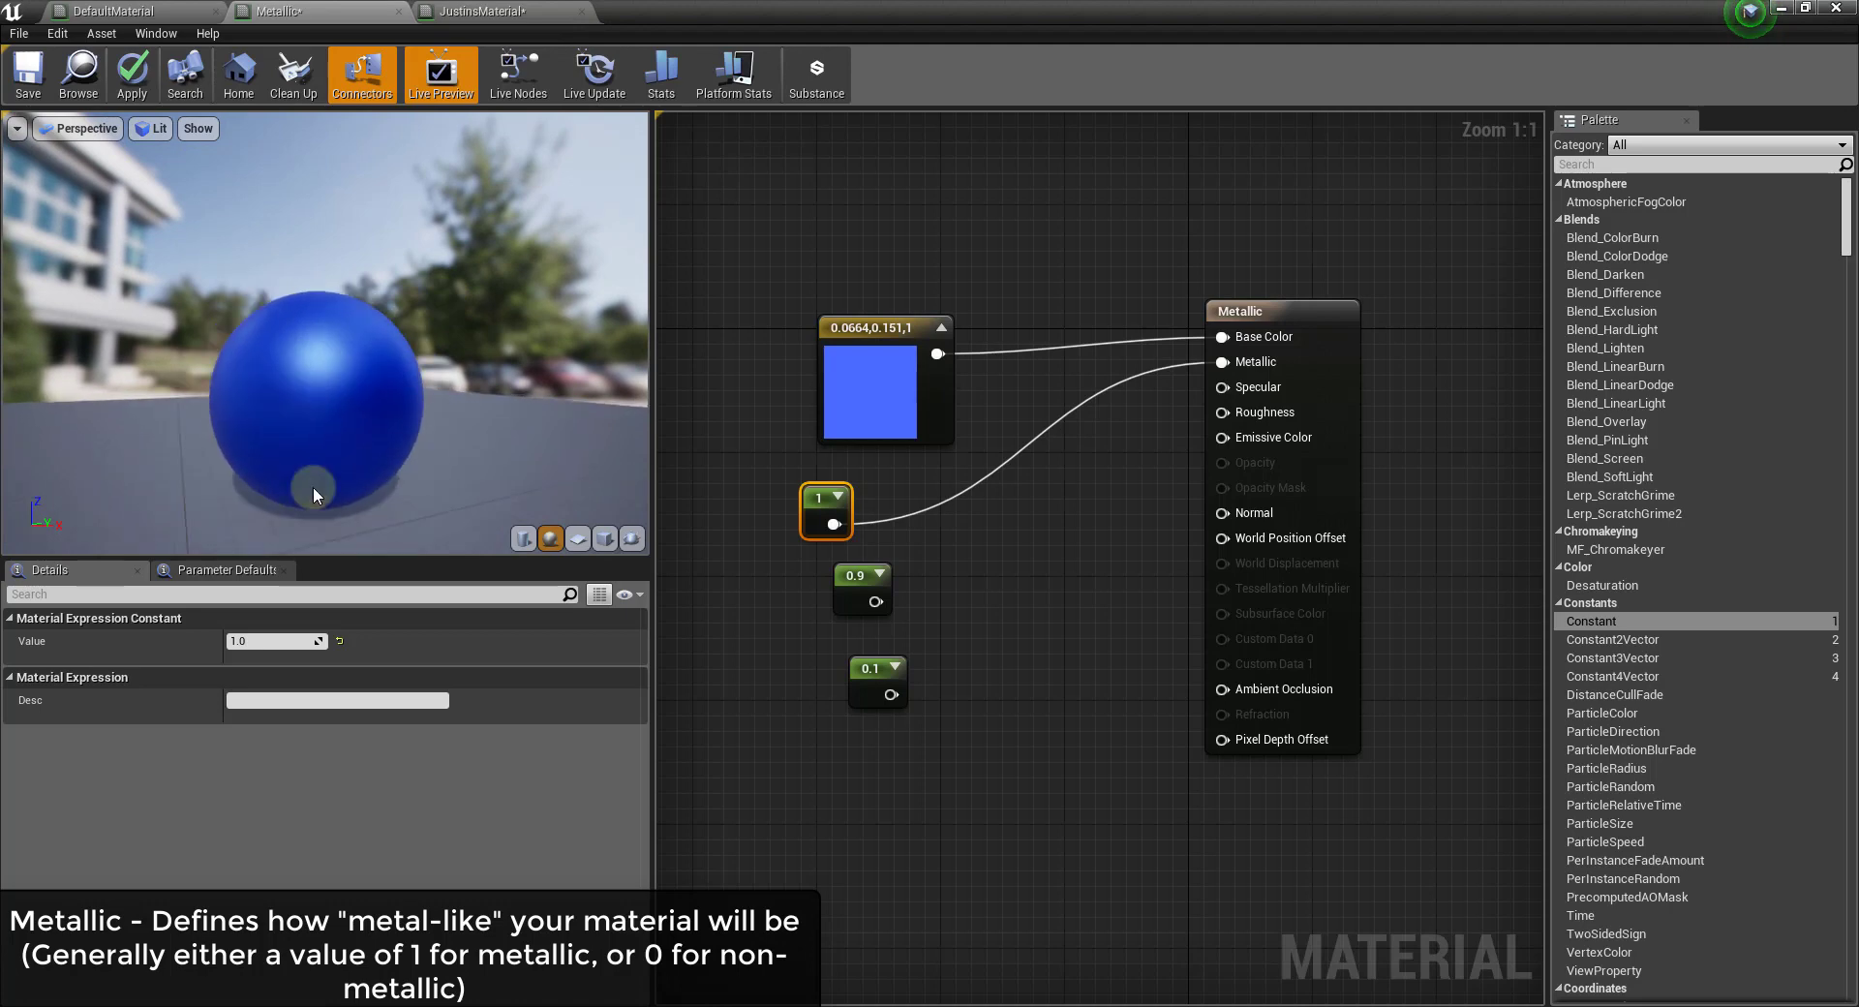
# Step: Set the constant feeding the Metallic input to 0 and inspect the preview sphere's reflections
pyautogui.click(283, 640)
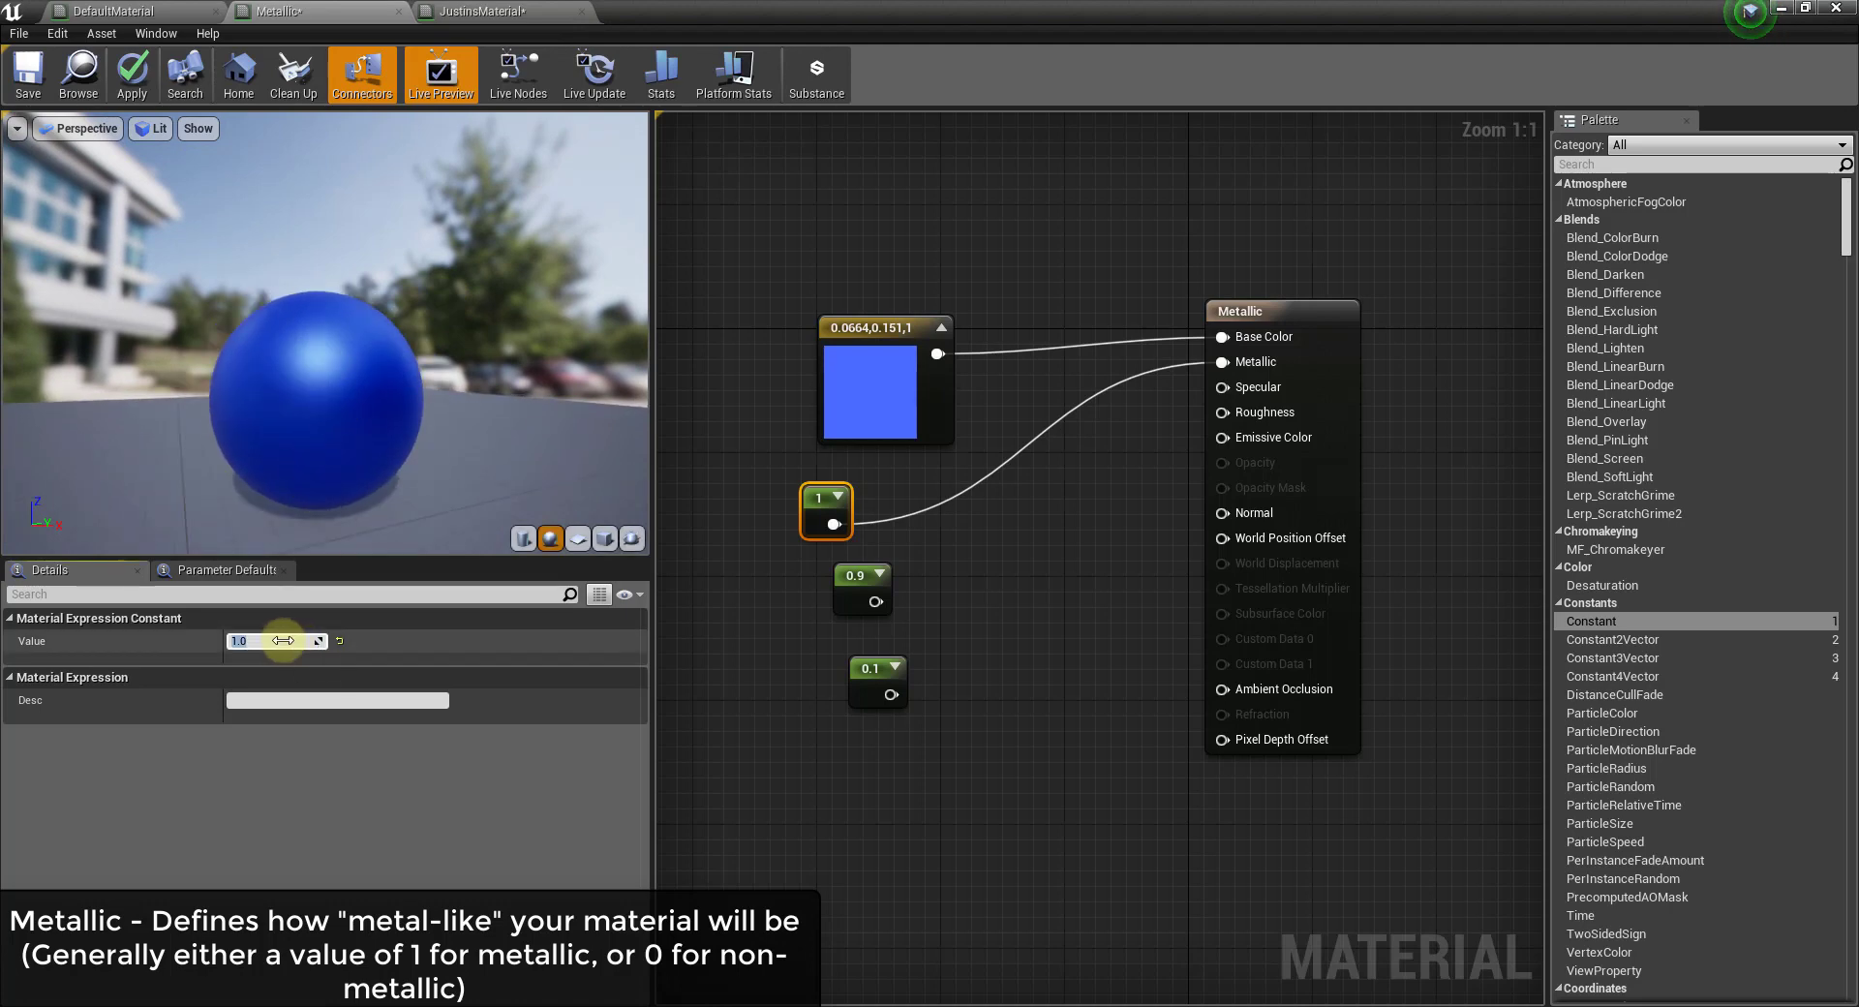
pyautogui.write('0')
pyautogui.press('Return')
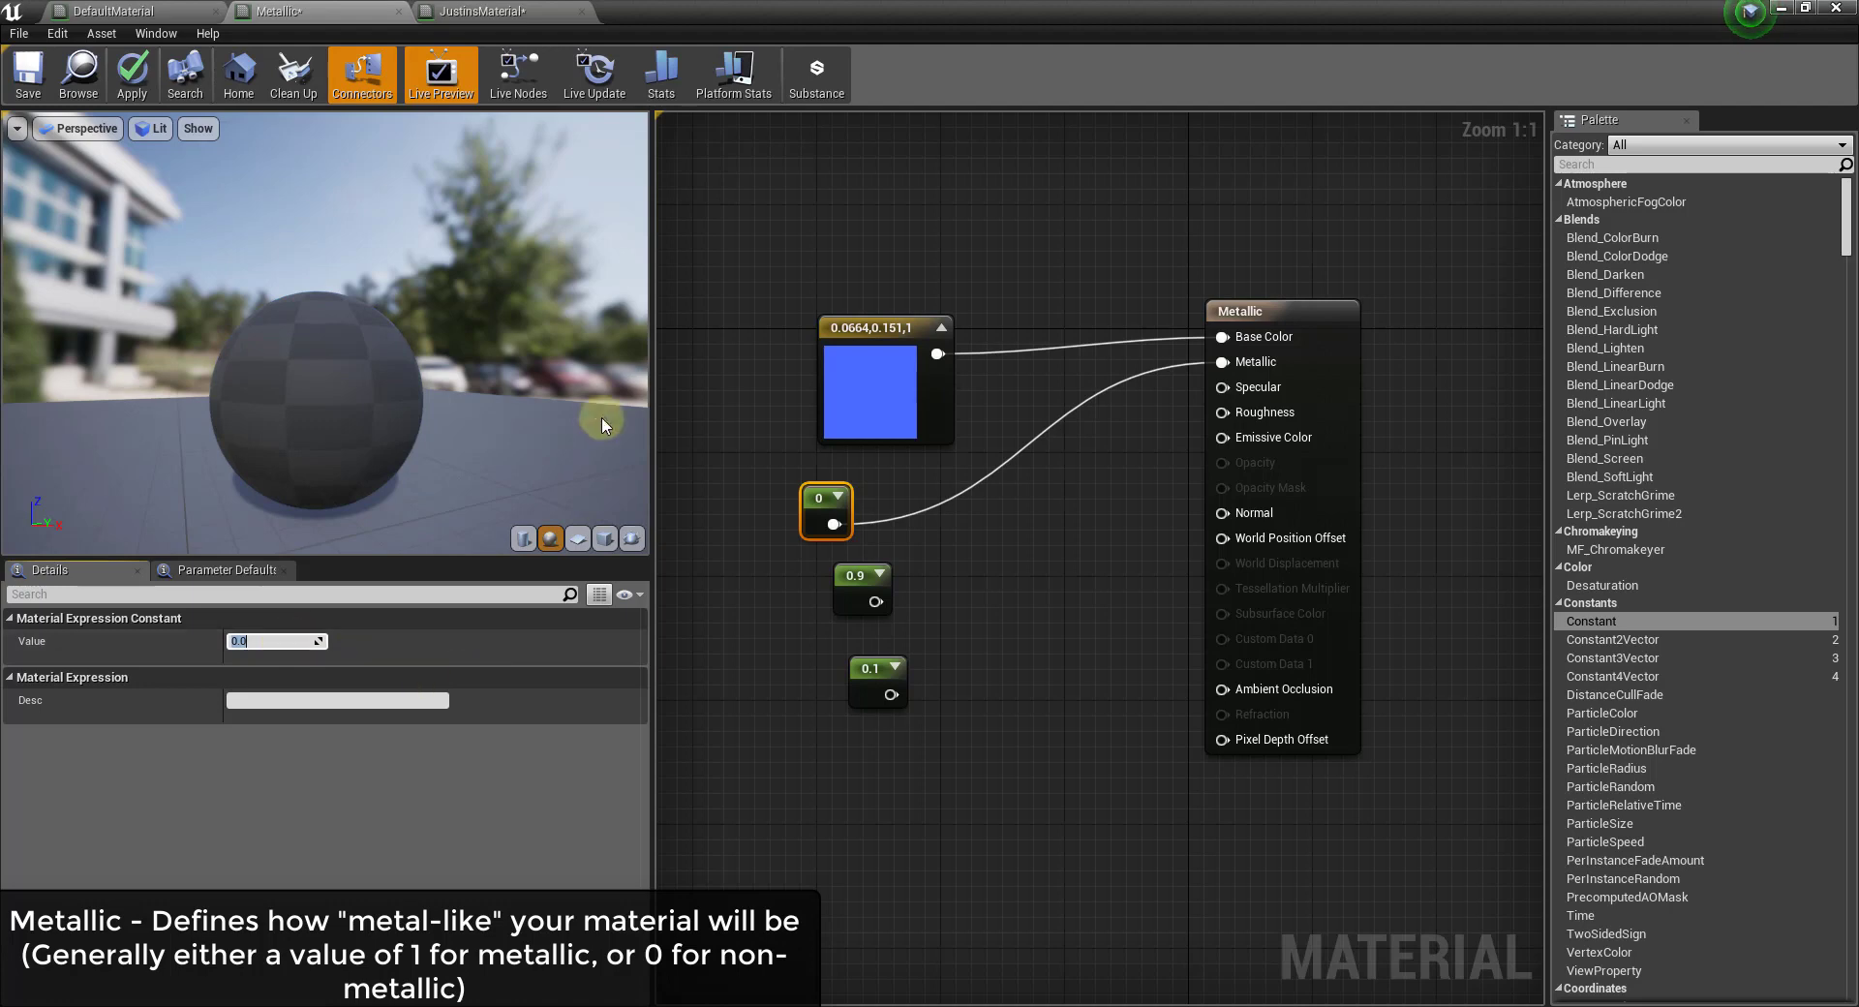
pyautogui.moveTo(340, 408); pyautogui.dragTo(404, 418)
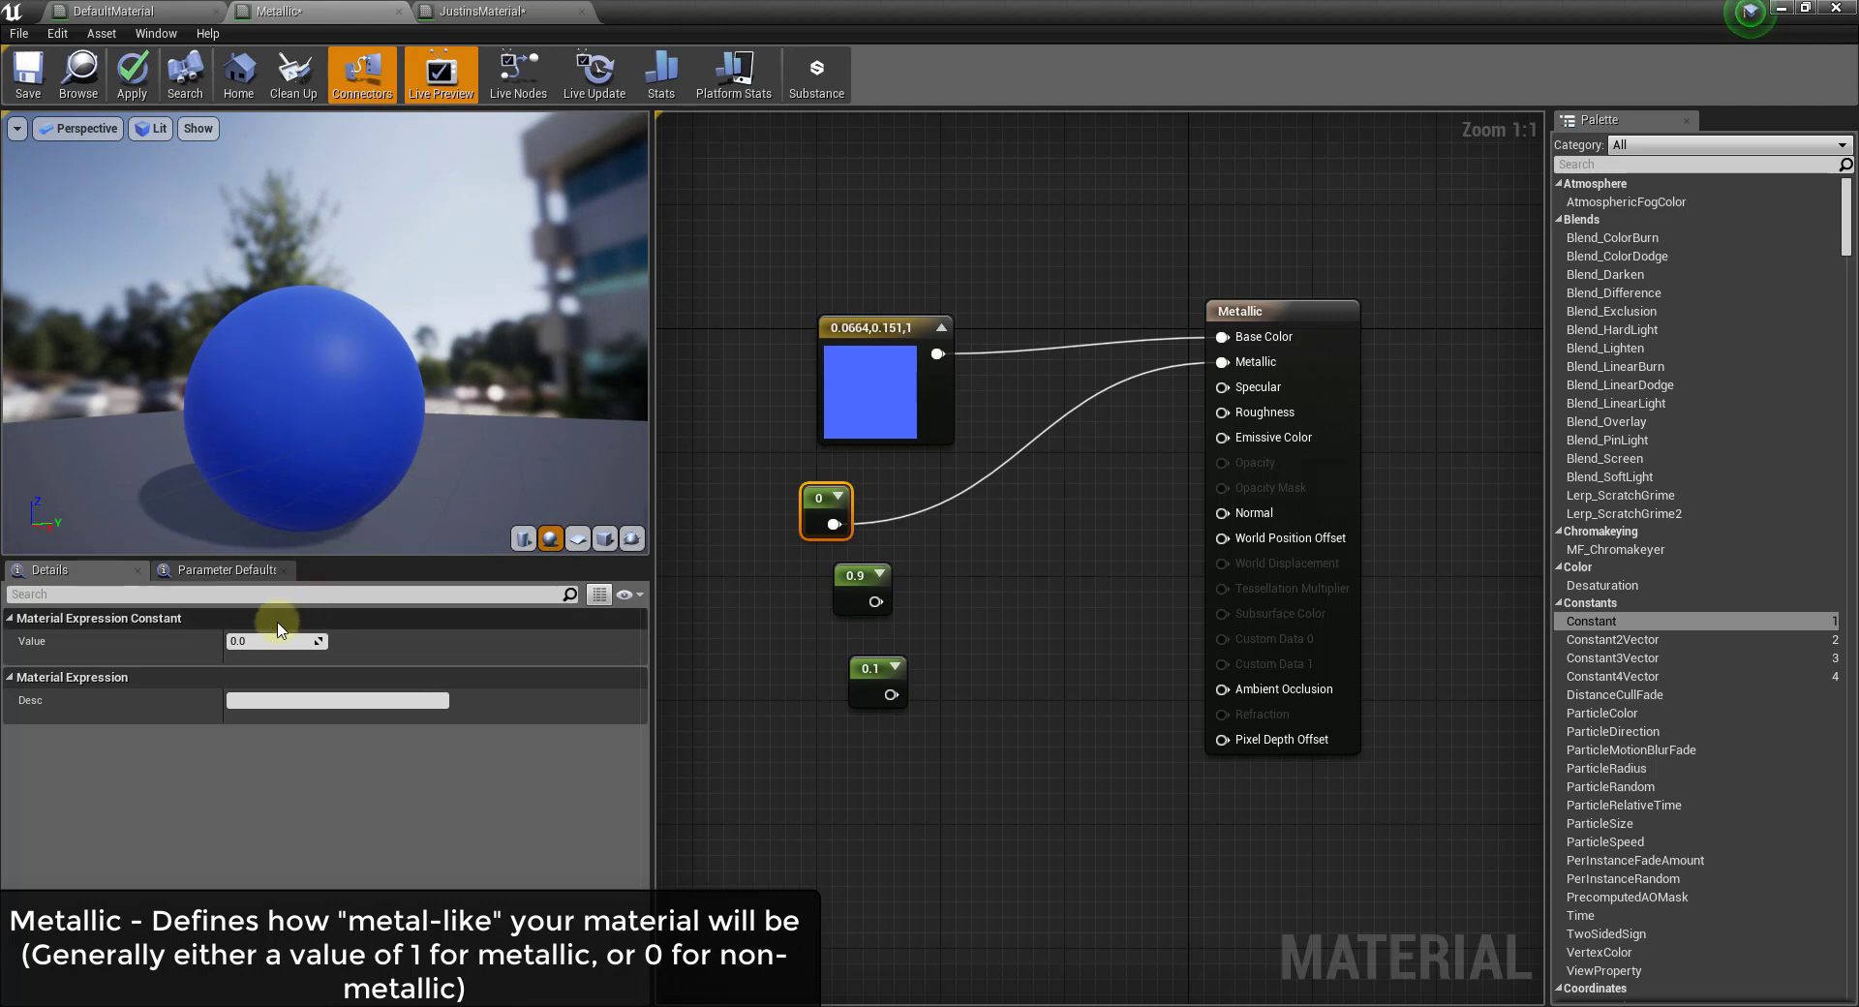
# Step: Set the constant feeding the Metallic input back to 1 and break its link to that input
pyautogui.click(254, 642)
pyautogui.write('1')
pyautogui.press('Return')
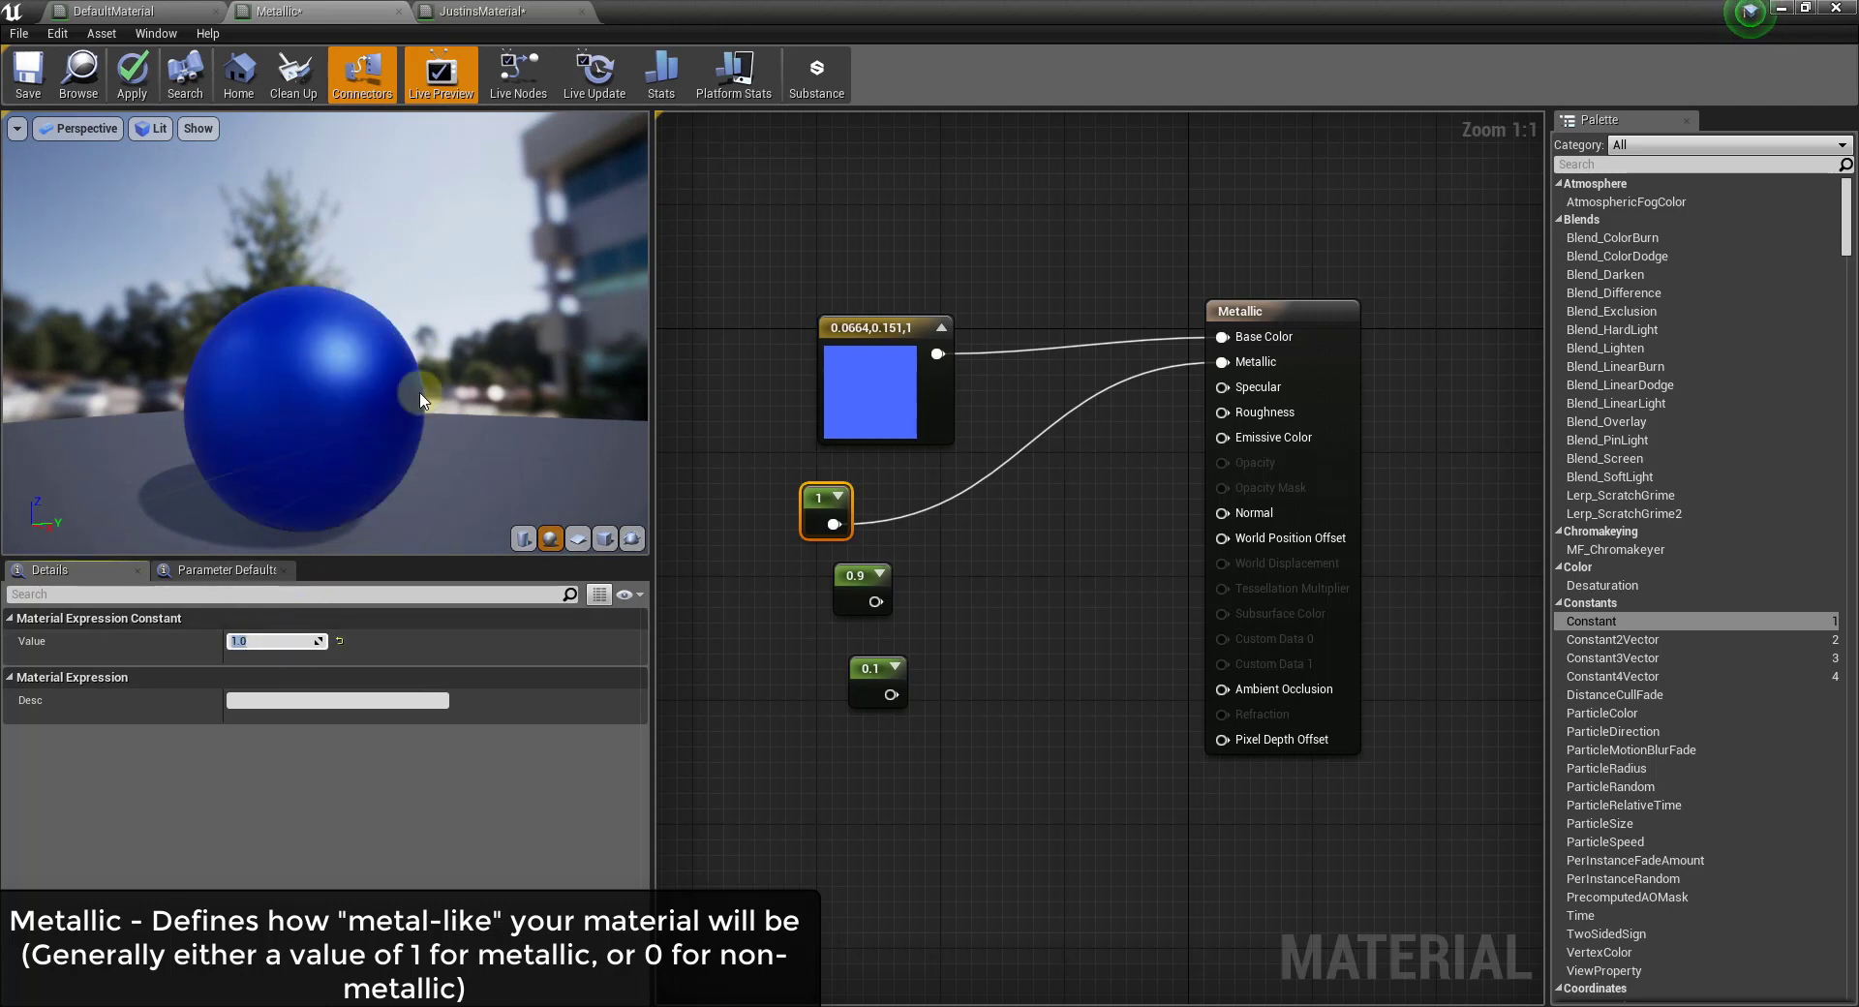
pyautogui.keyDown('alt'); pyautogui.click(1222, 361); pyautogui.keyUp('alt')
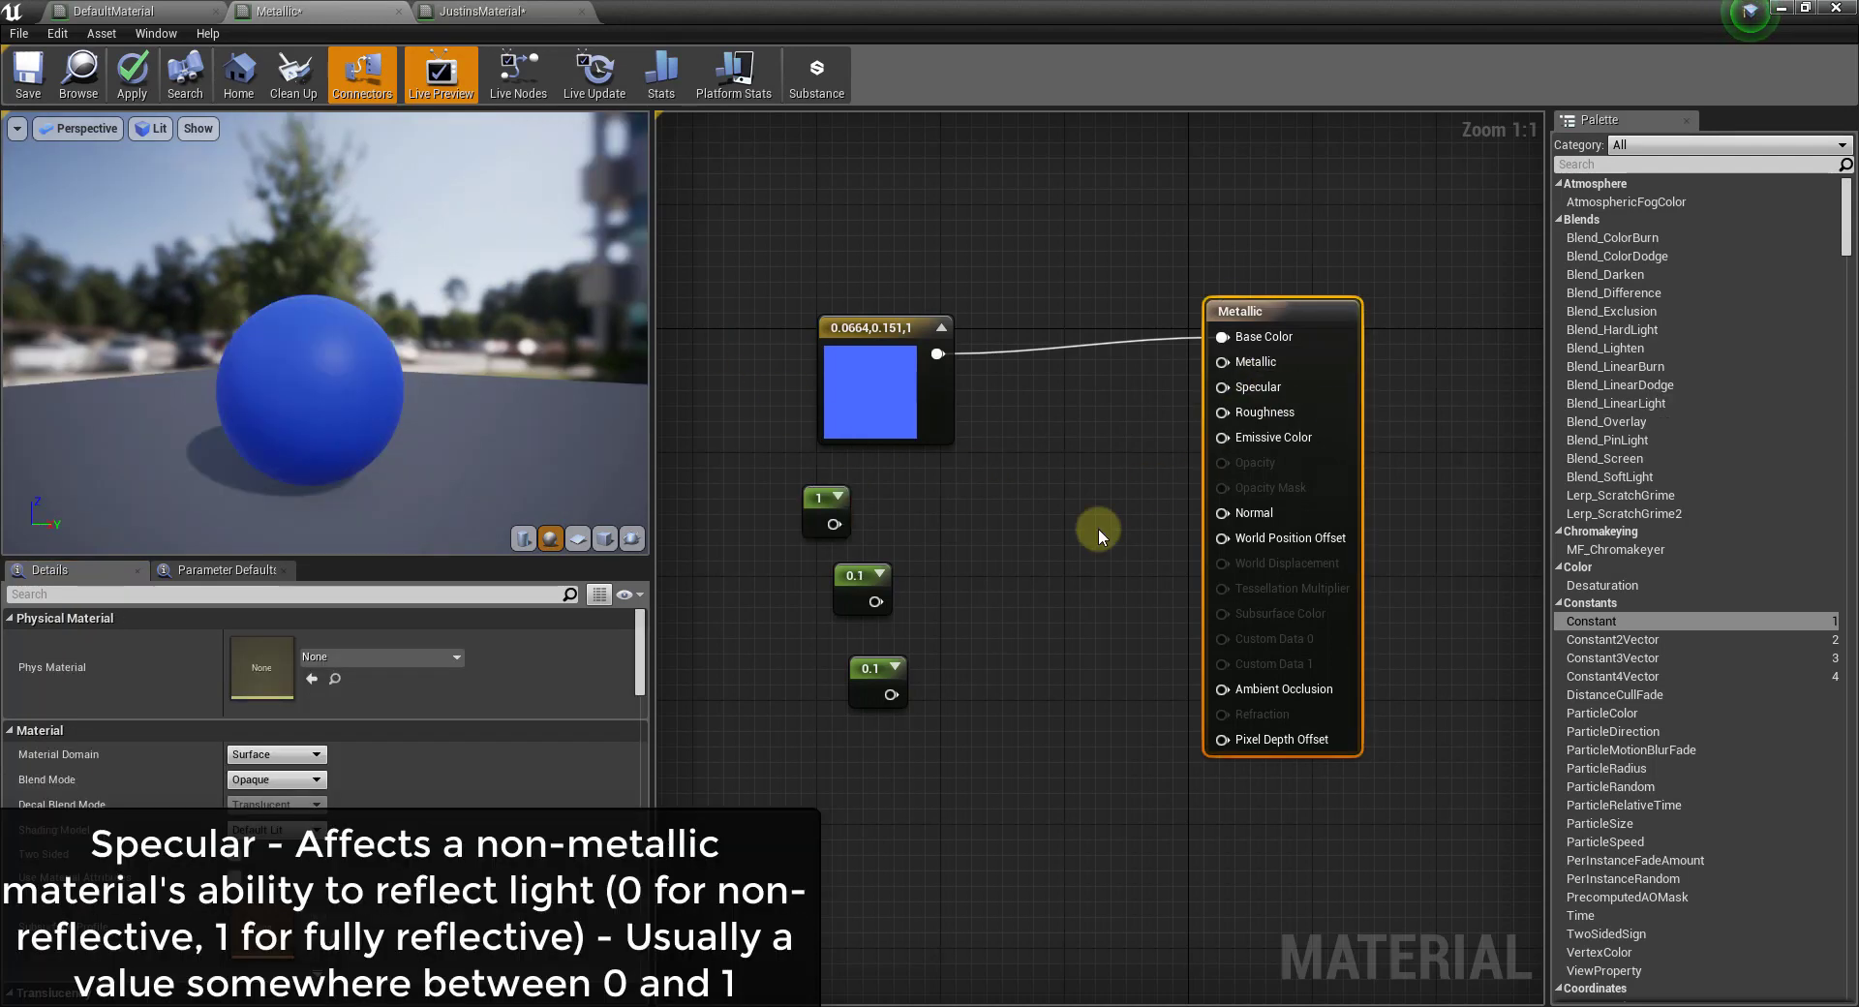
# Step: Connect the middle constant to the Specular input and set its value to 0, checking the preview sphere
pyautogui.moveTo(1257, 398)
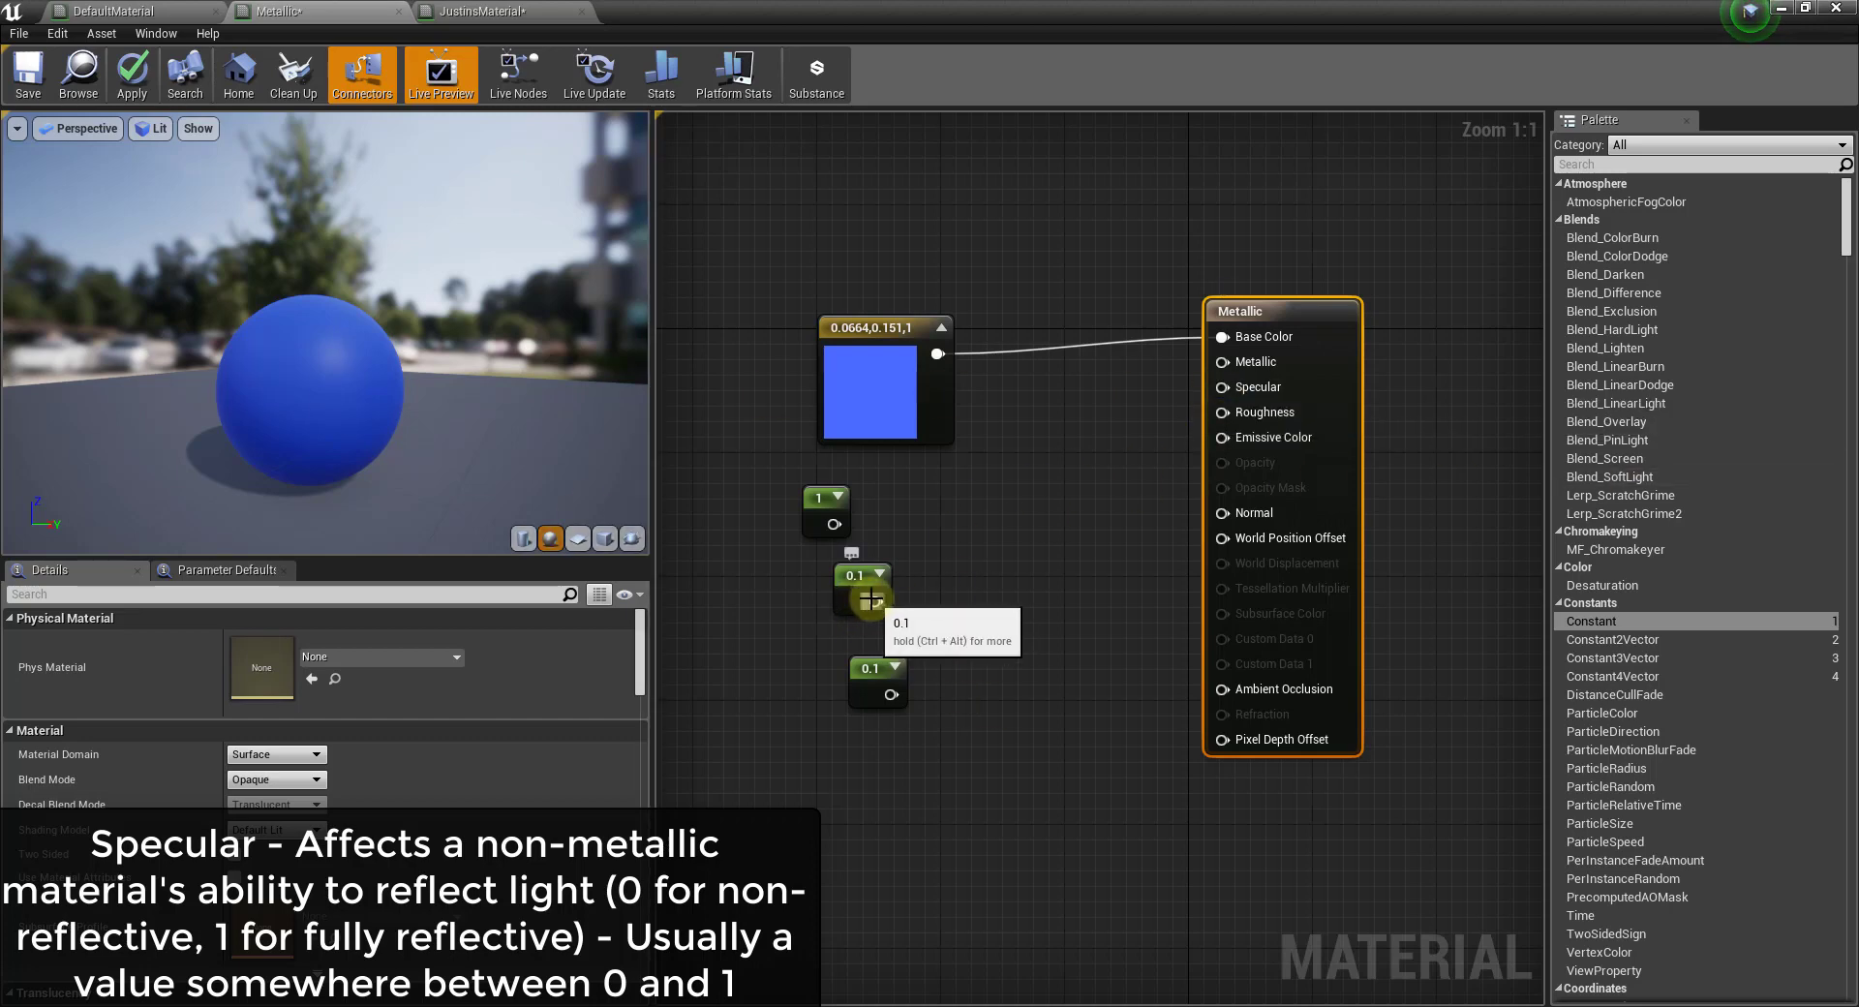
pyautogui.moveTo(876, 601); pyautogui.dragTo(1226, 388)
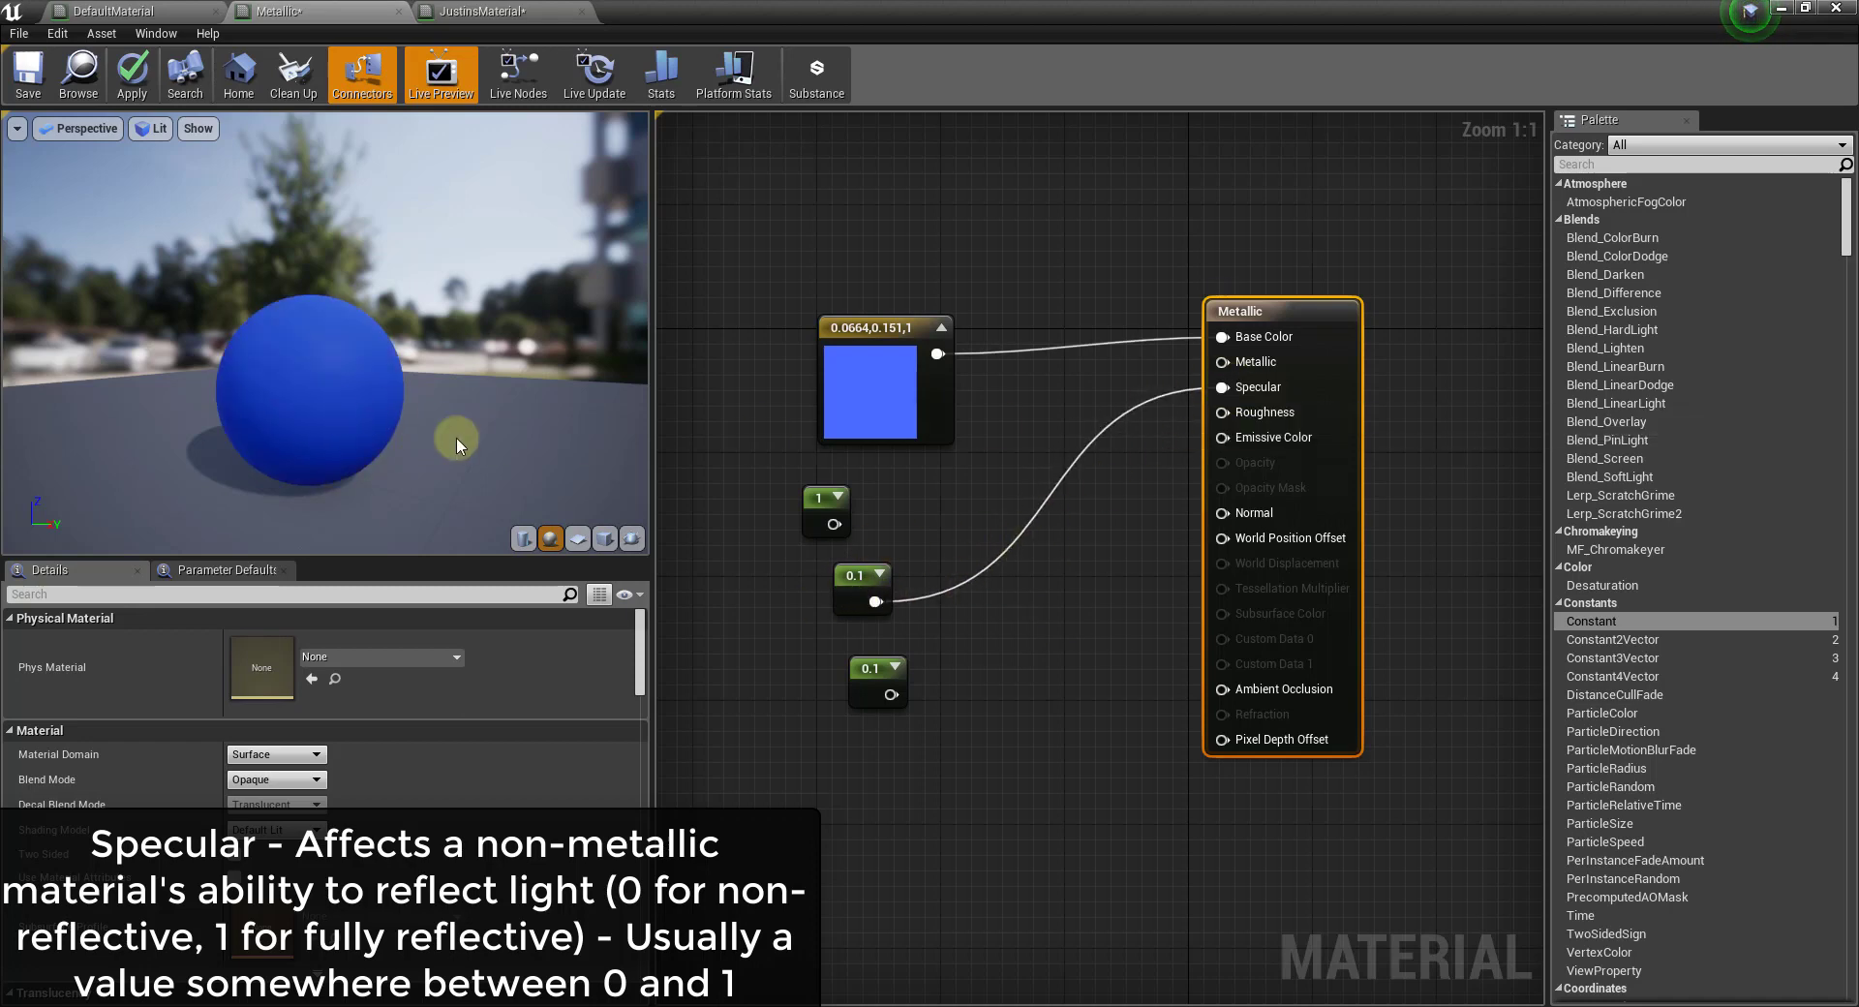
pyautogui.moveTo(285, 433)
pyautogui.mouseDown()
pyautogui.moveTo(788, 372)
pyautogui.moveTo(814, 518)
pyautogui.moveTo(303, 377)
pyautogui.moveTo(276, 426)
pyautogui.moveTo(334, 470)
pyautogui.mouseUp()
pyautogui.click(852, 590)
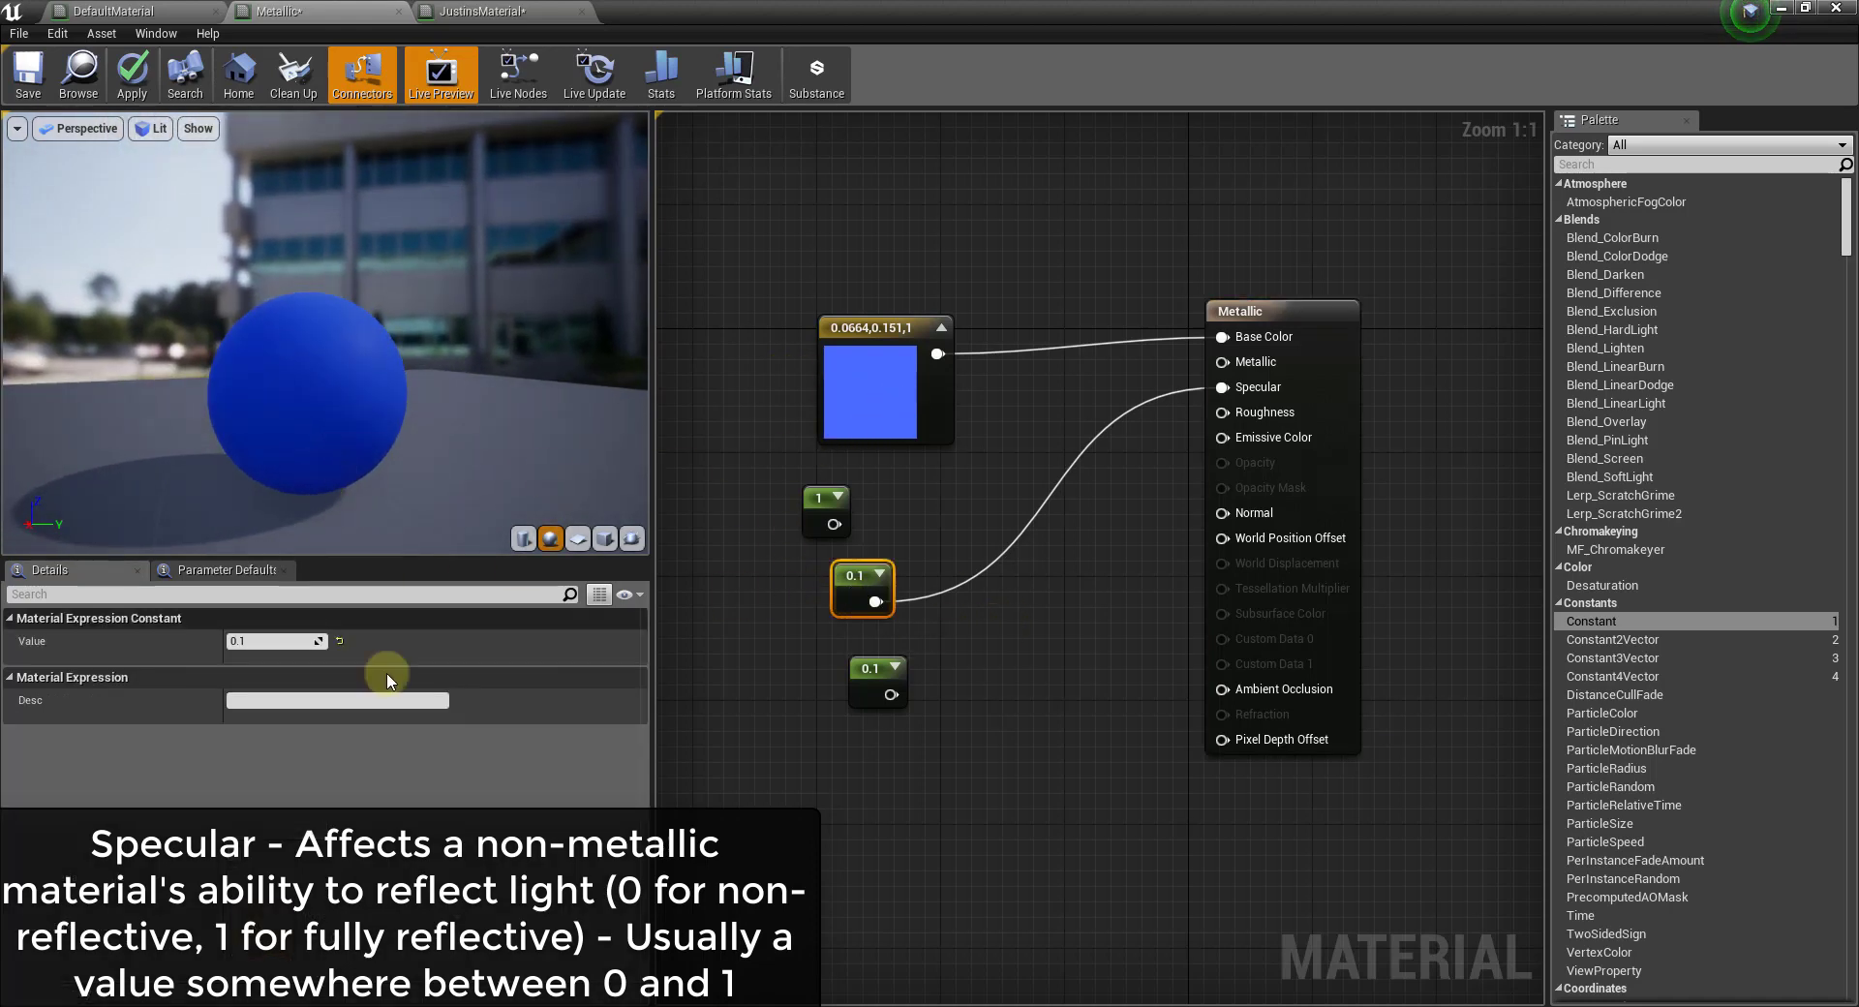
pyautogui.moveTo(264, 636); pyautogui.dragTo(242, 636)
pyautogui.moveTo(279, 387); pyautogui.dragTo(407, 337)
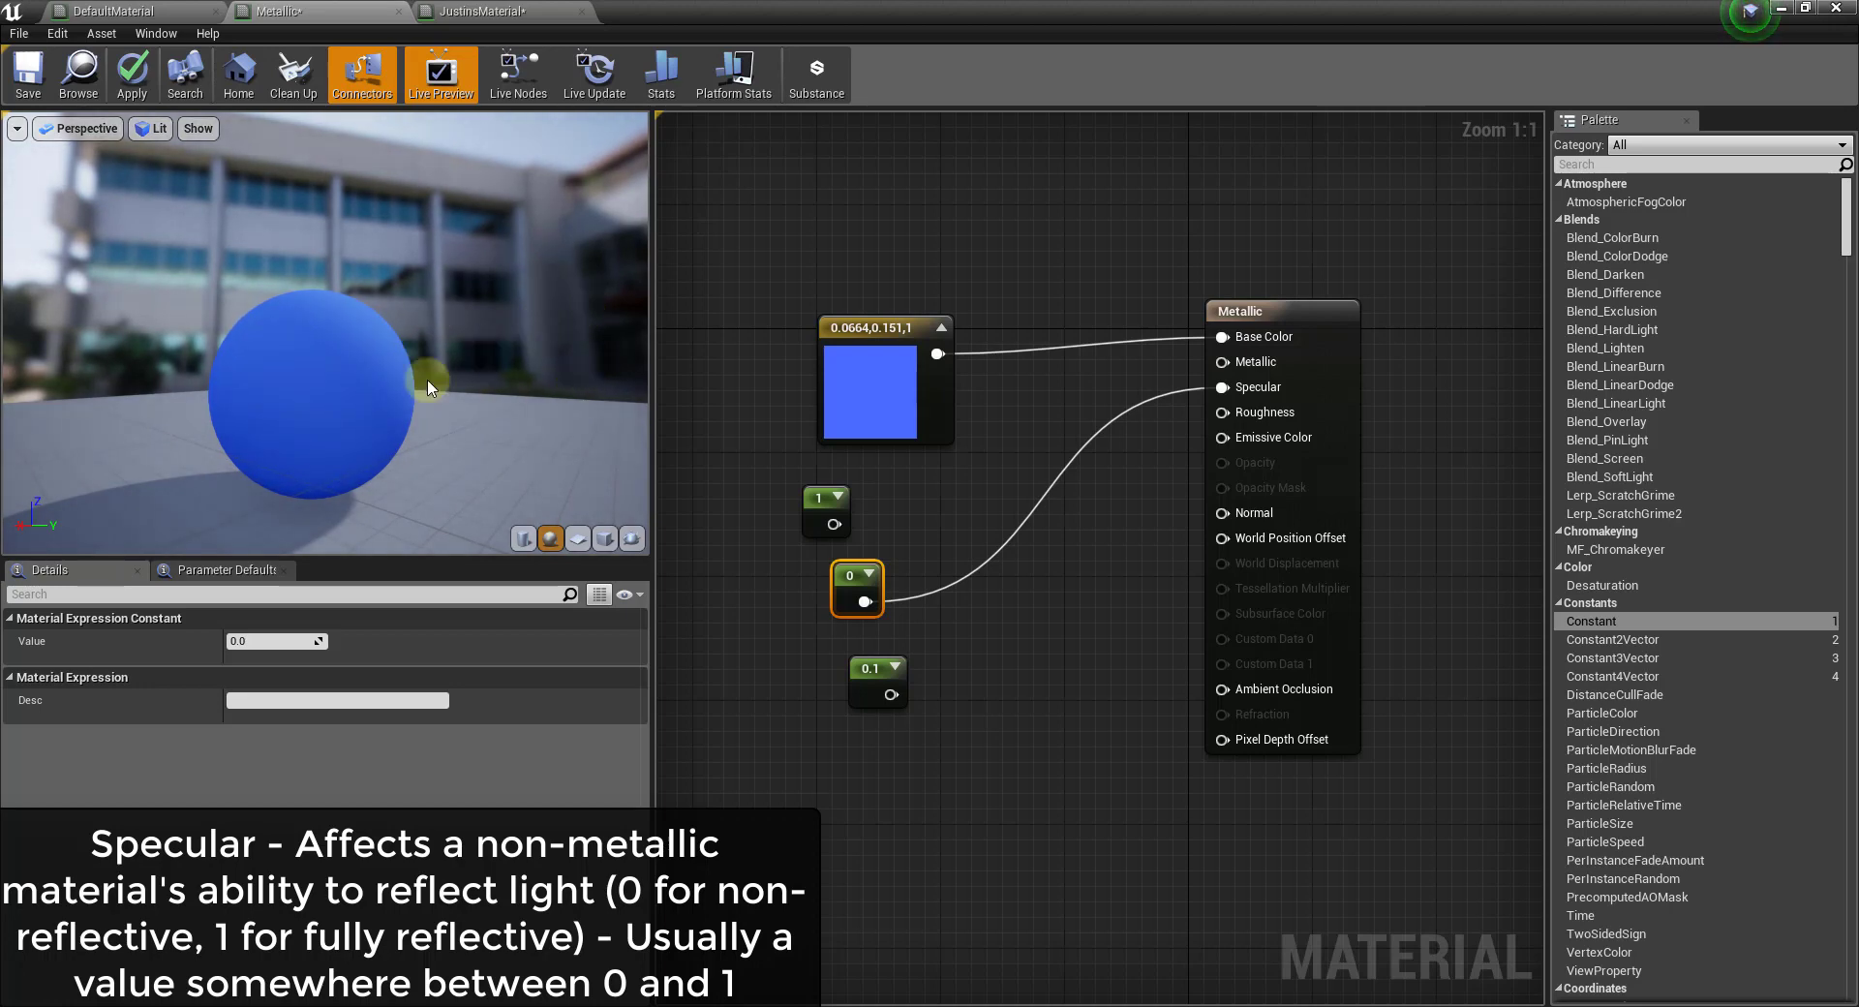
# Step: Set the constant feeding the Specular input to 1, inspect the preview sphere, and break the Specular link
pyautogui.click(285, 639)
pyautogui.write('1')
pyautogui.press('Return')
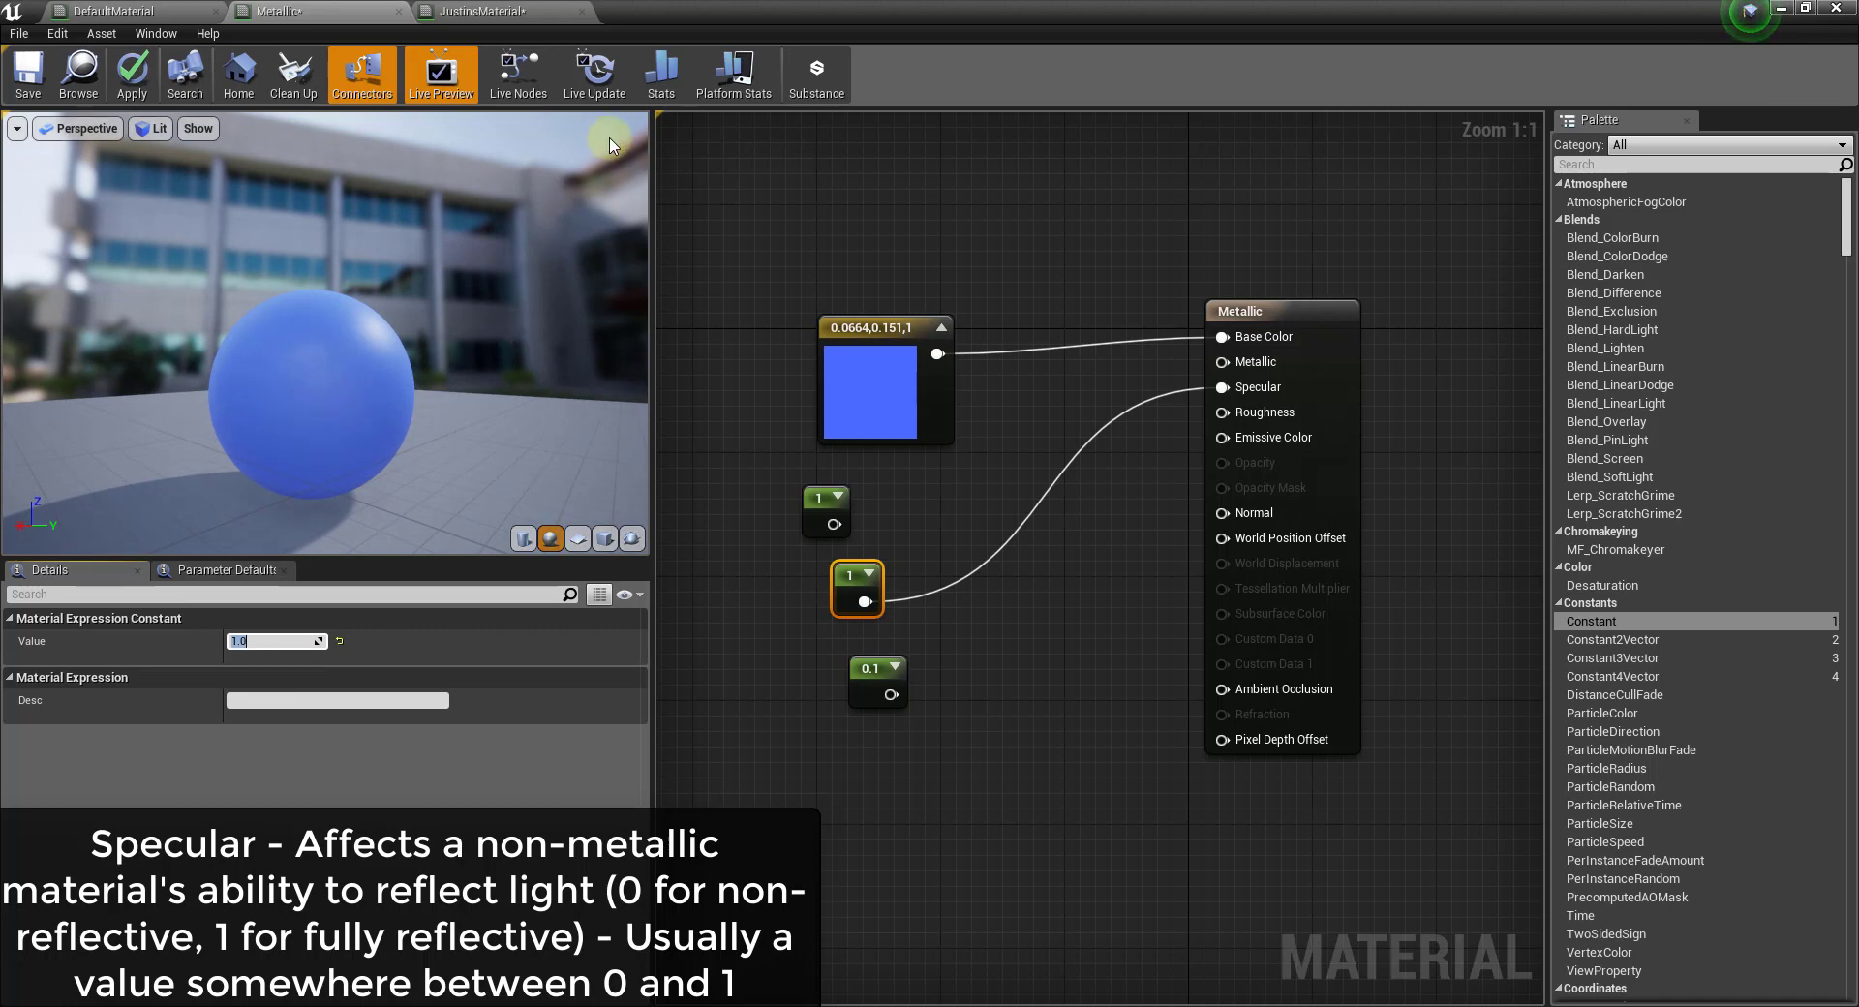
pyautogui.moveTo(618, 218)
pyautogui.mouseDown()
pyautogui.moveTo(360, 313)
pyautogui.moveTo(276, 303)
pyautogui.moveTo(635, 406)
pyautogui.mouseUp()
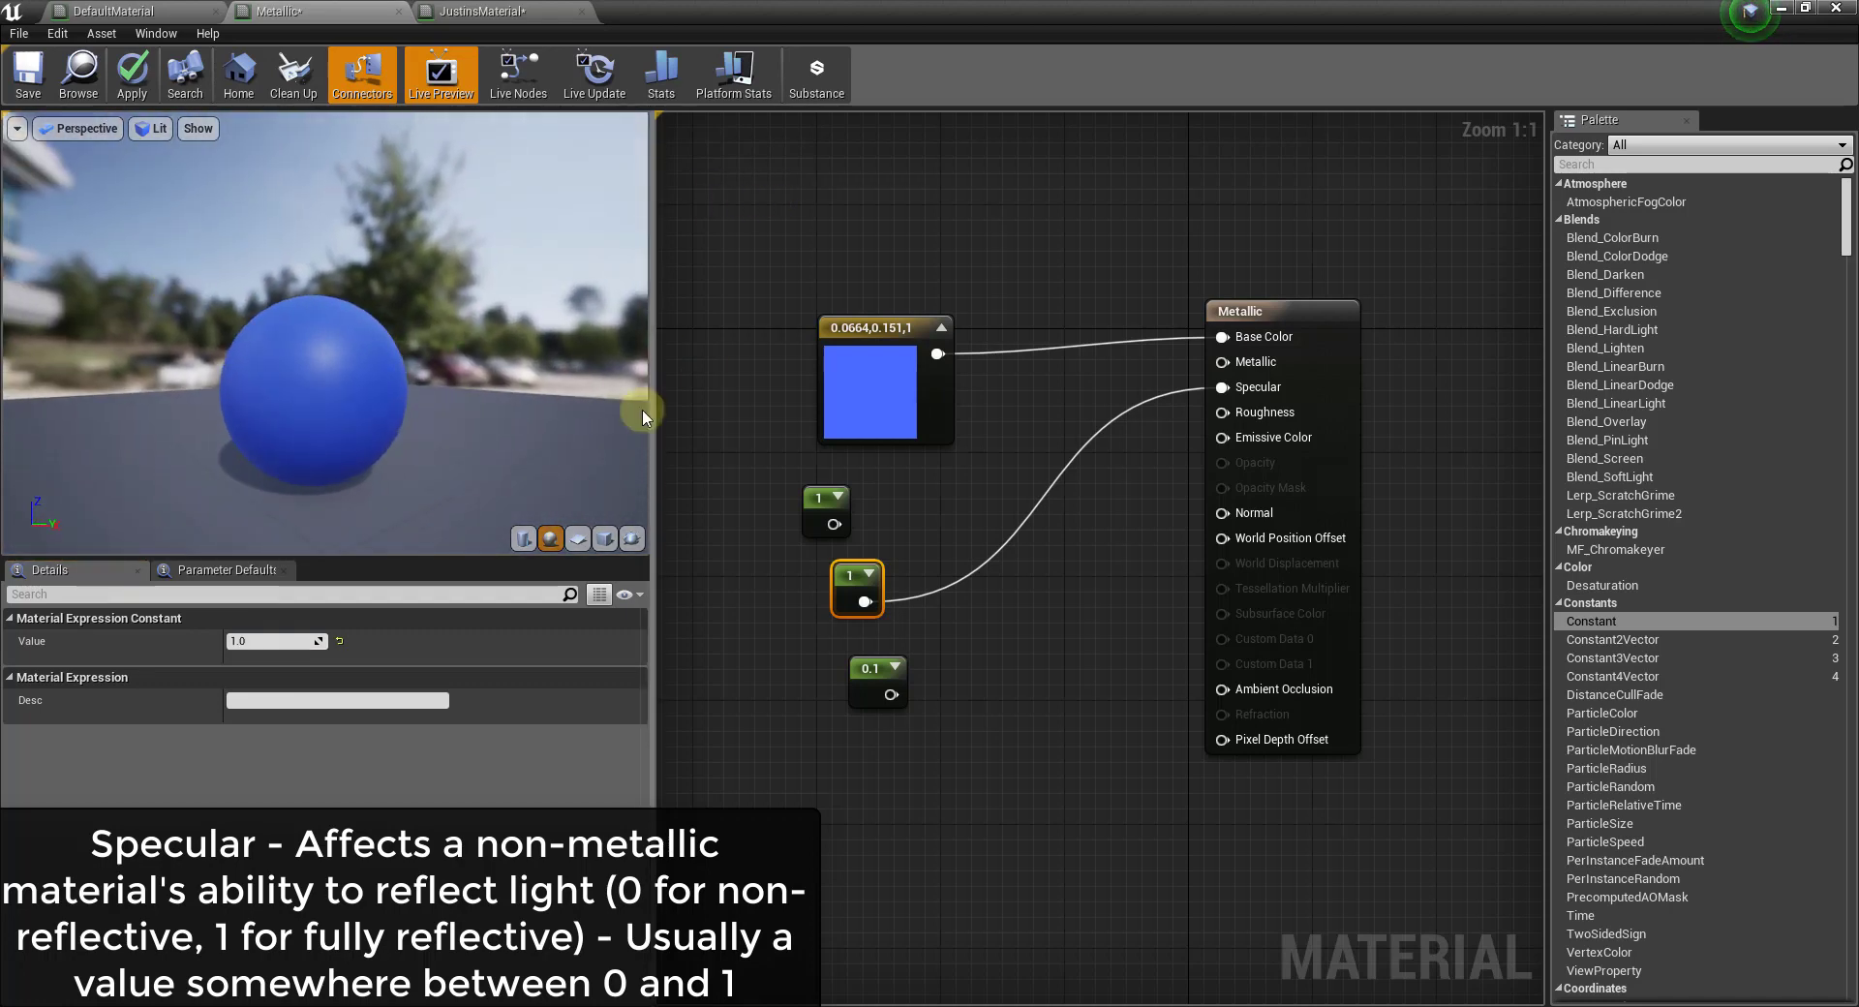
pyautogui.click(588, 259)
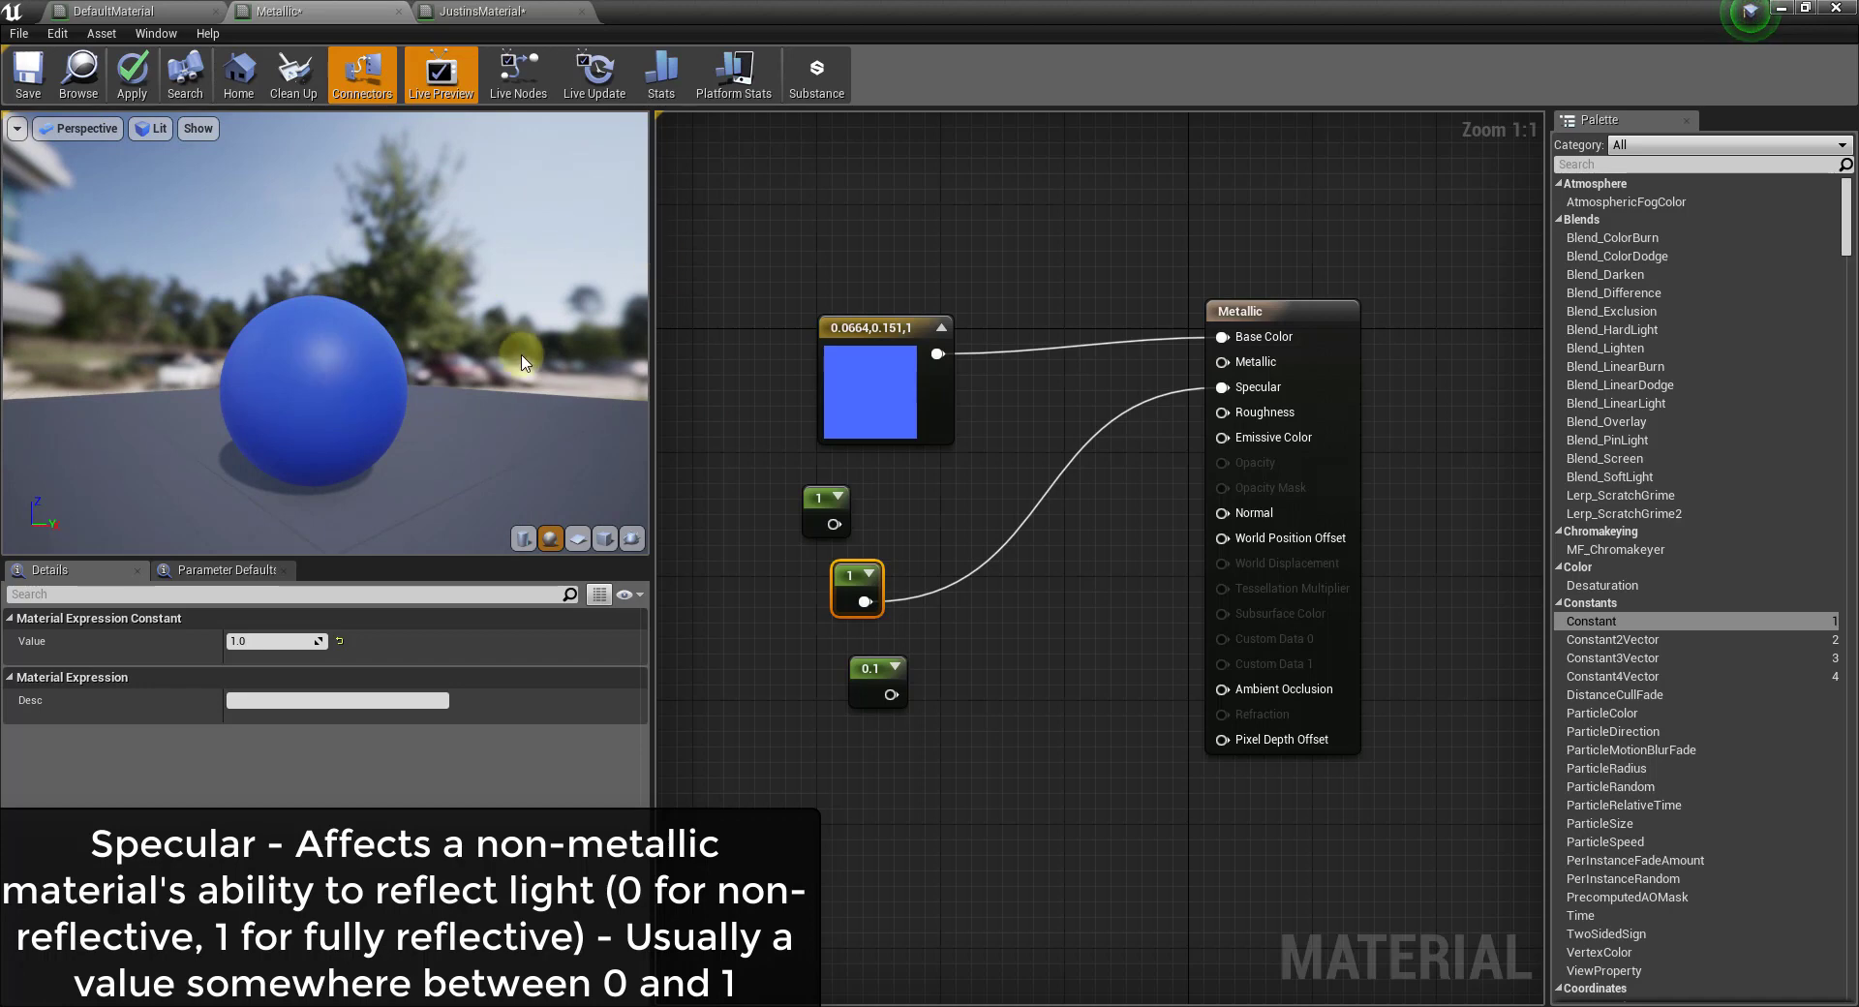
pyautogui.moveTo(521, 352)
pyautogui.mouseDown()
pyautogui.moveTo(801, 344)
pyautogui.moveTo(651, 448)
pyautogui.moveTo(330, 399)
pyautogui.mouseUp()
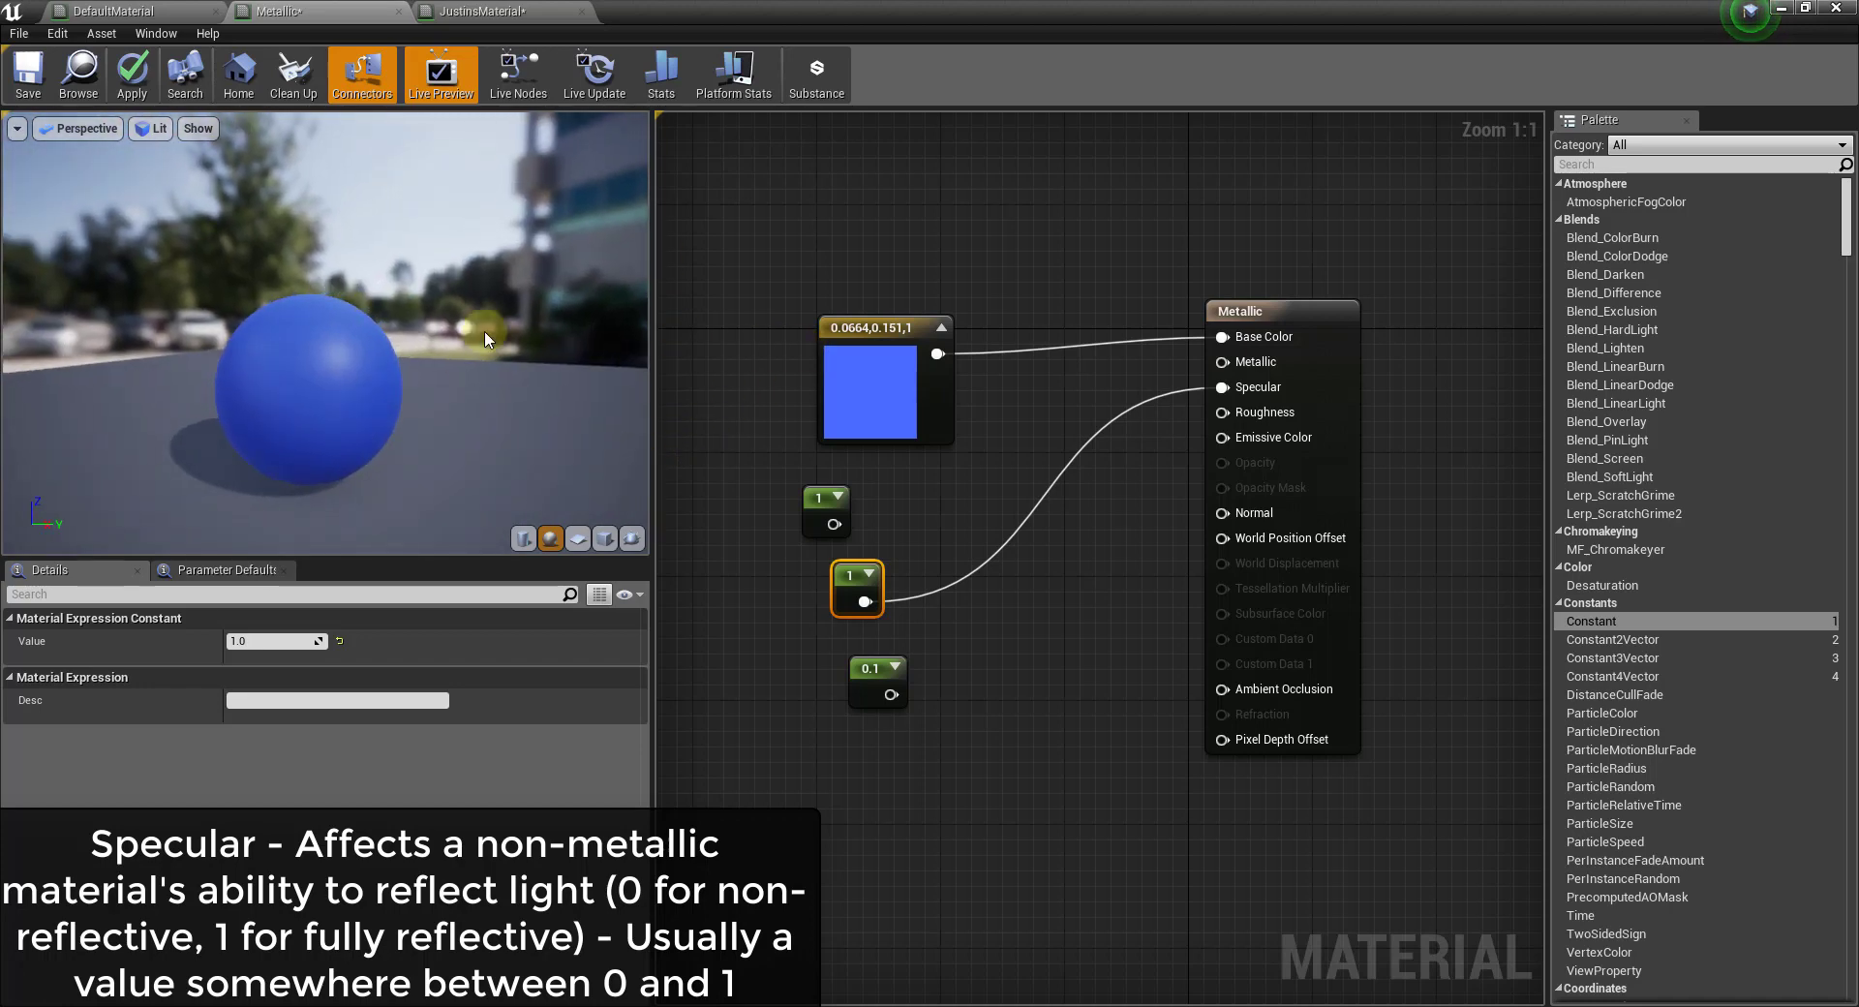
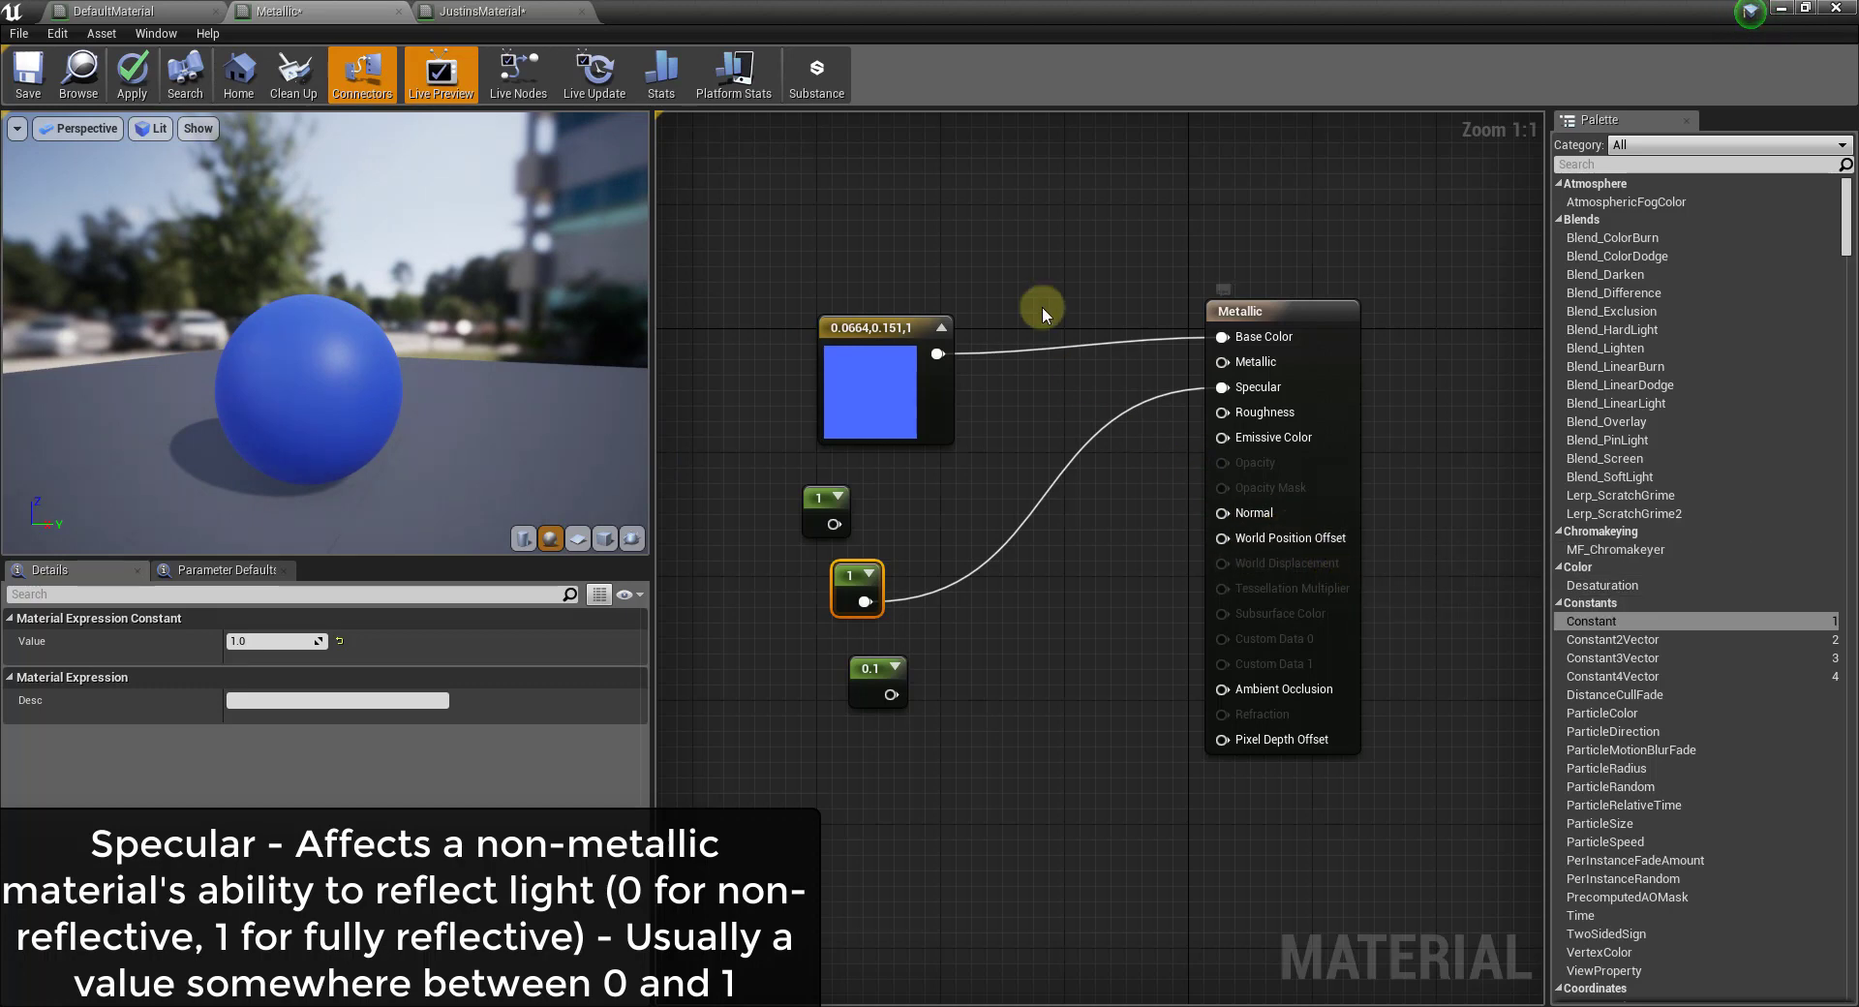
pyautogui.rightClick(1225, 390)
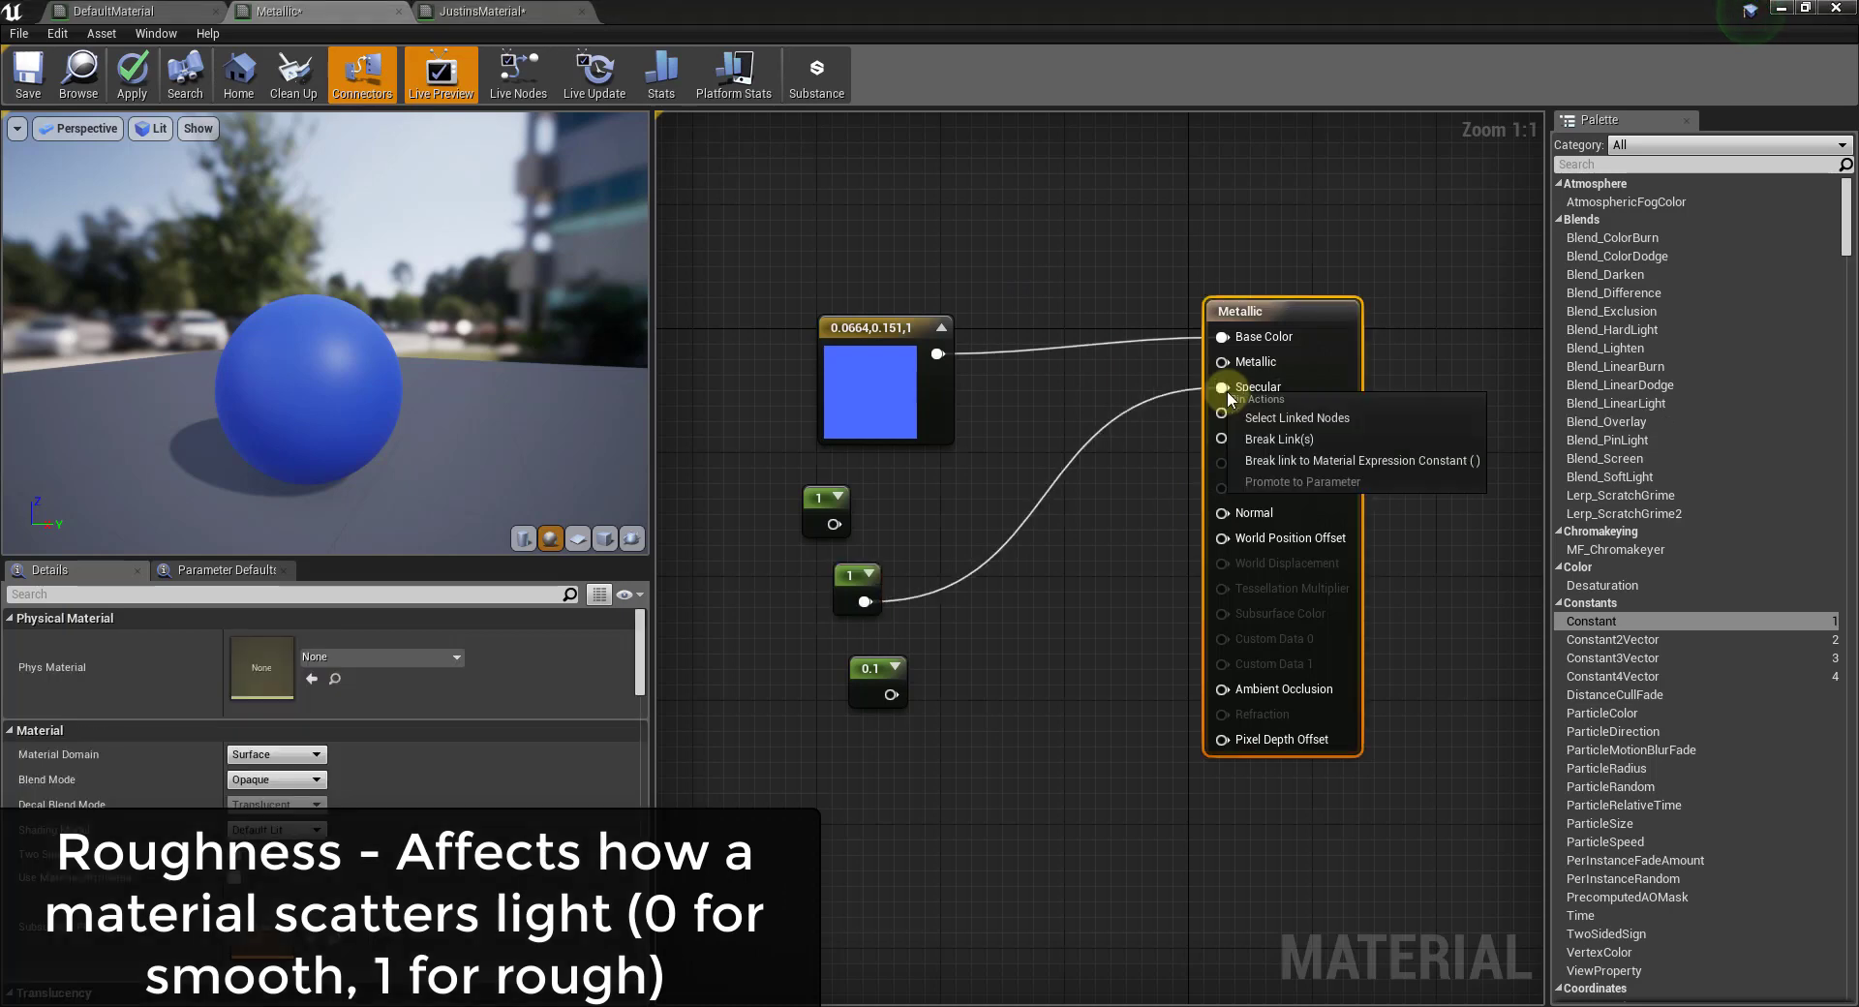
pyautogui.click(1271, 438)
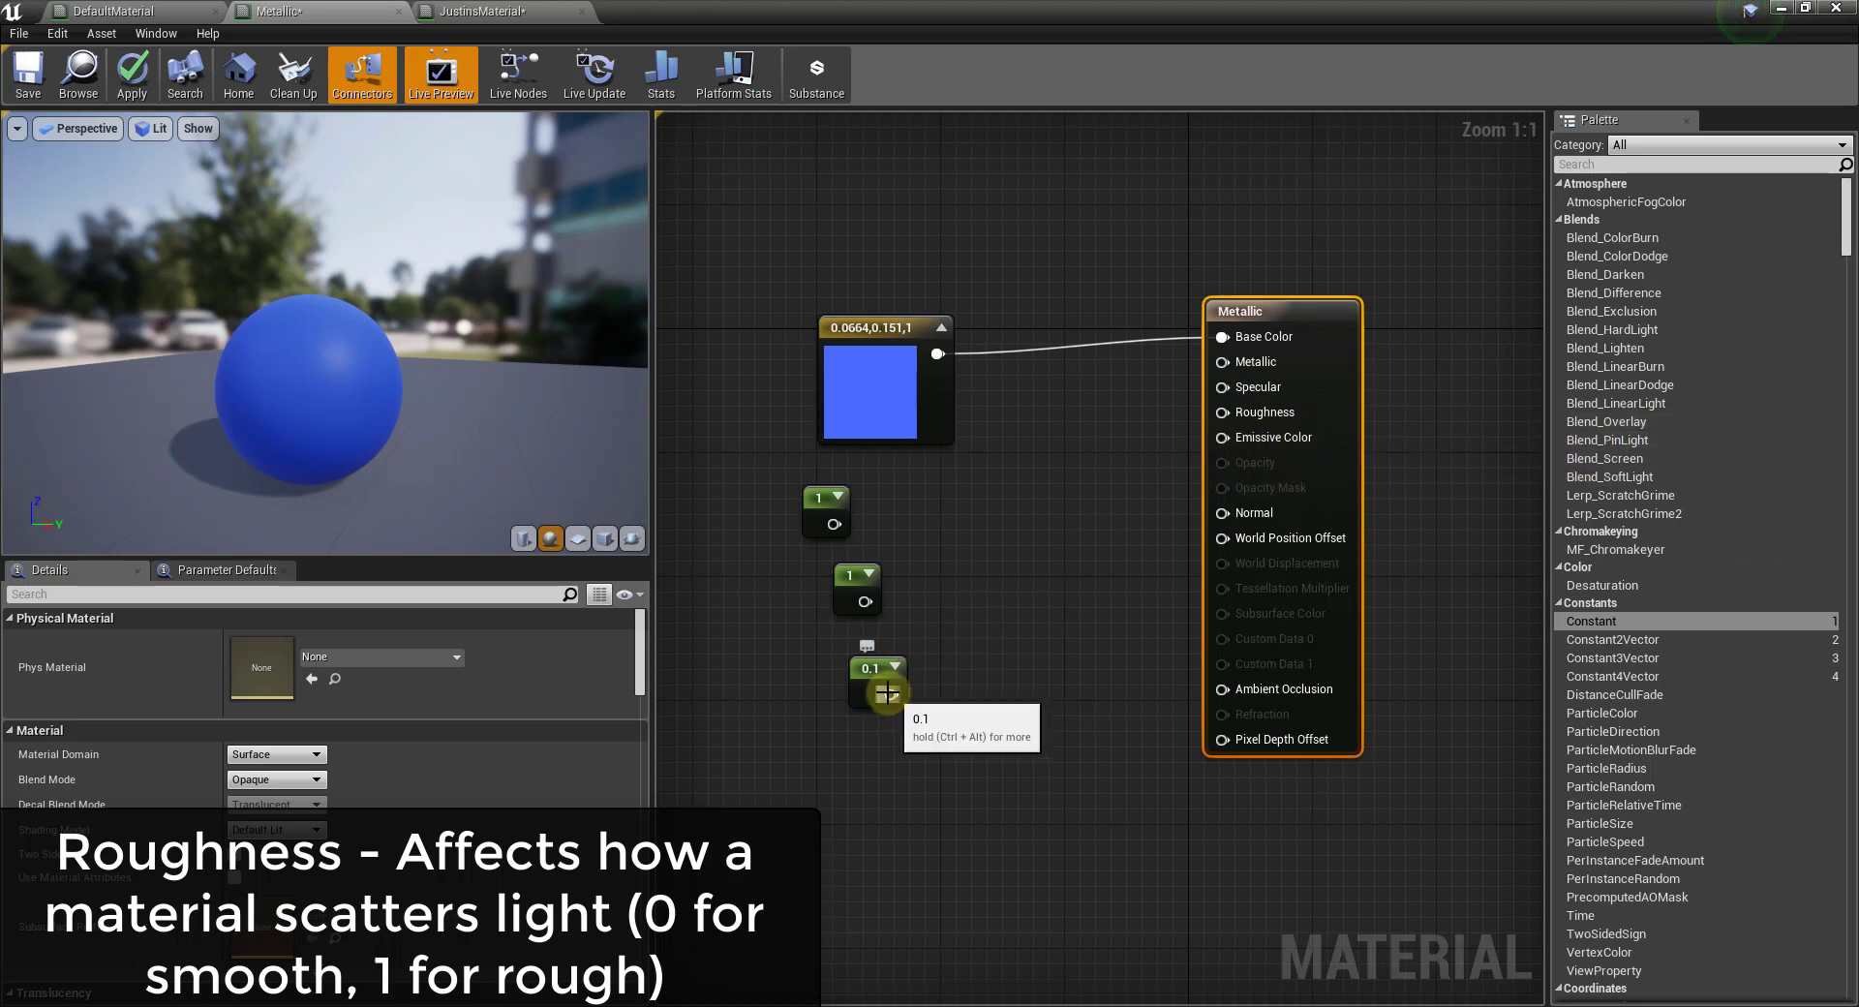
# Step: Connect the lowest constant to the Roughness input, select that constant, and inspect the preview sphere's reflections
pyautogui.moveTo(887, 694); pyautogui.dragTo(1223, 414)
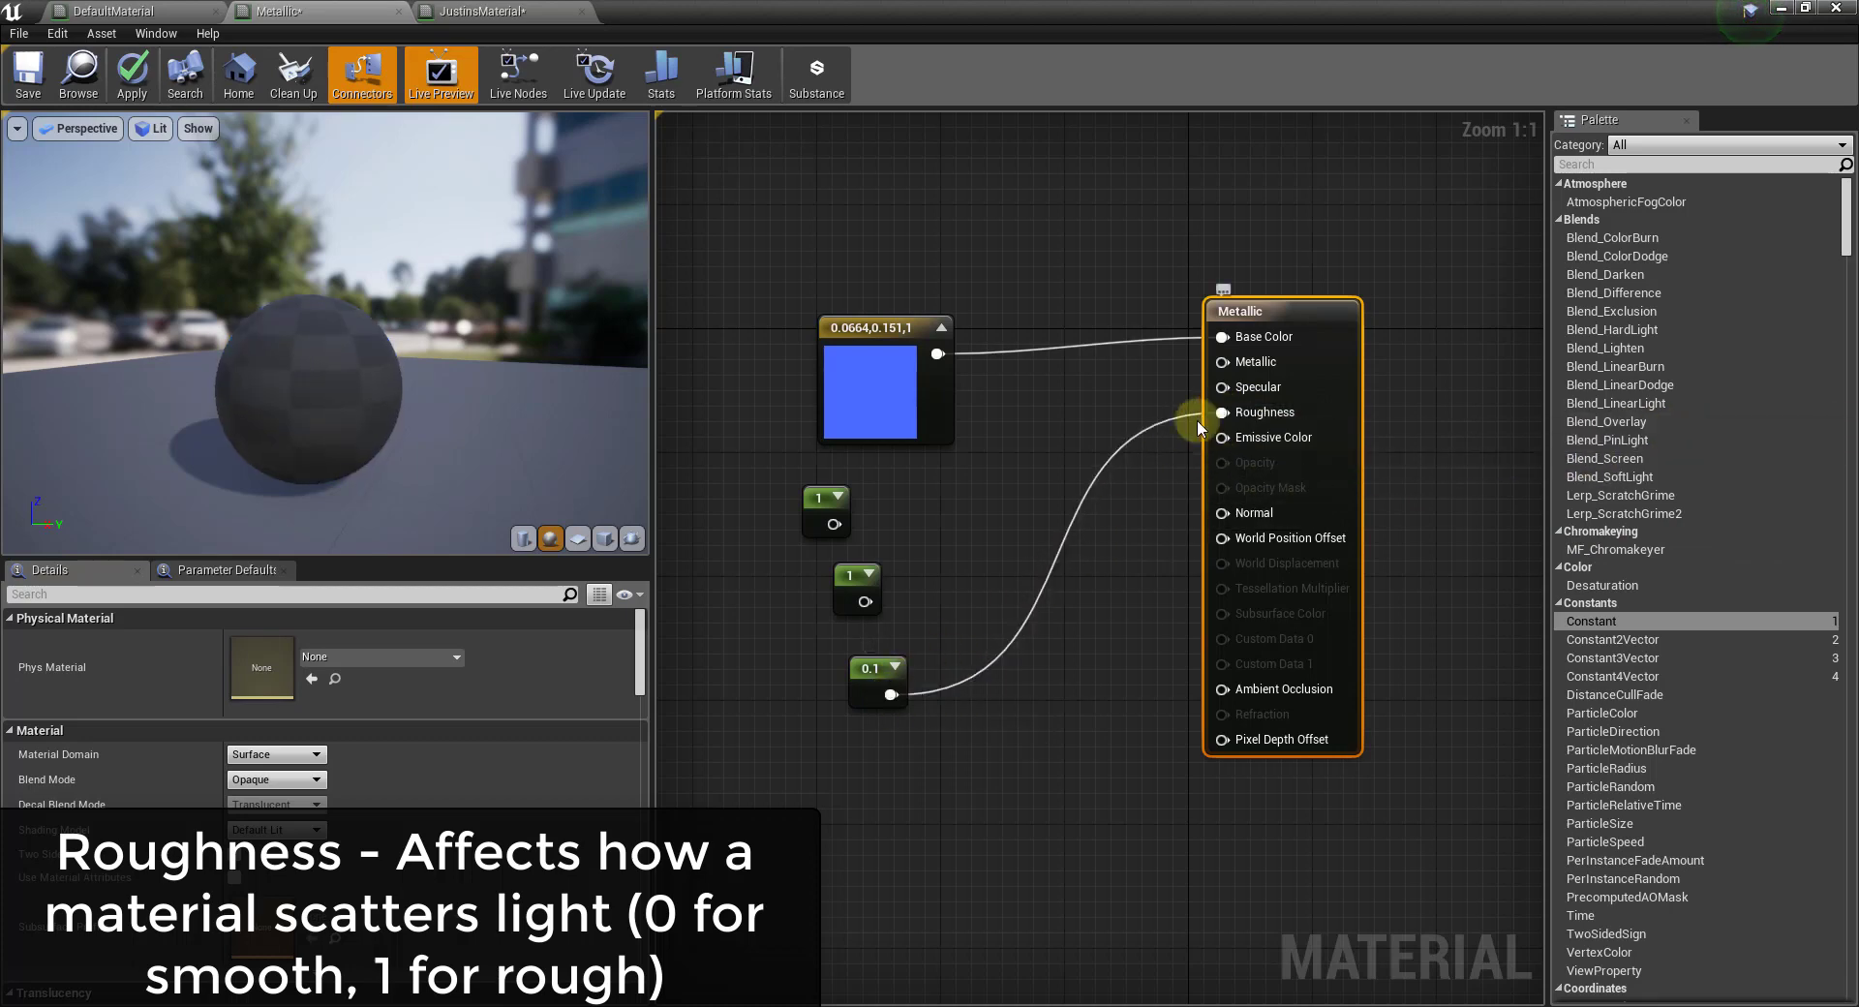
pyautogui.click(867, 694)
pyautogui.moveTo(307, 402); pyautogui.dragTo(315, 353)
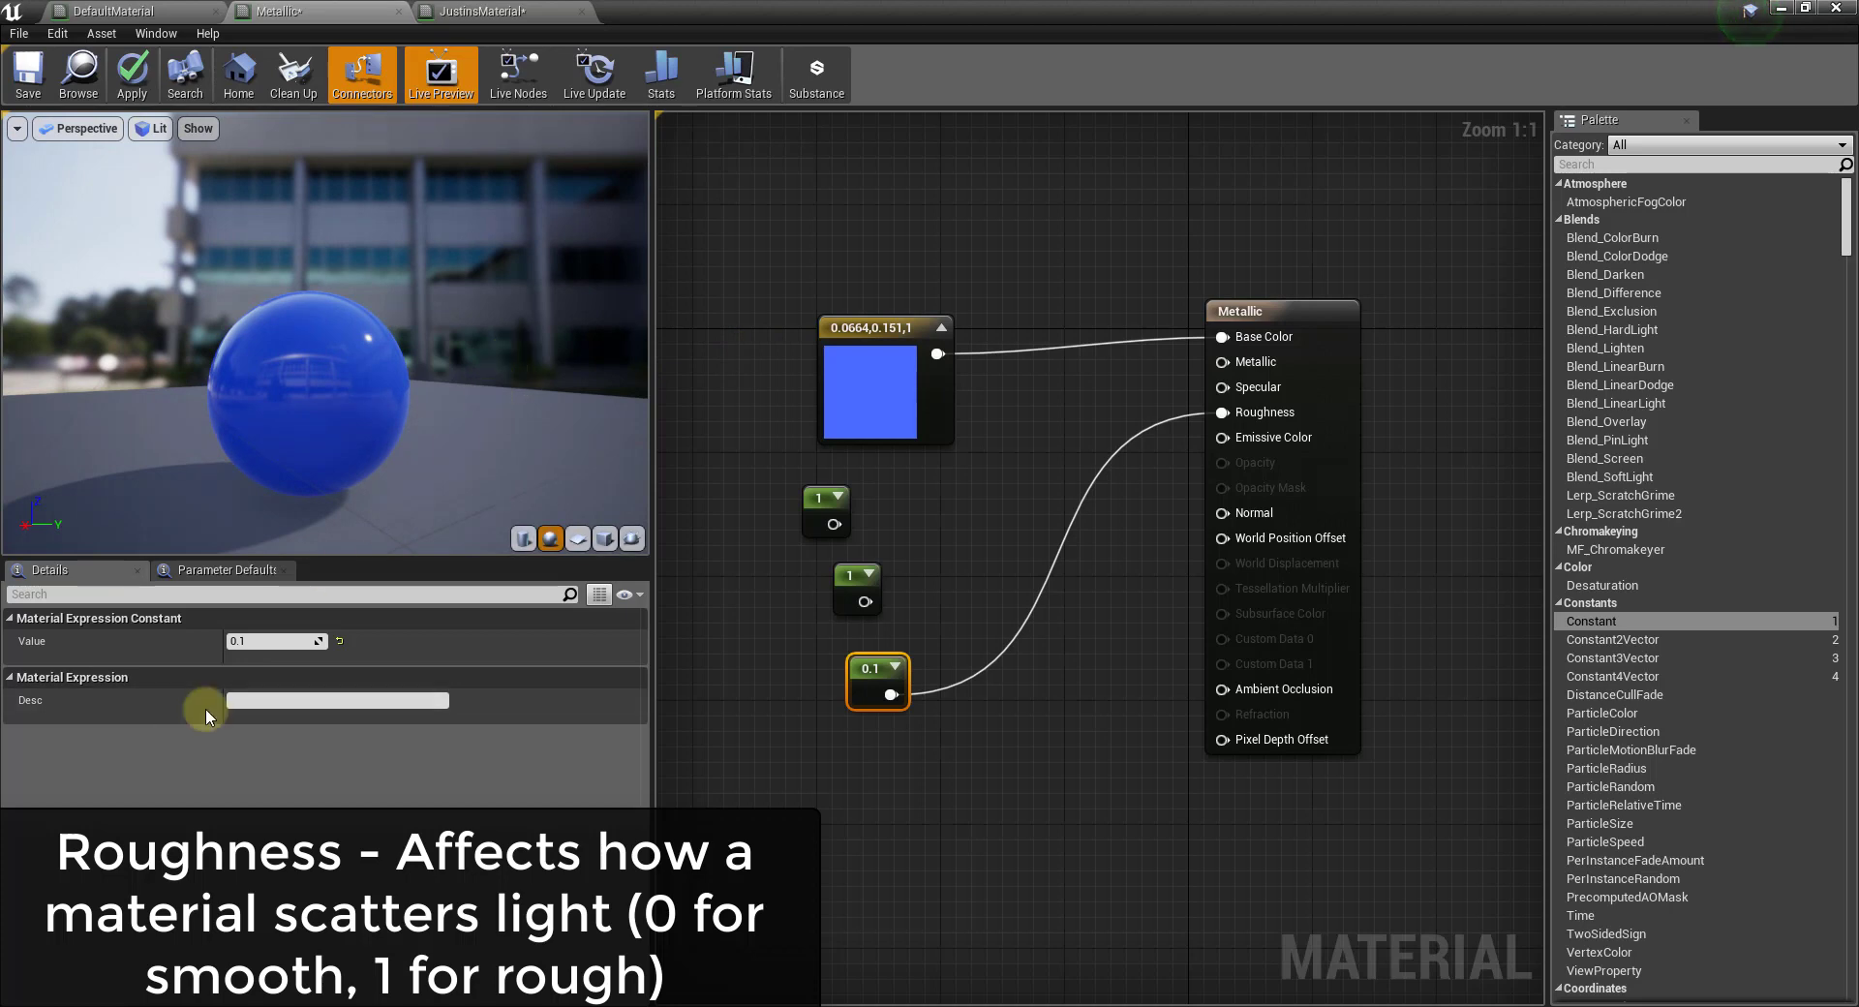
# Step: Set the constant feeding the Roughness input to 1 and inspect how light scatters on the preview sphere
pyautogui.click(303, 647)
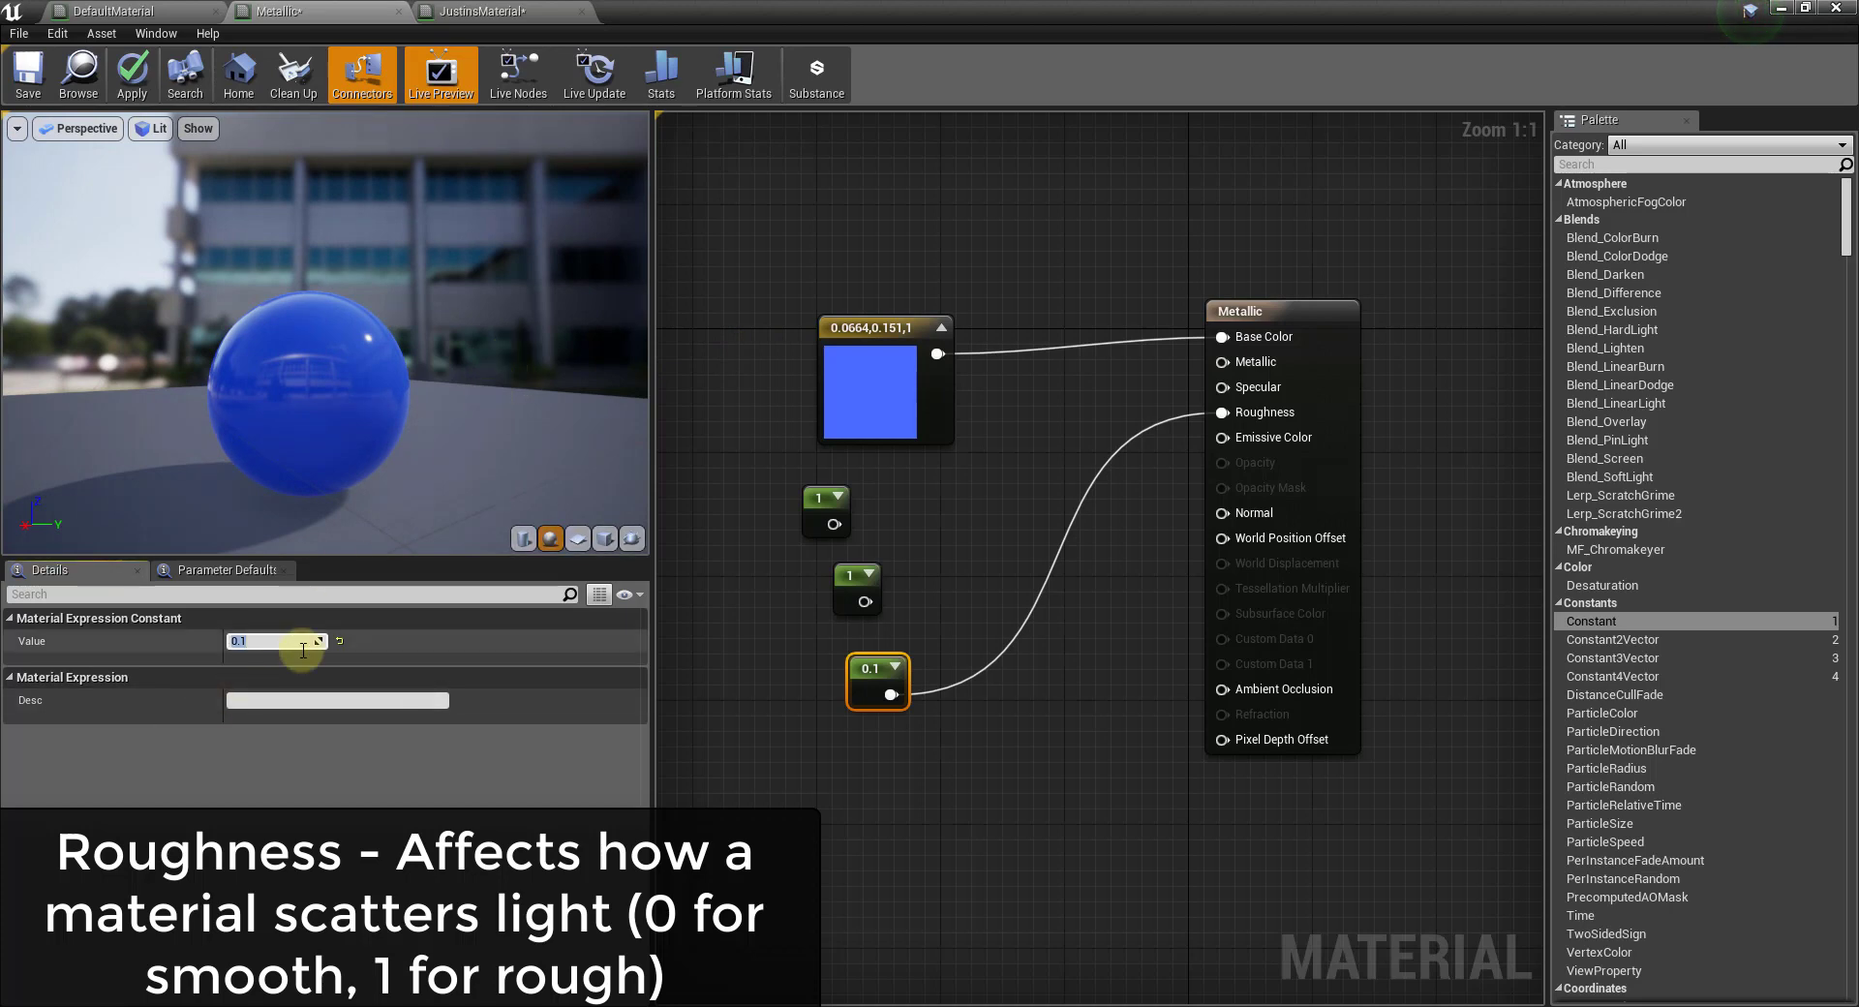
pyautogui.press('Return')
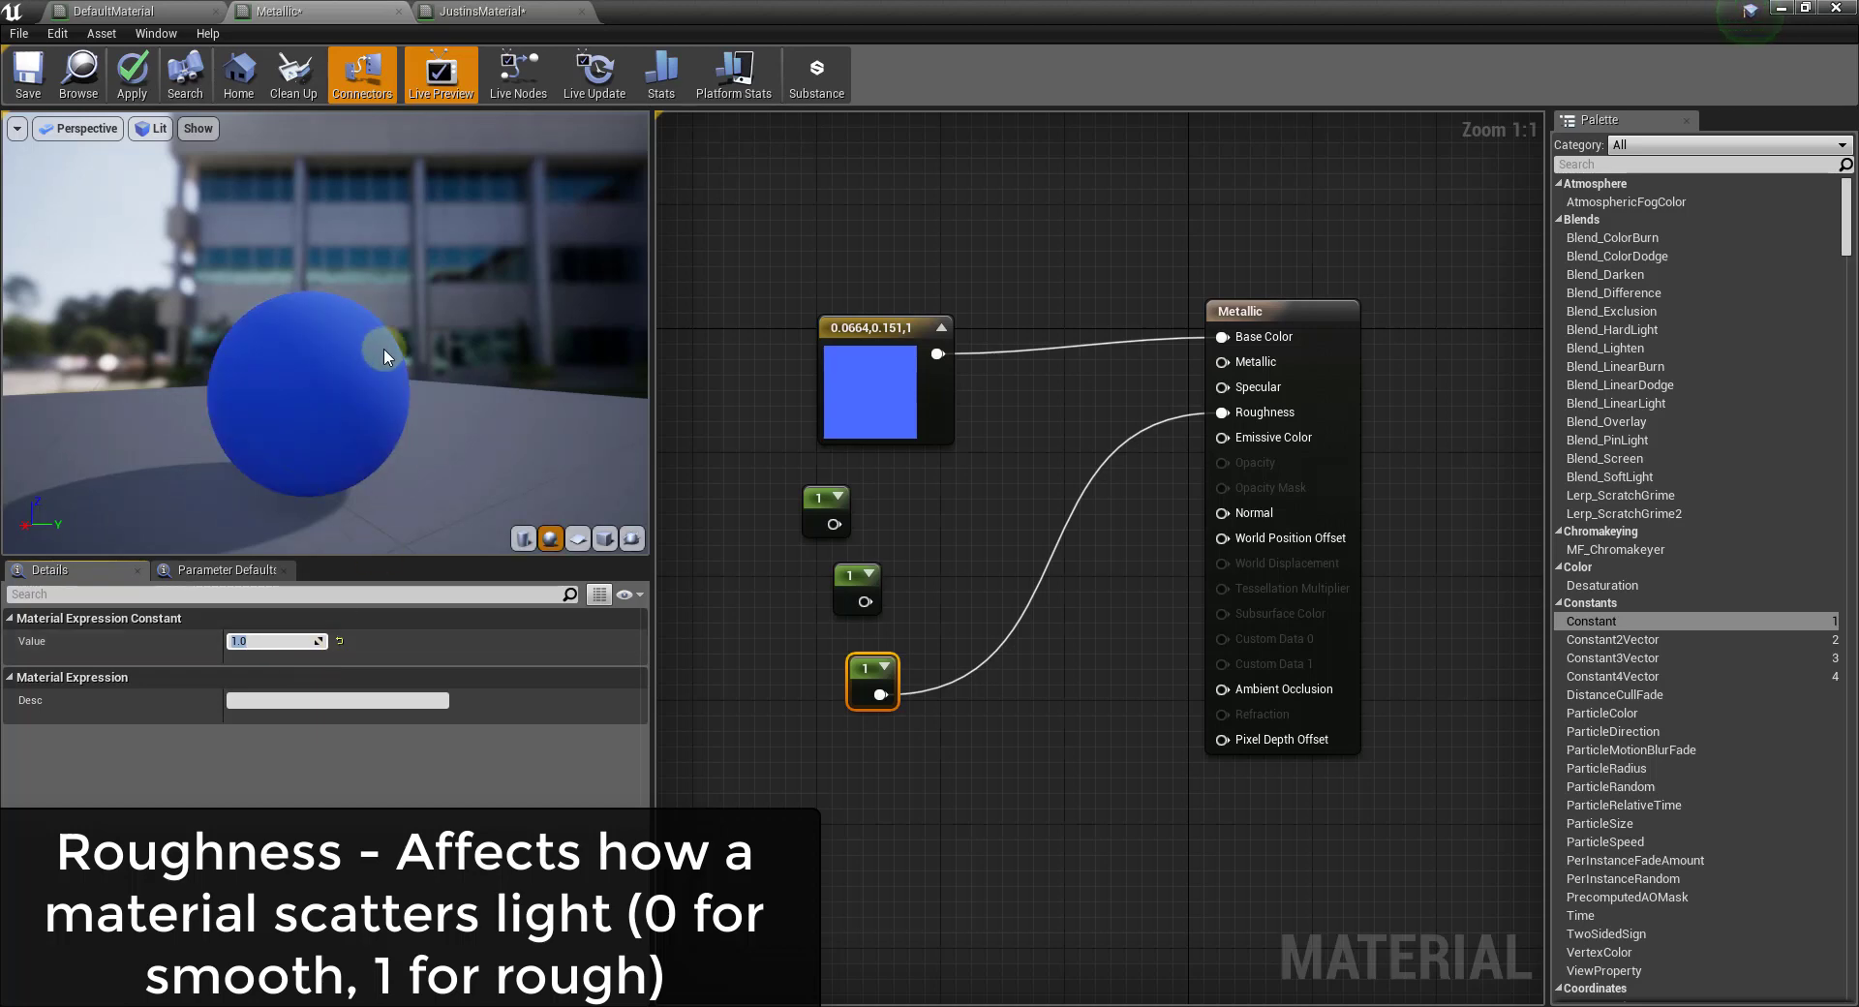
pyautogui.moveTo(321, 395); pyautogui.dragTo(242, 400)
pyautogui.moveTo(419, 404); pyautogui.dragTo(412, 412)
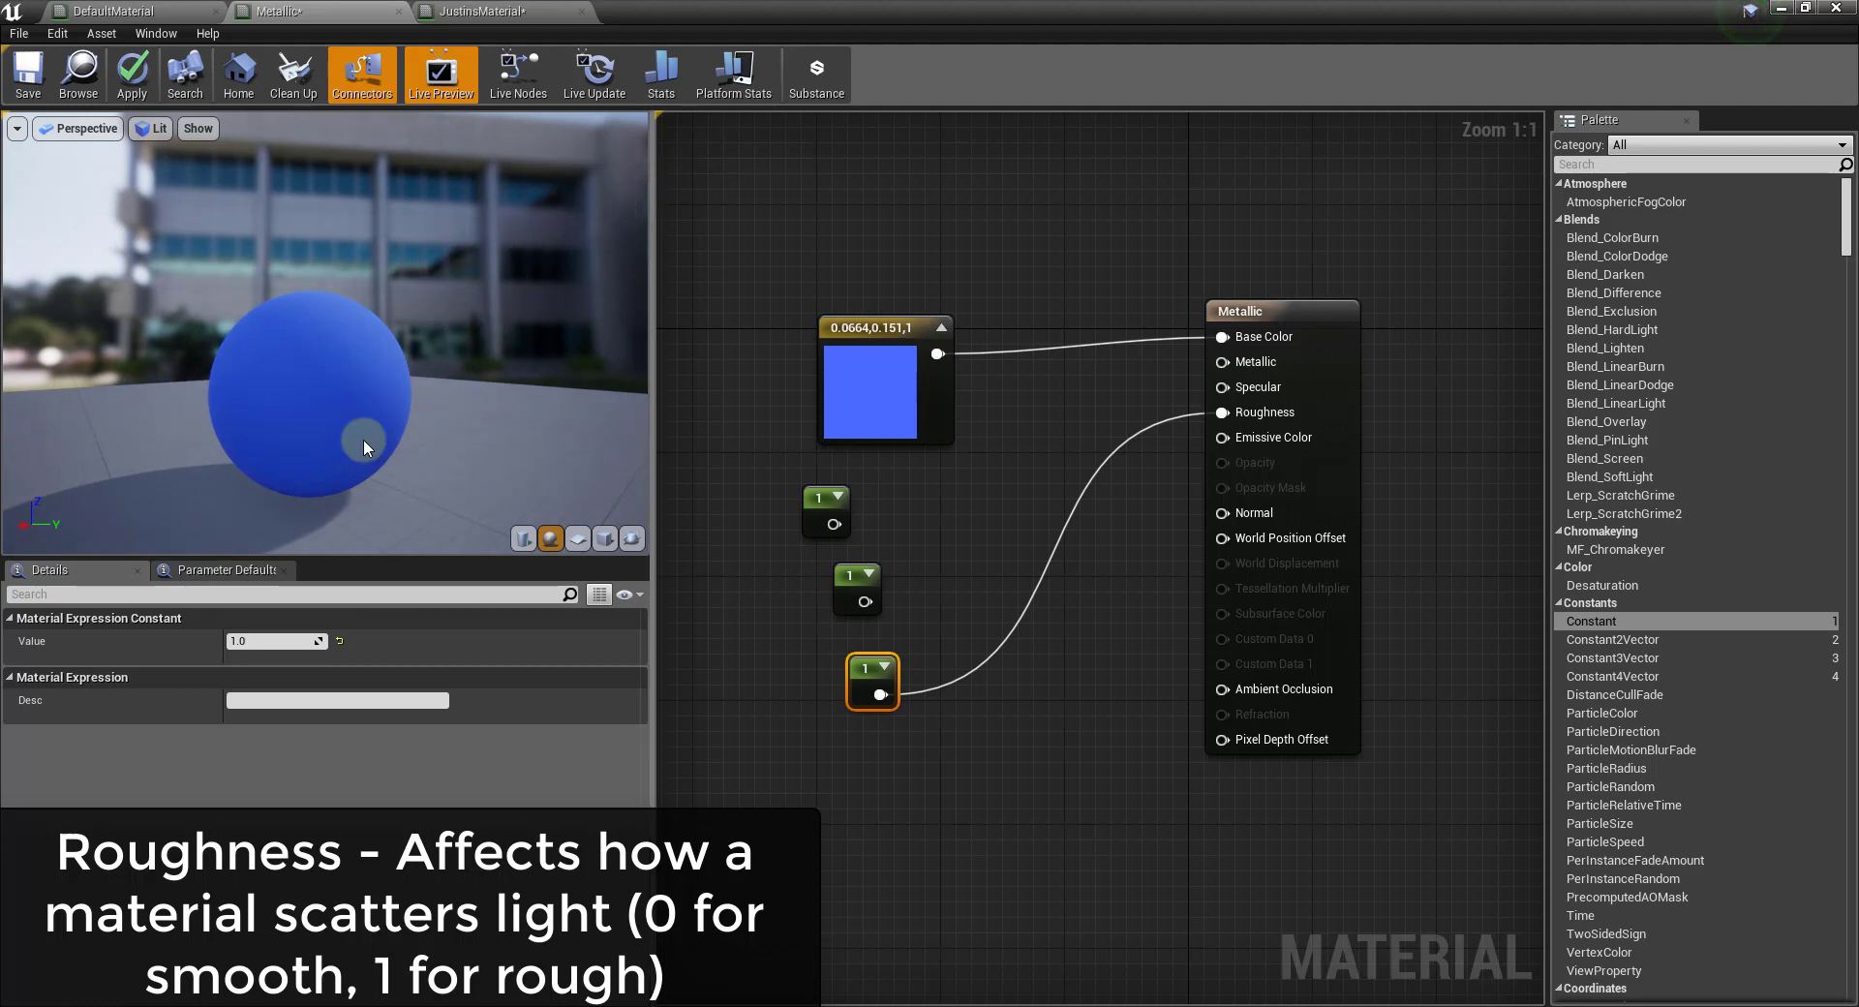
pyautogui.moveTo(311, 438); pyautogui.dragTo(318, 428)
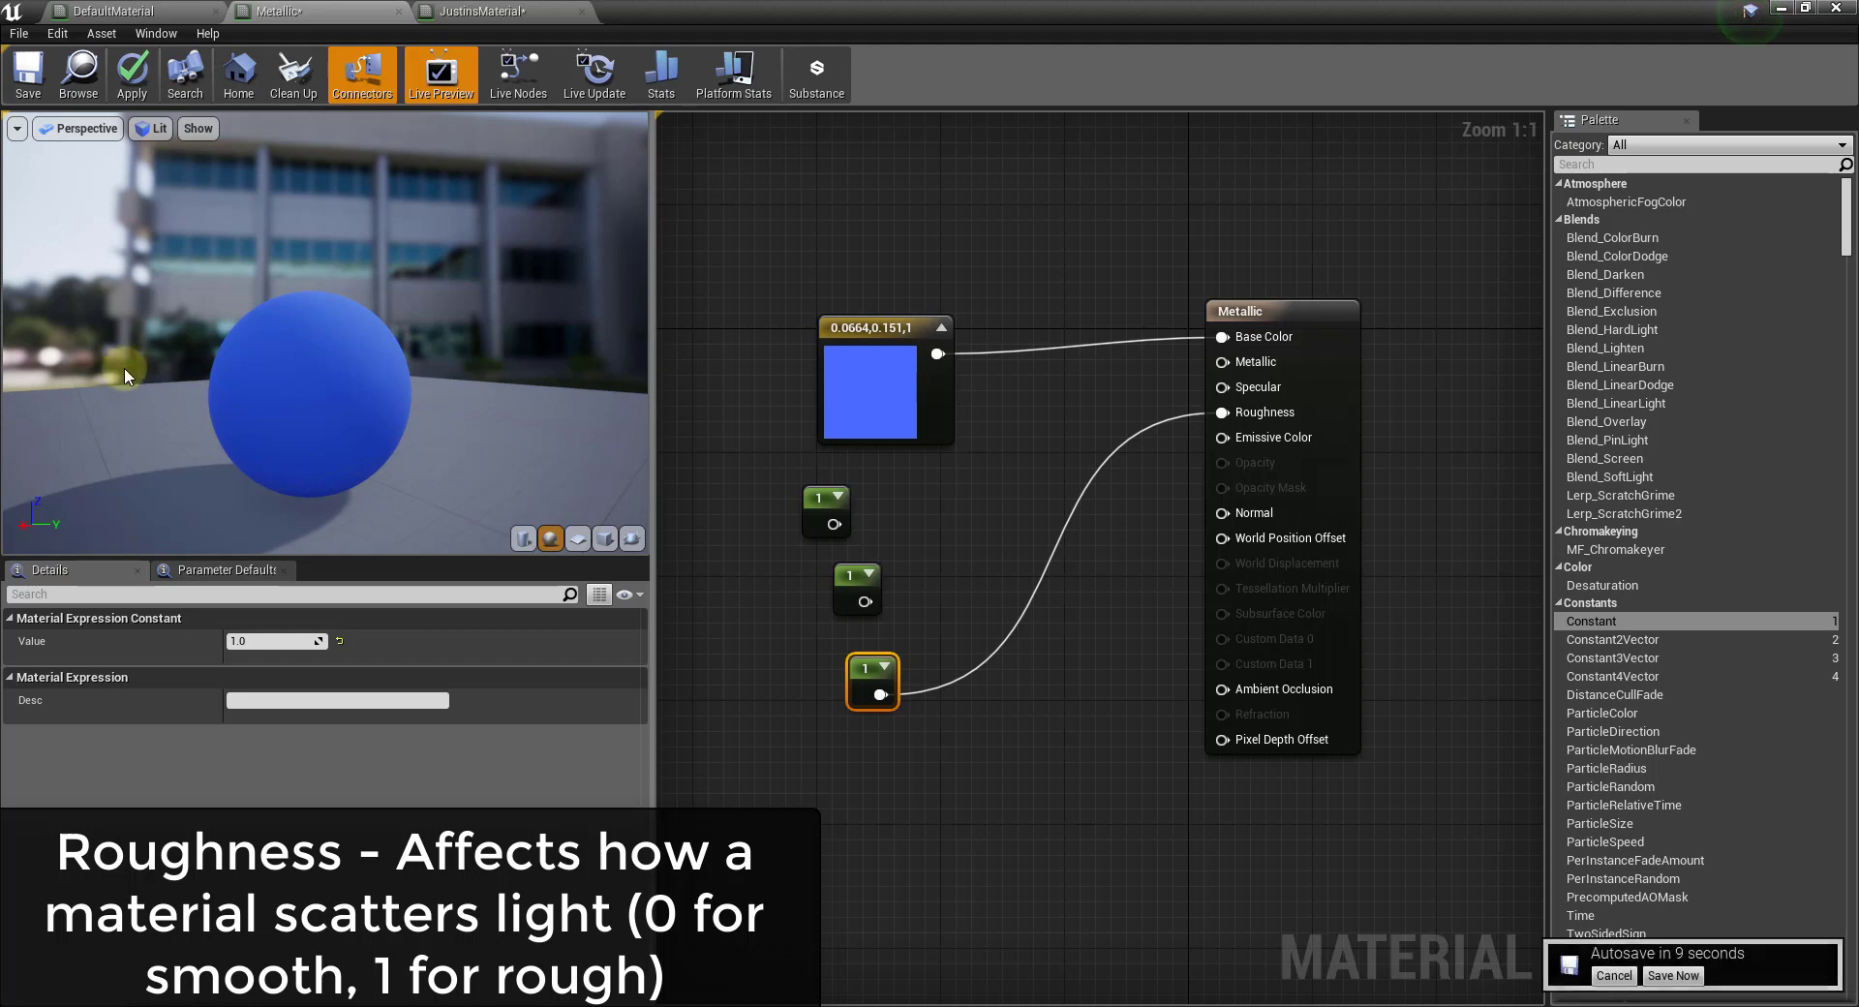
# Step: Set the Roughness constant to 0 and back to 1, comparing the preview sphere's reflections
pyautogui.click(267, 644)
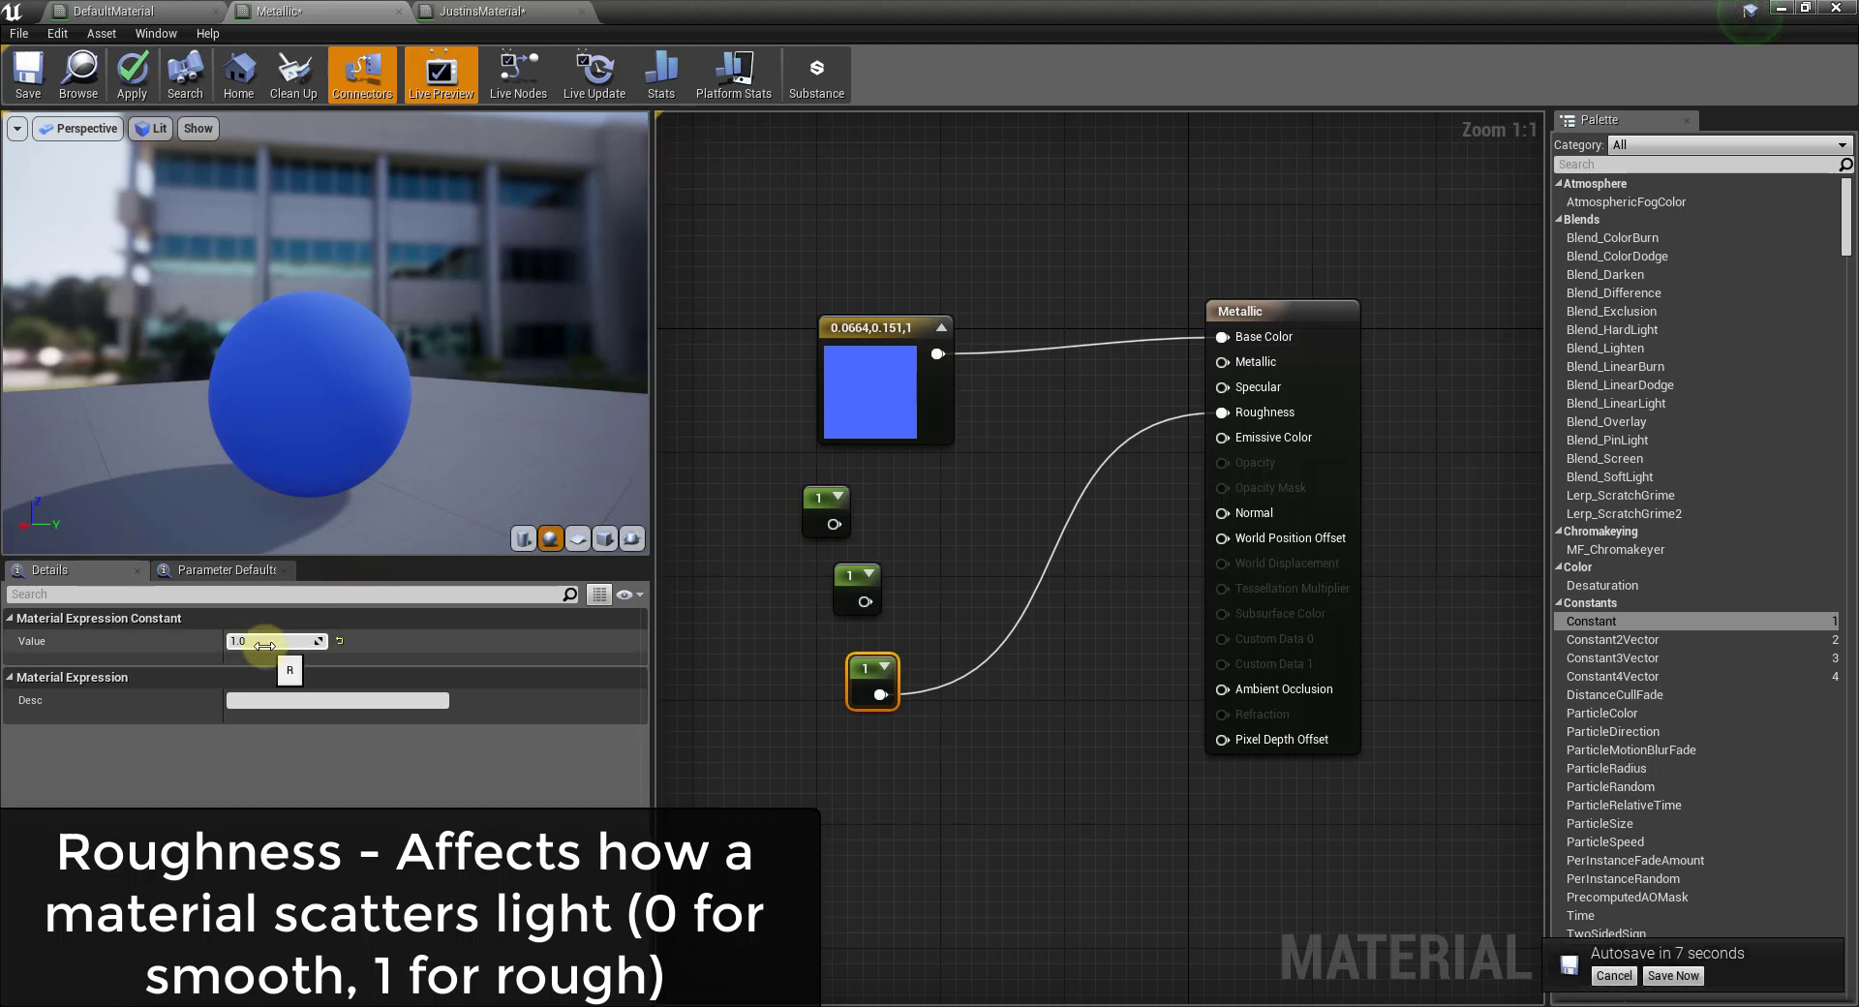
pyautogui.write('0')
pyautogui.press('Return')
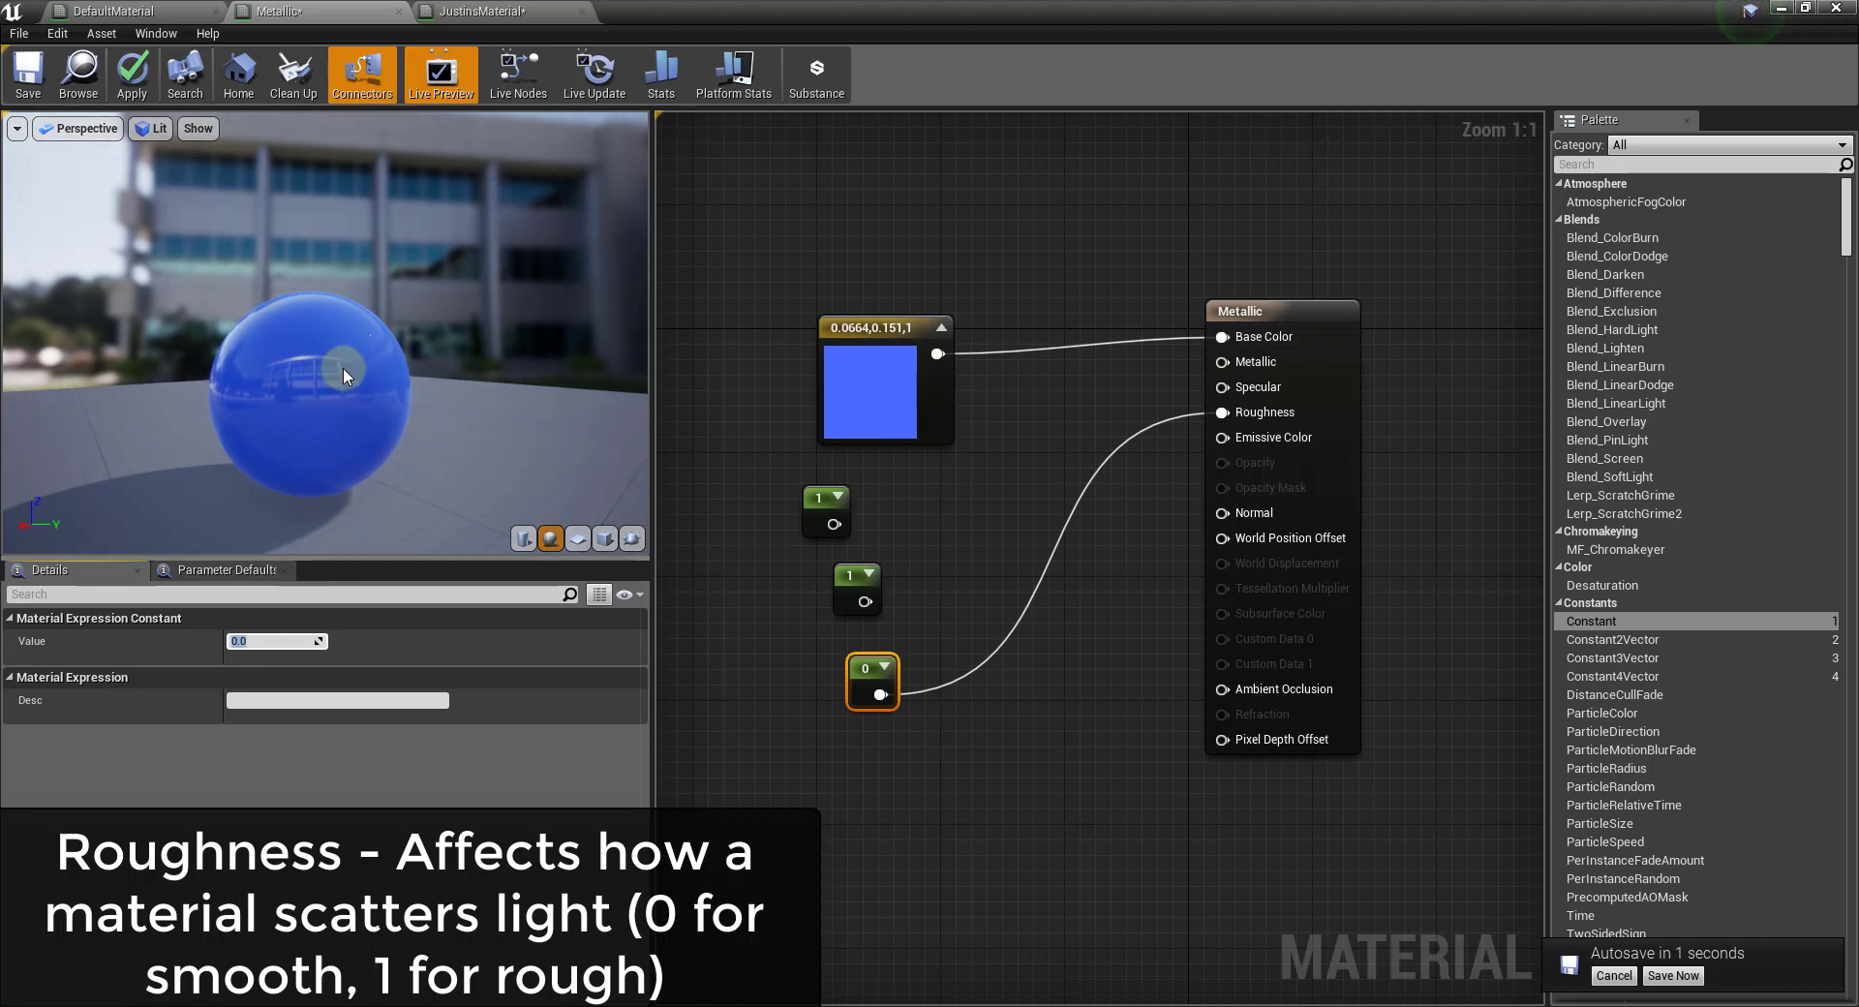
pyautogui.click(262, 638)
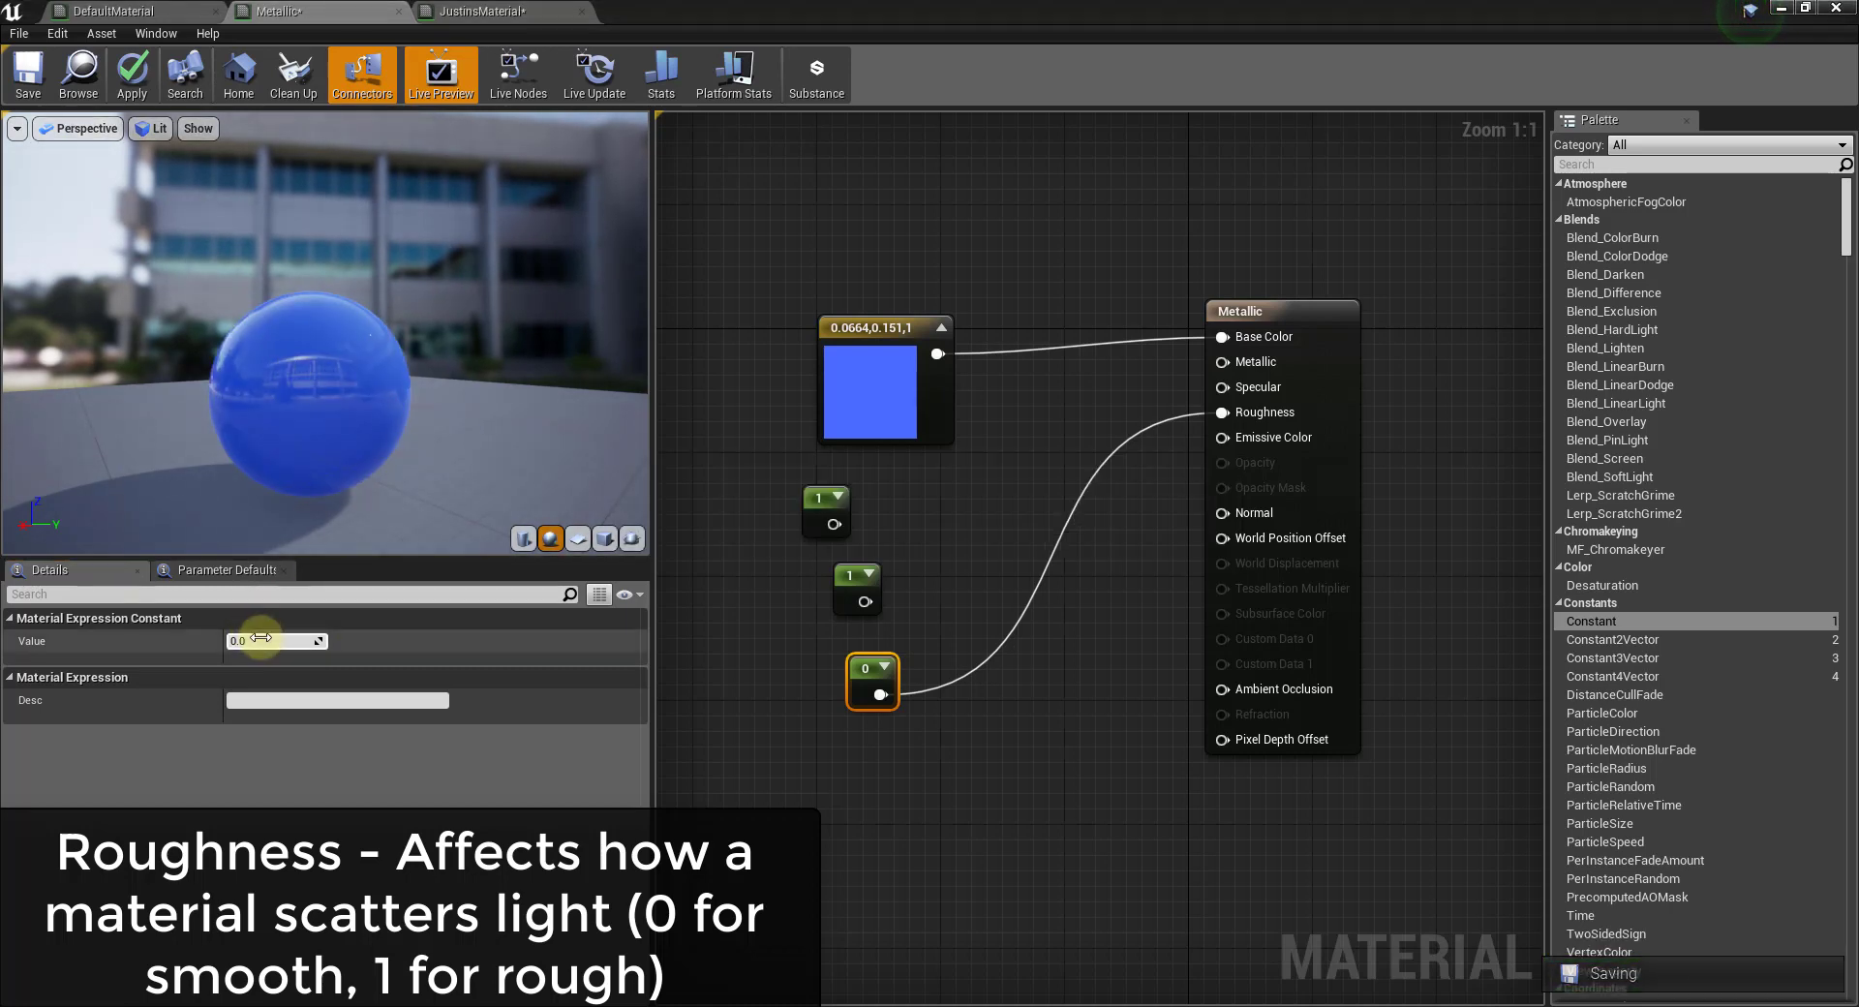
pyautogui.write('1')
pyautogui.press('Return')
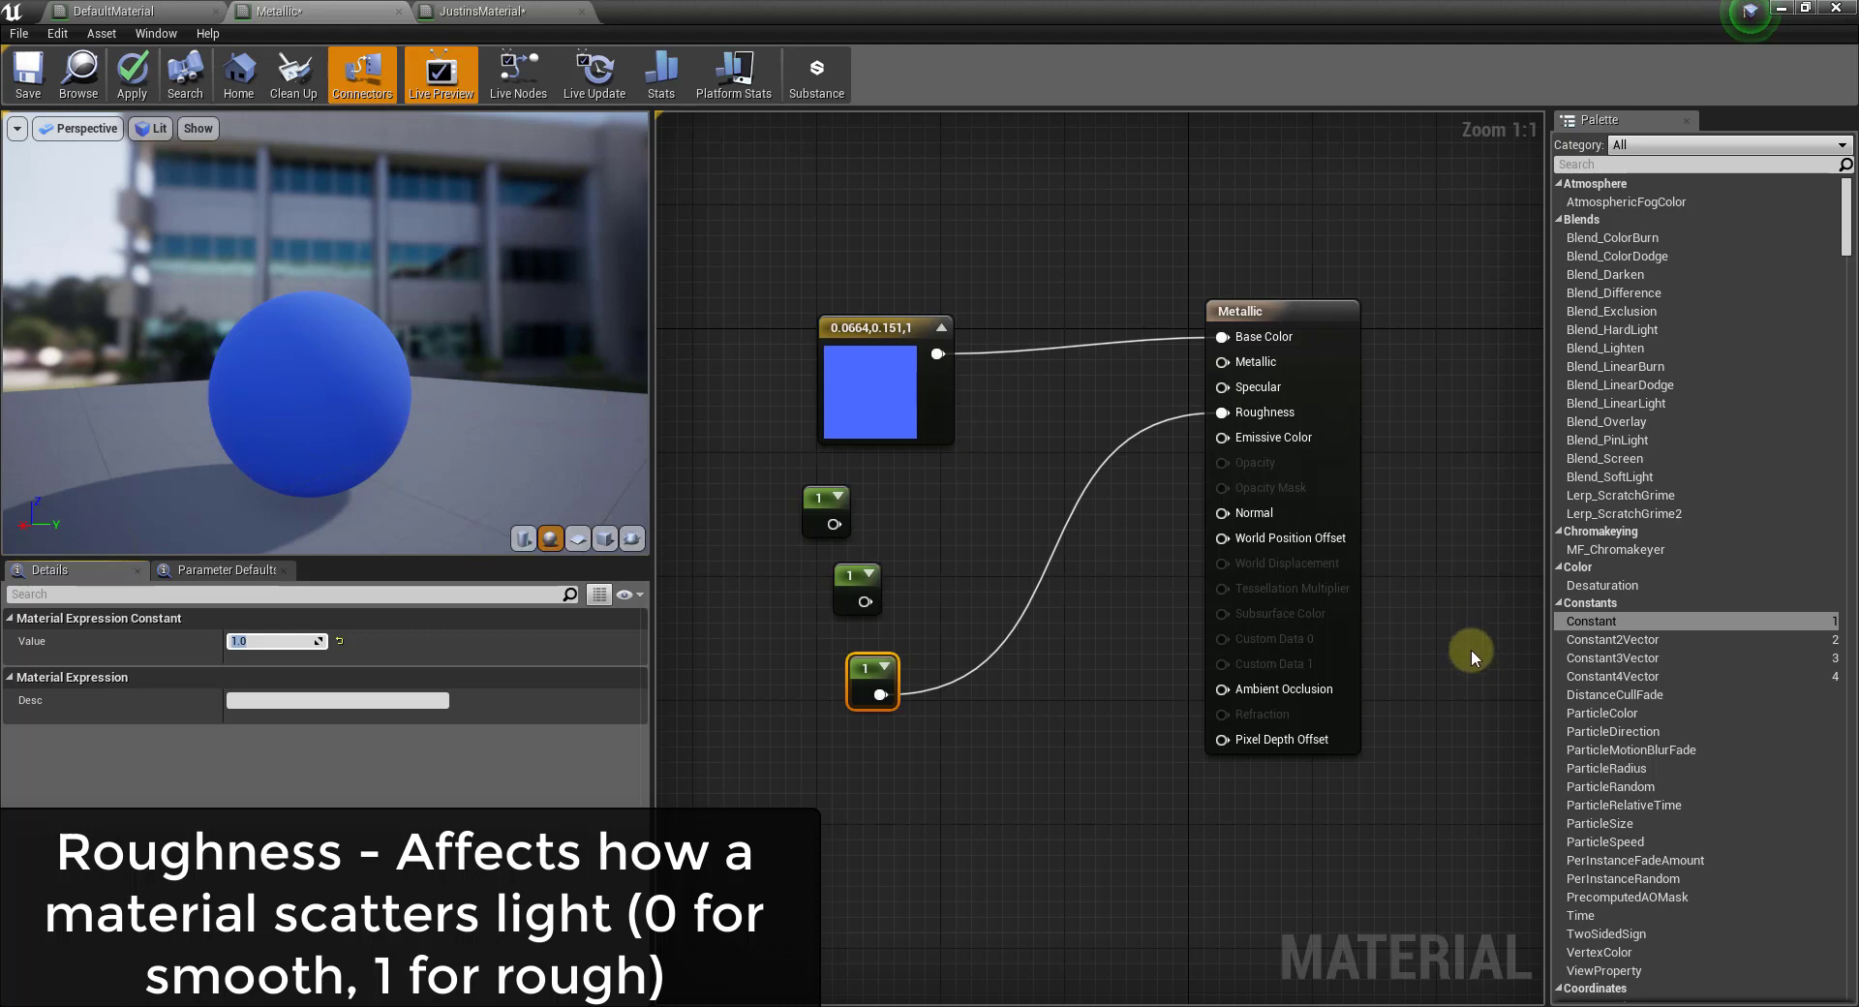
# Step: Set the Roughness constant to 0.1 and connect the uppermost single-value constant to the Metallic input
pyautogui.write('0.1')
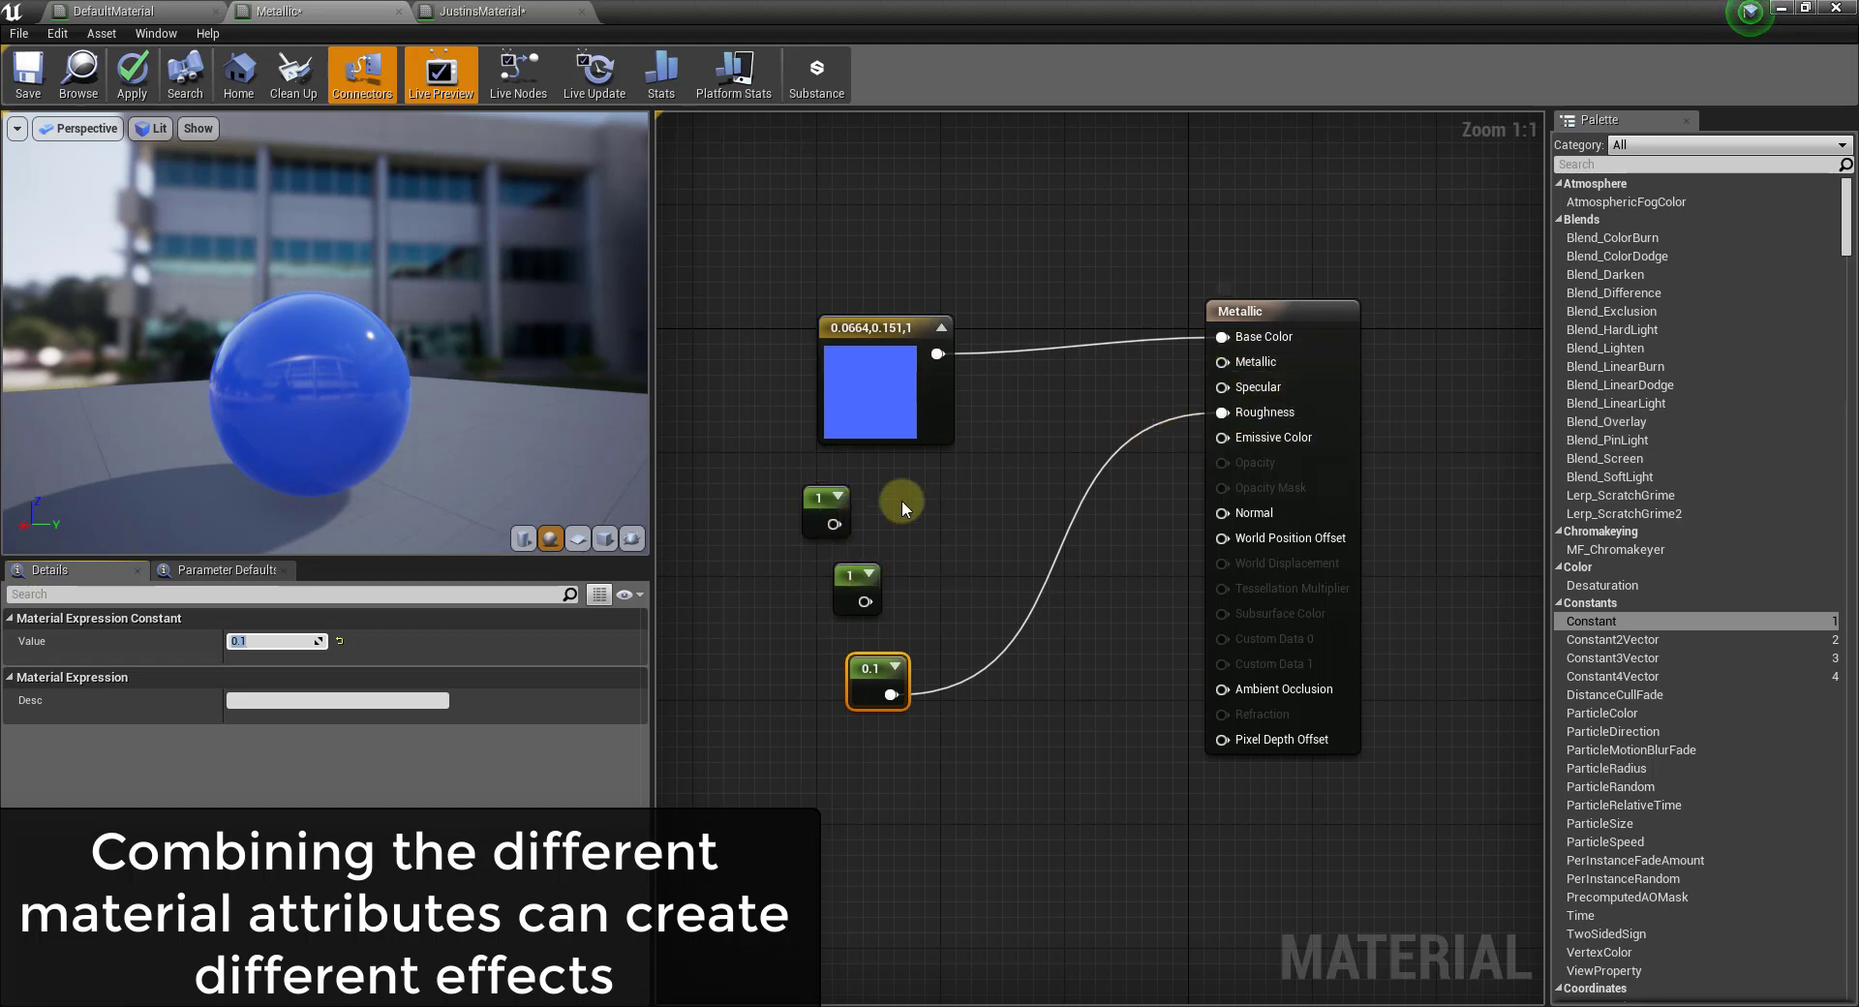
pyautogui.moveTo(834, 523); pyautogui.dragTo(1223, 361)
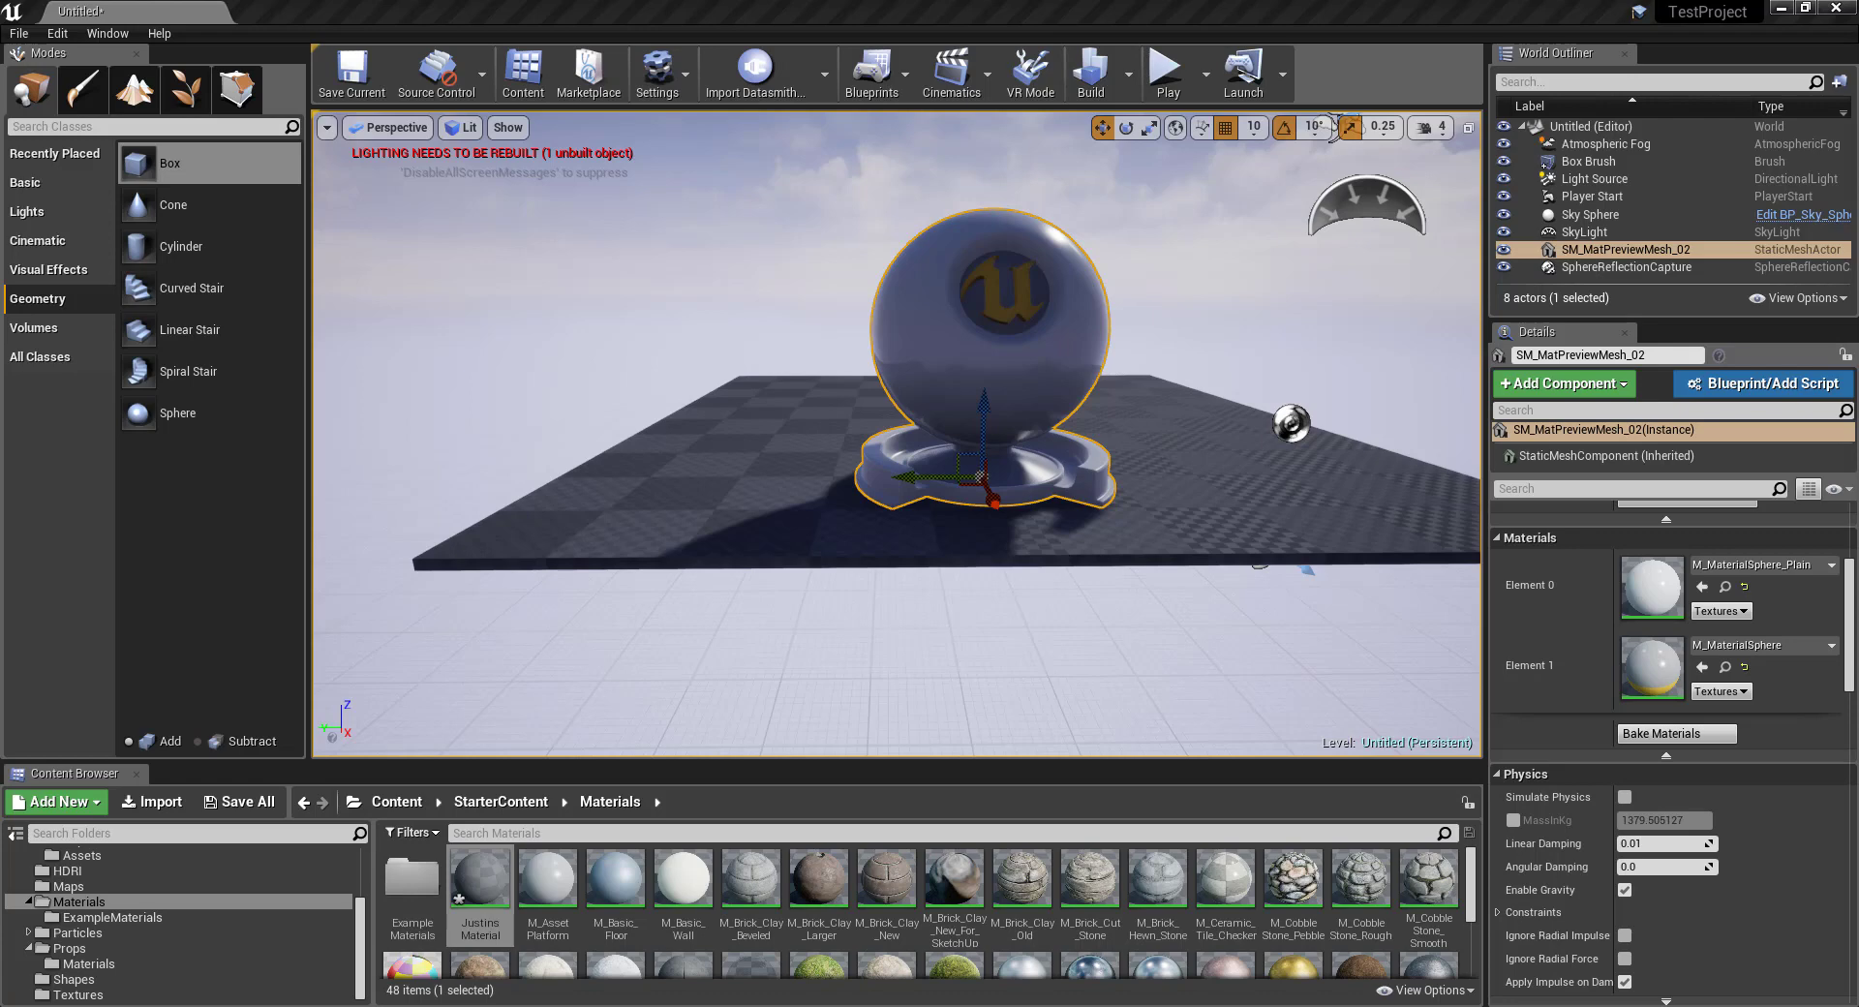
# Step: Delete the SM_MatPreviewMesh_02 mesh from the level
pyautogui.press('Delete')
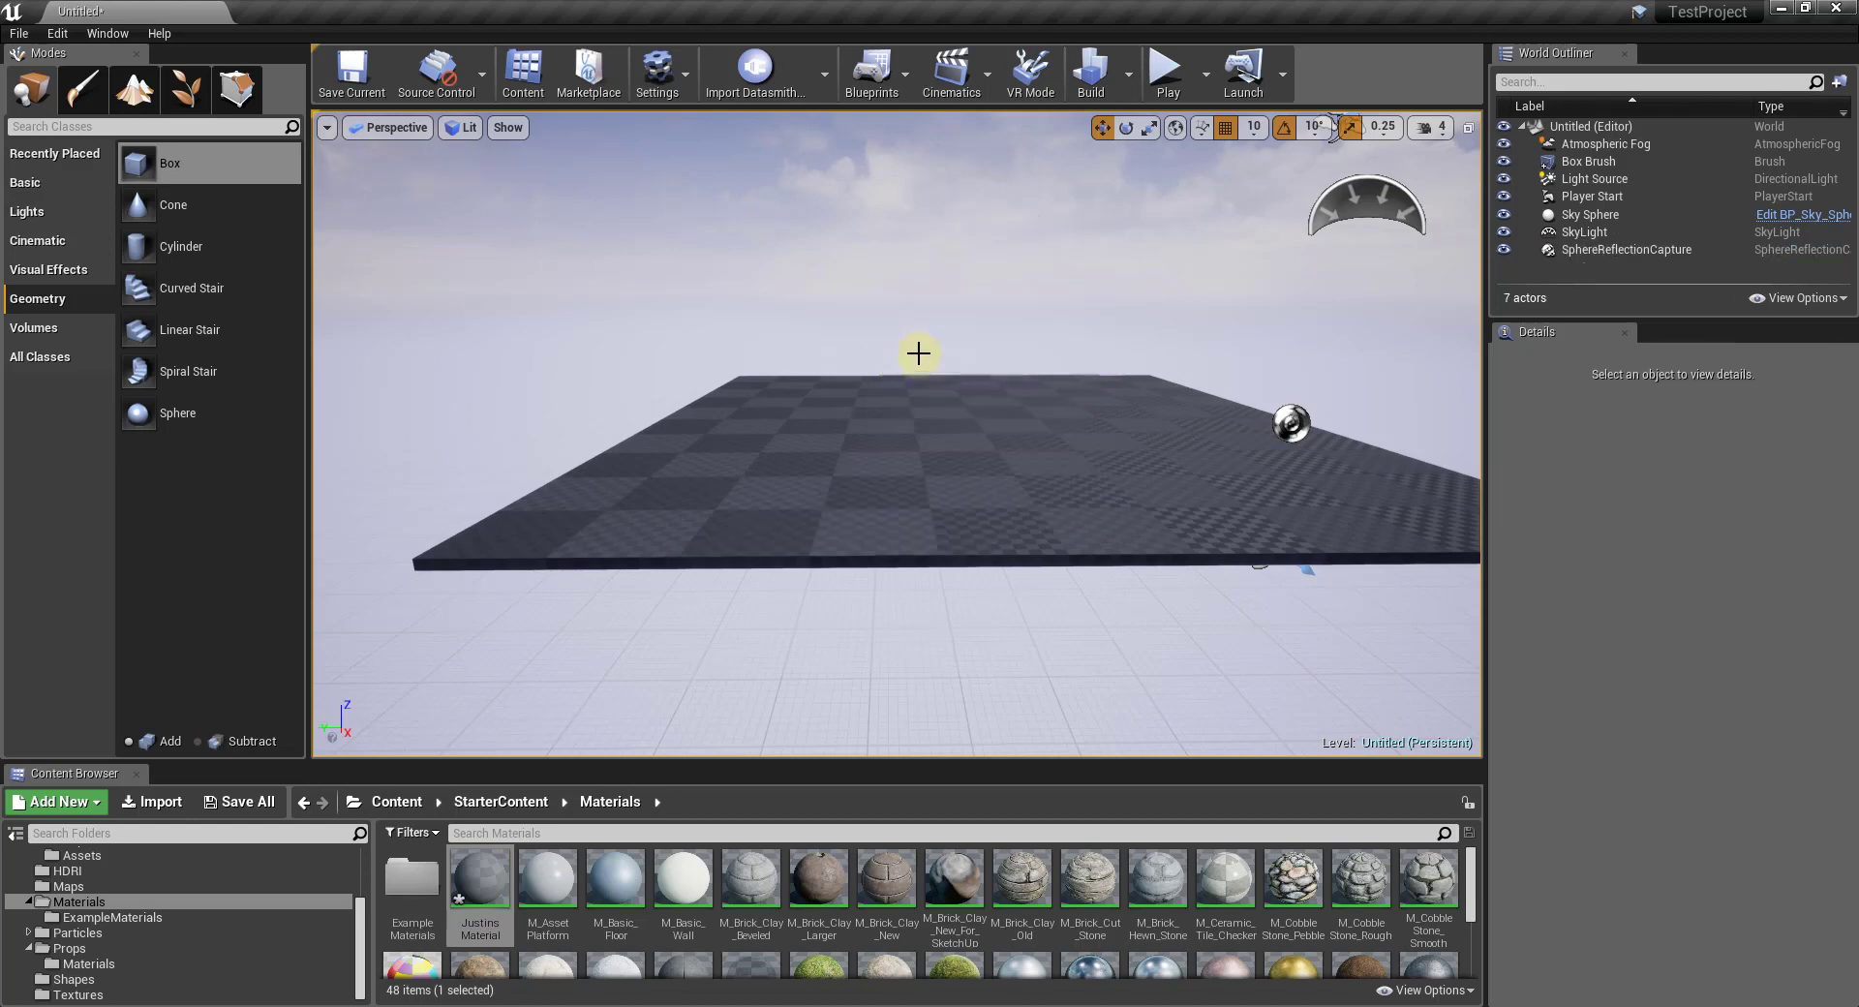
pyautogui.moveTo(1009, 369); pyautogui.dragTo(1033, 414, button='right')
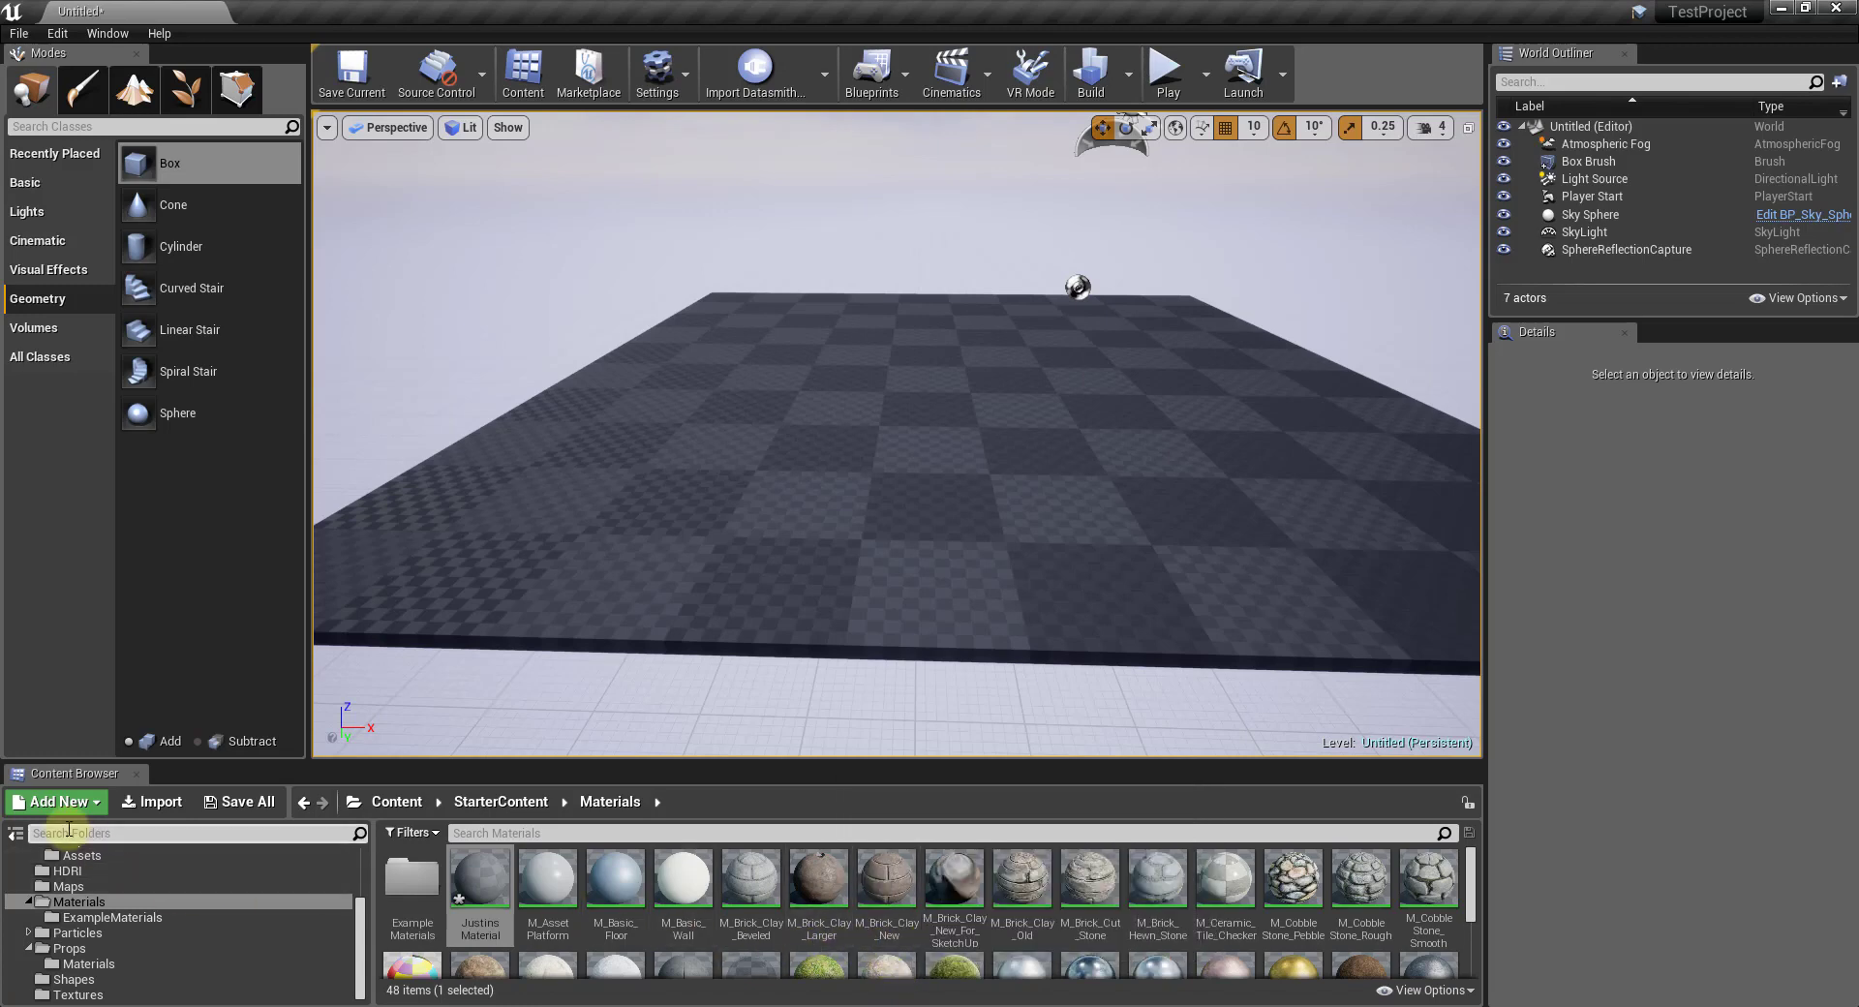
# Step: View the Starter Content pack among the content packs that can be added, and close the dialog without adding it
pyautogui.click(74, 805)
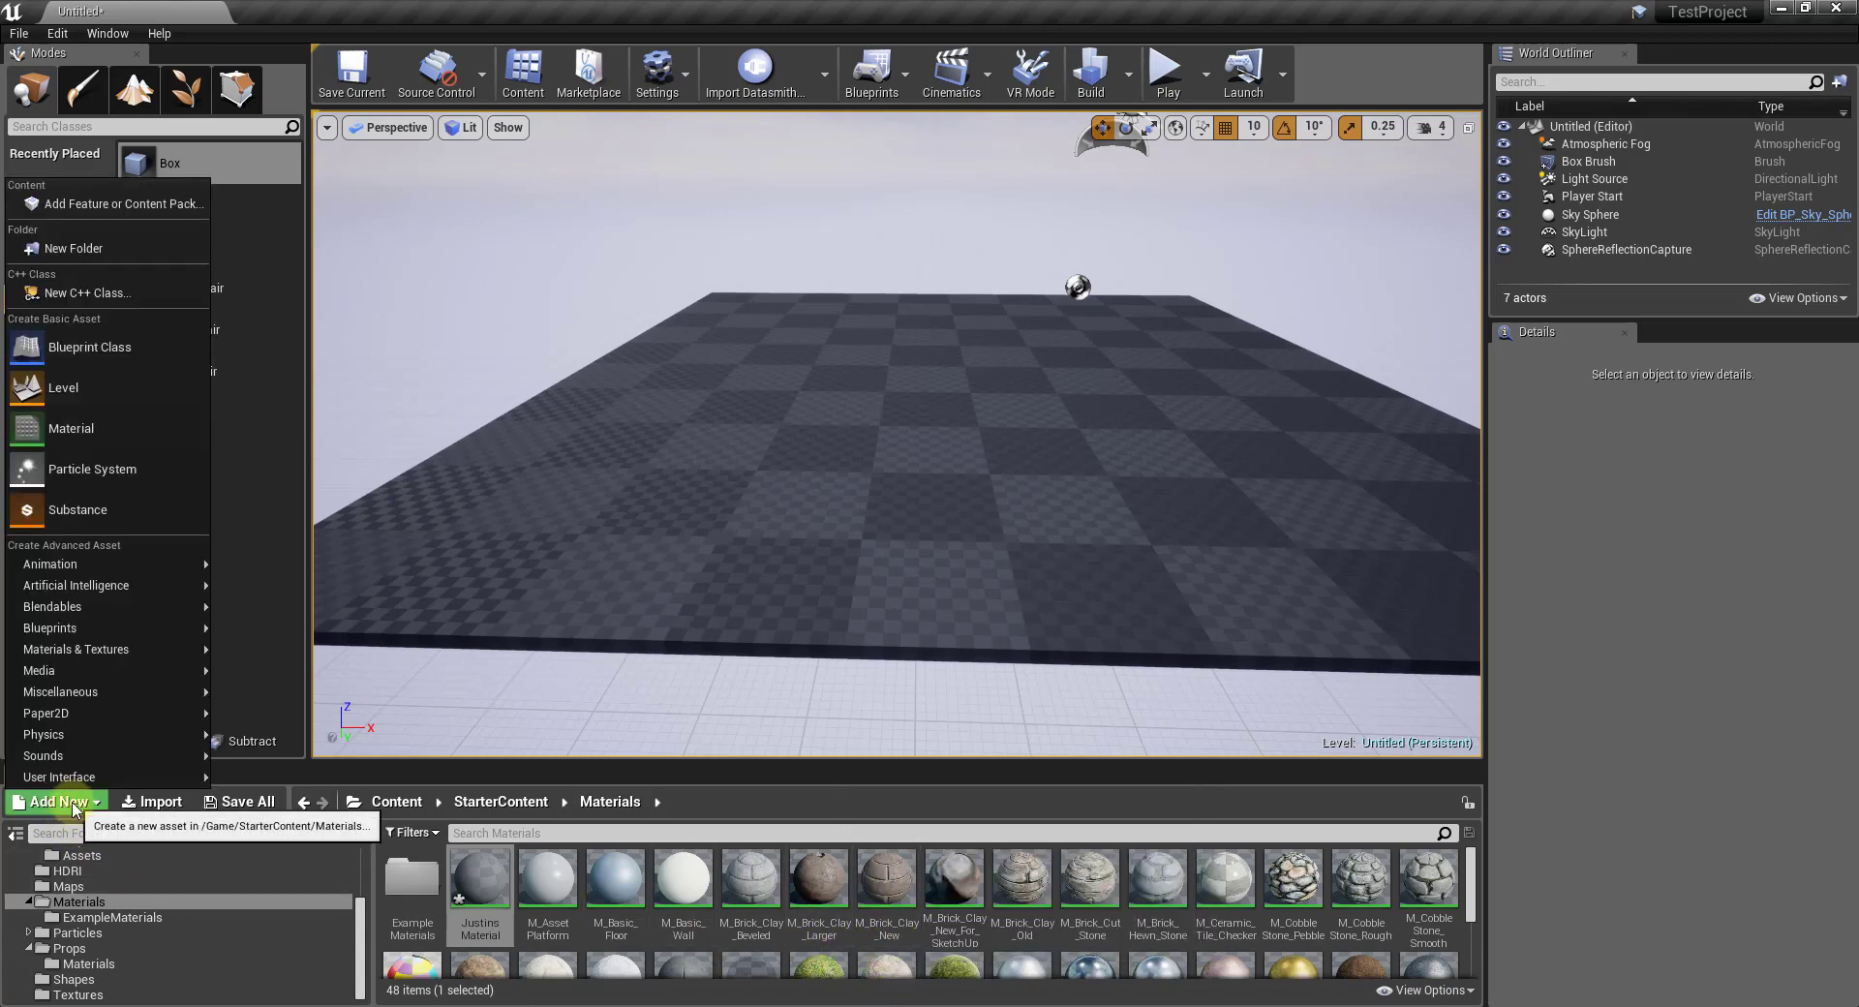
pyautogui.click(95, 202)
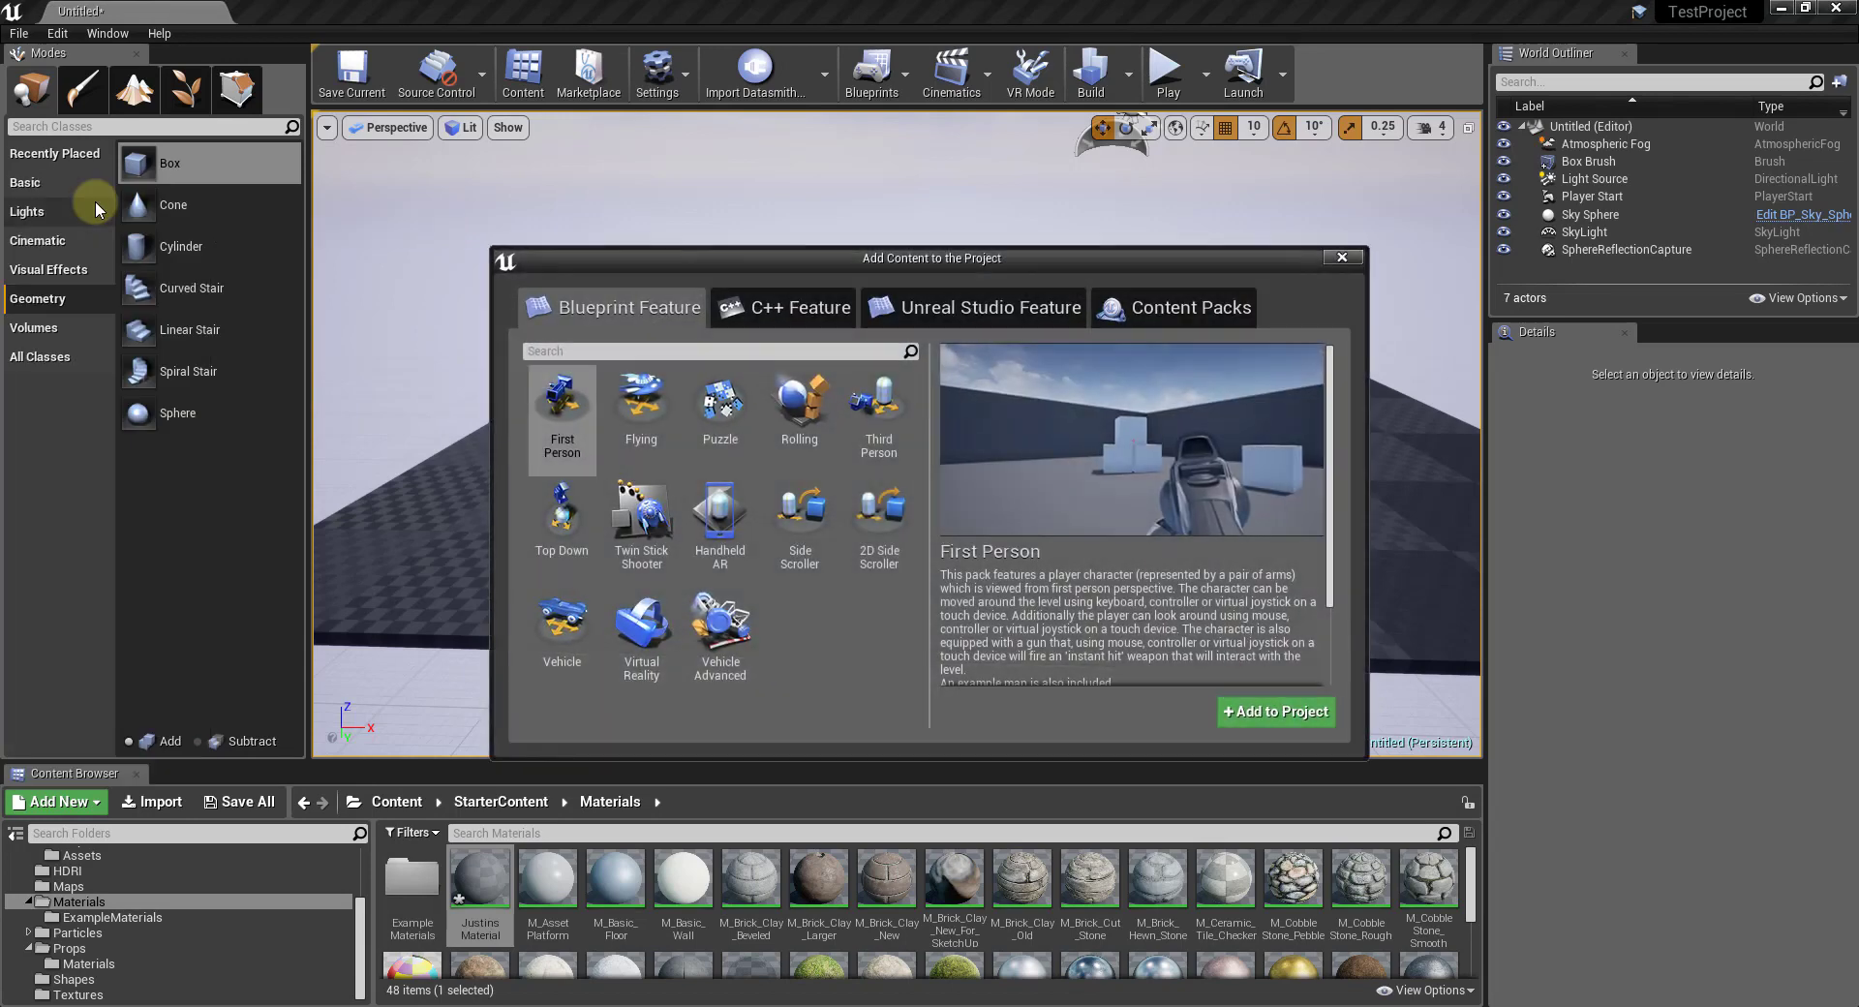
pyautogui.click(1204, 308)
pyautogui.click(625, 414)
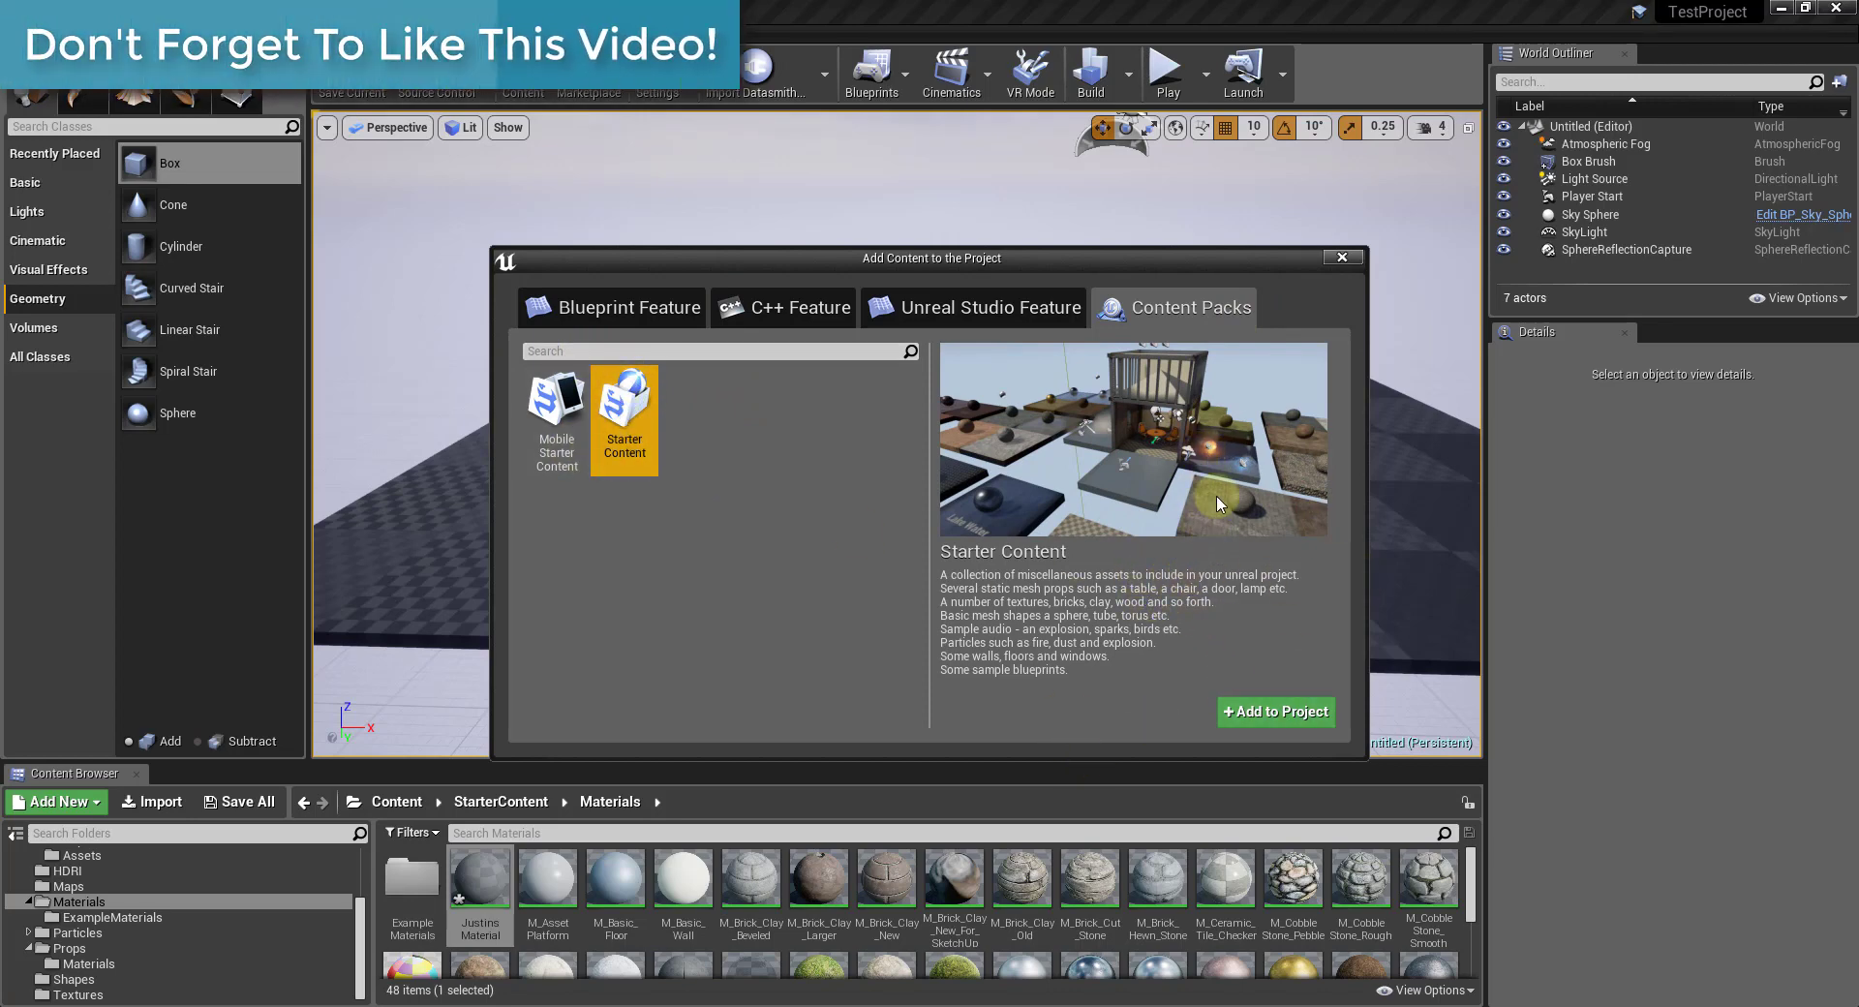
pyautogui.click(1342, 257)
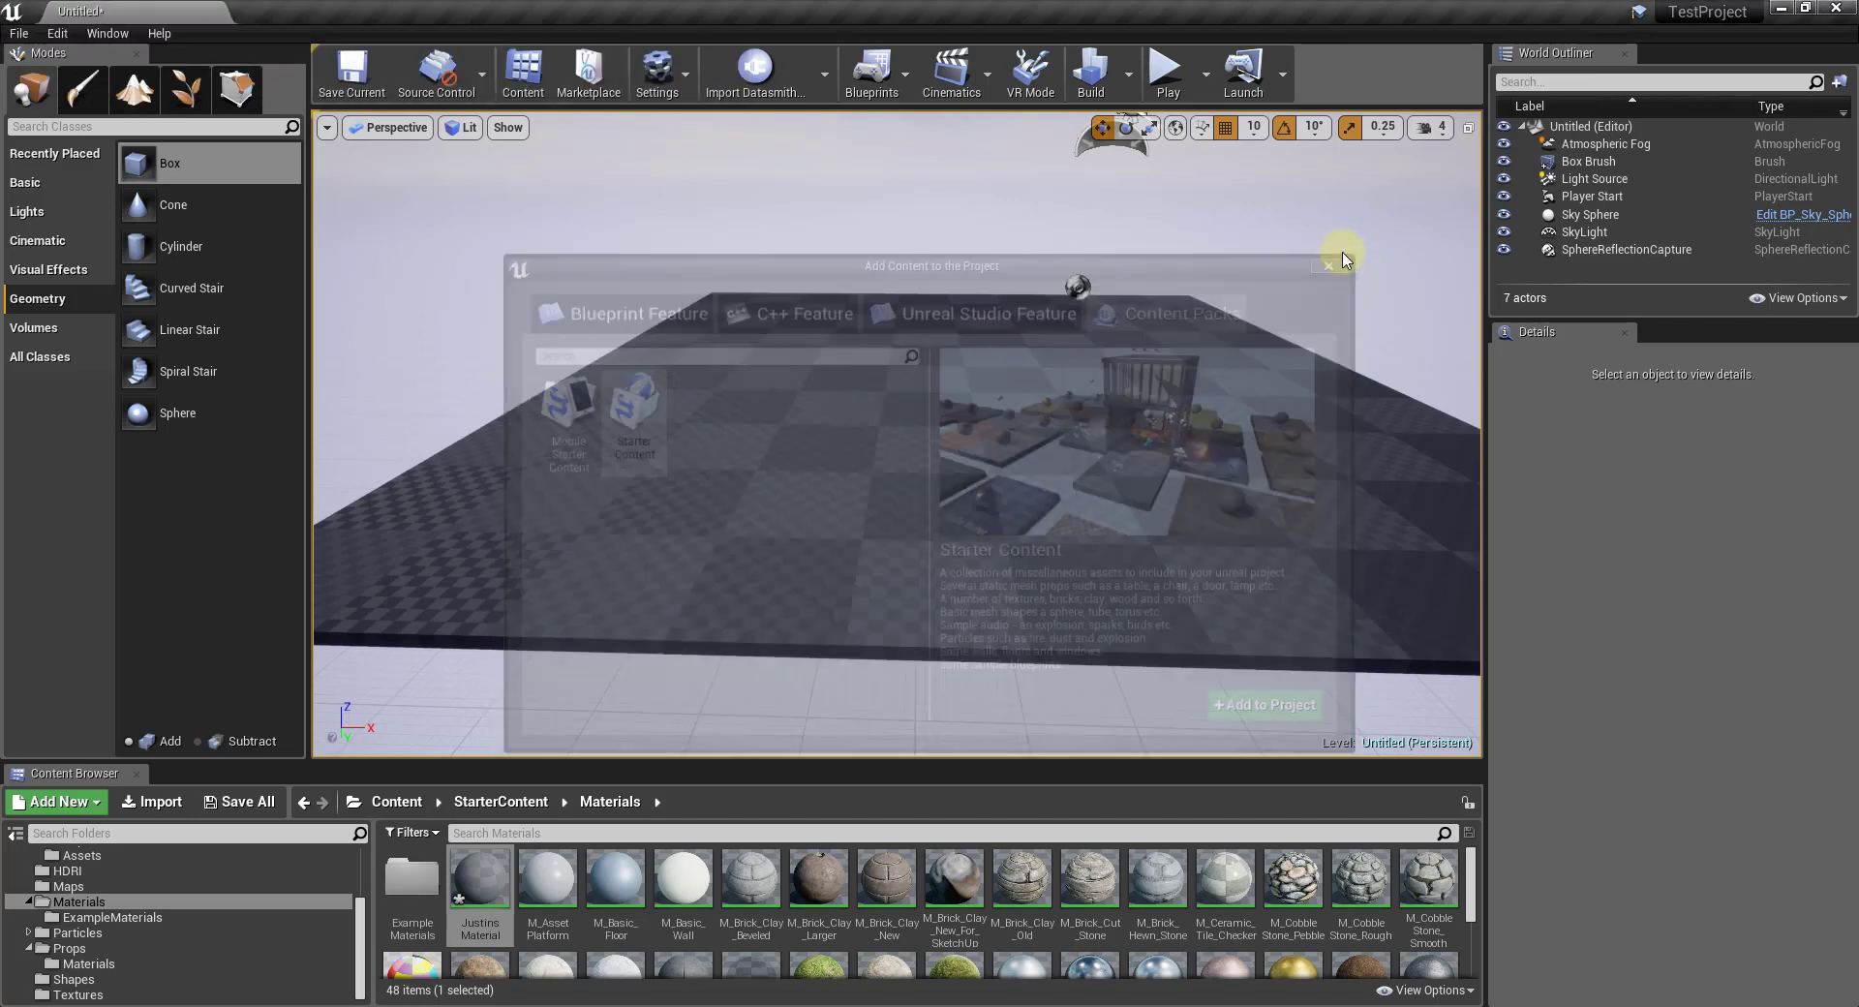
# Step: Place SM_MatPreviewMesh_02 from the StarterContent Props folder on the checkered floor and view its logo side
pyautogui.click(83, 953)
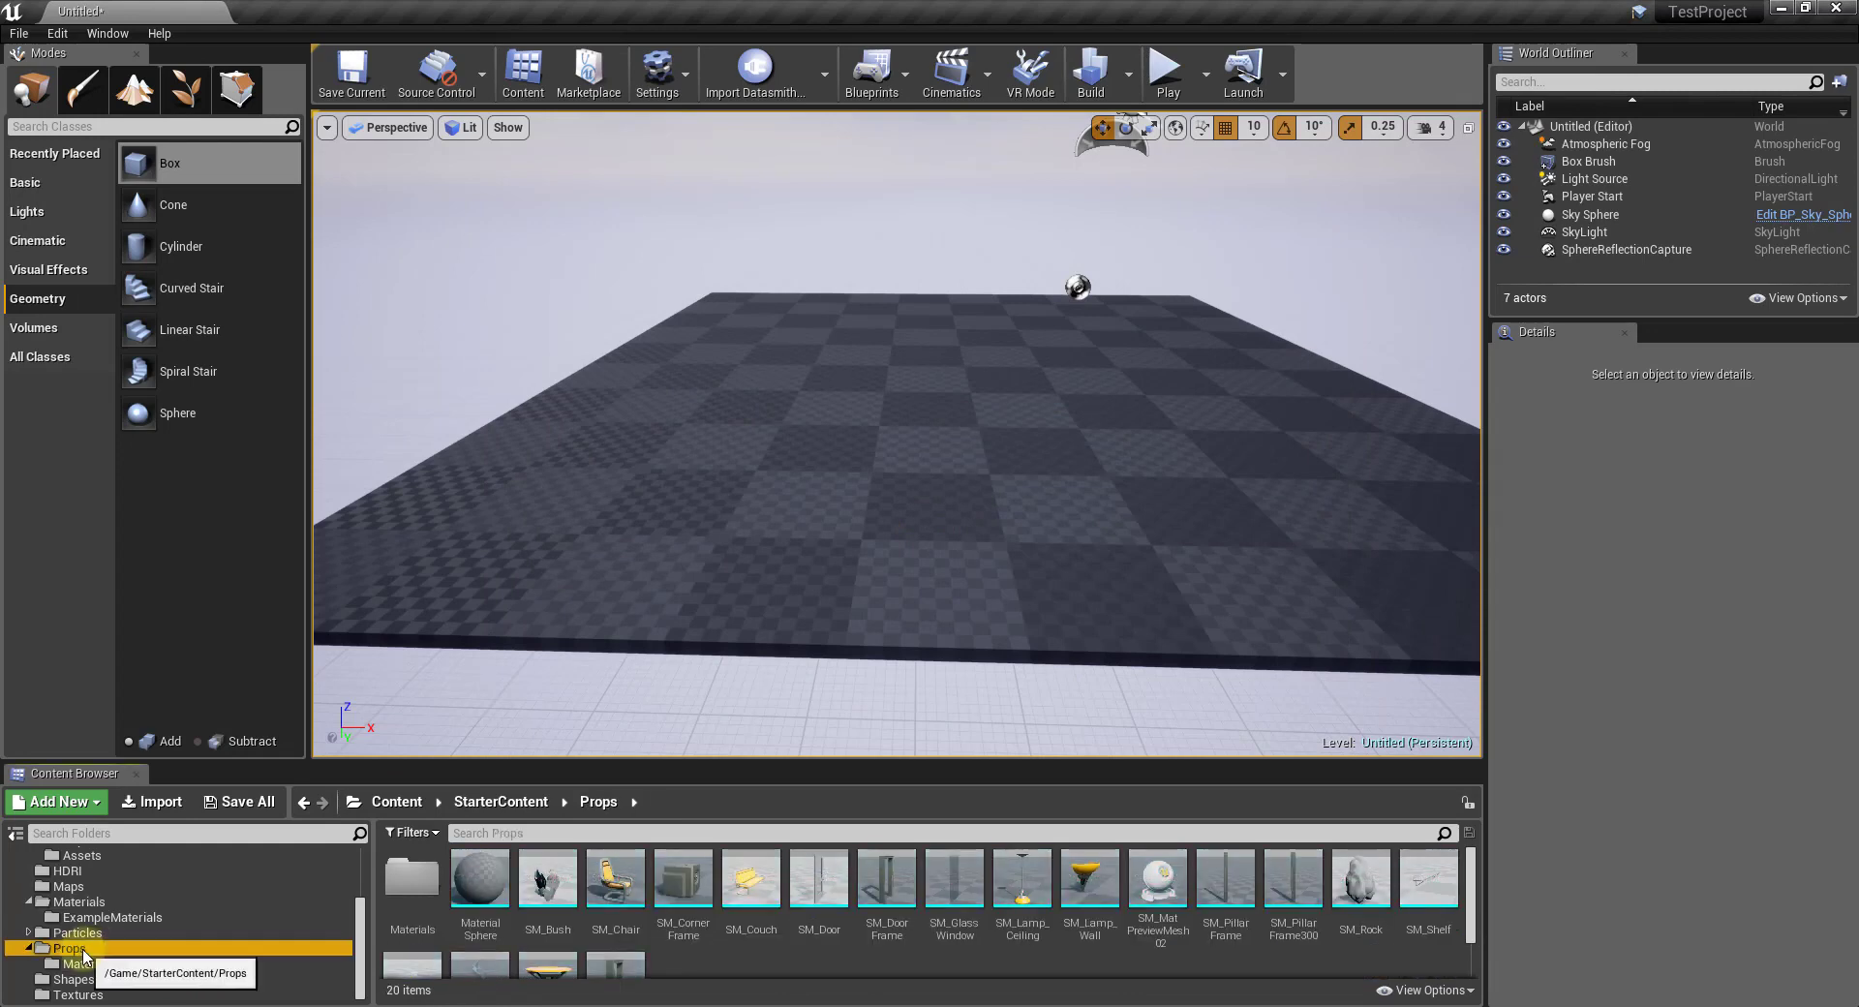
pyautogui.moveTo(1164, 886)
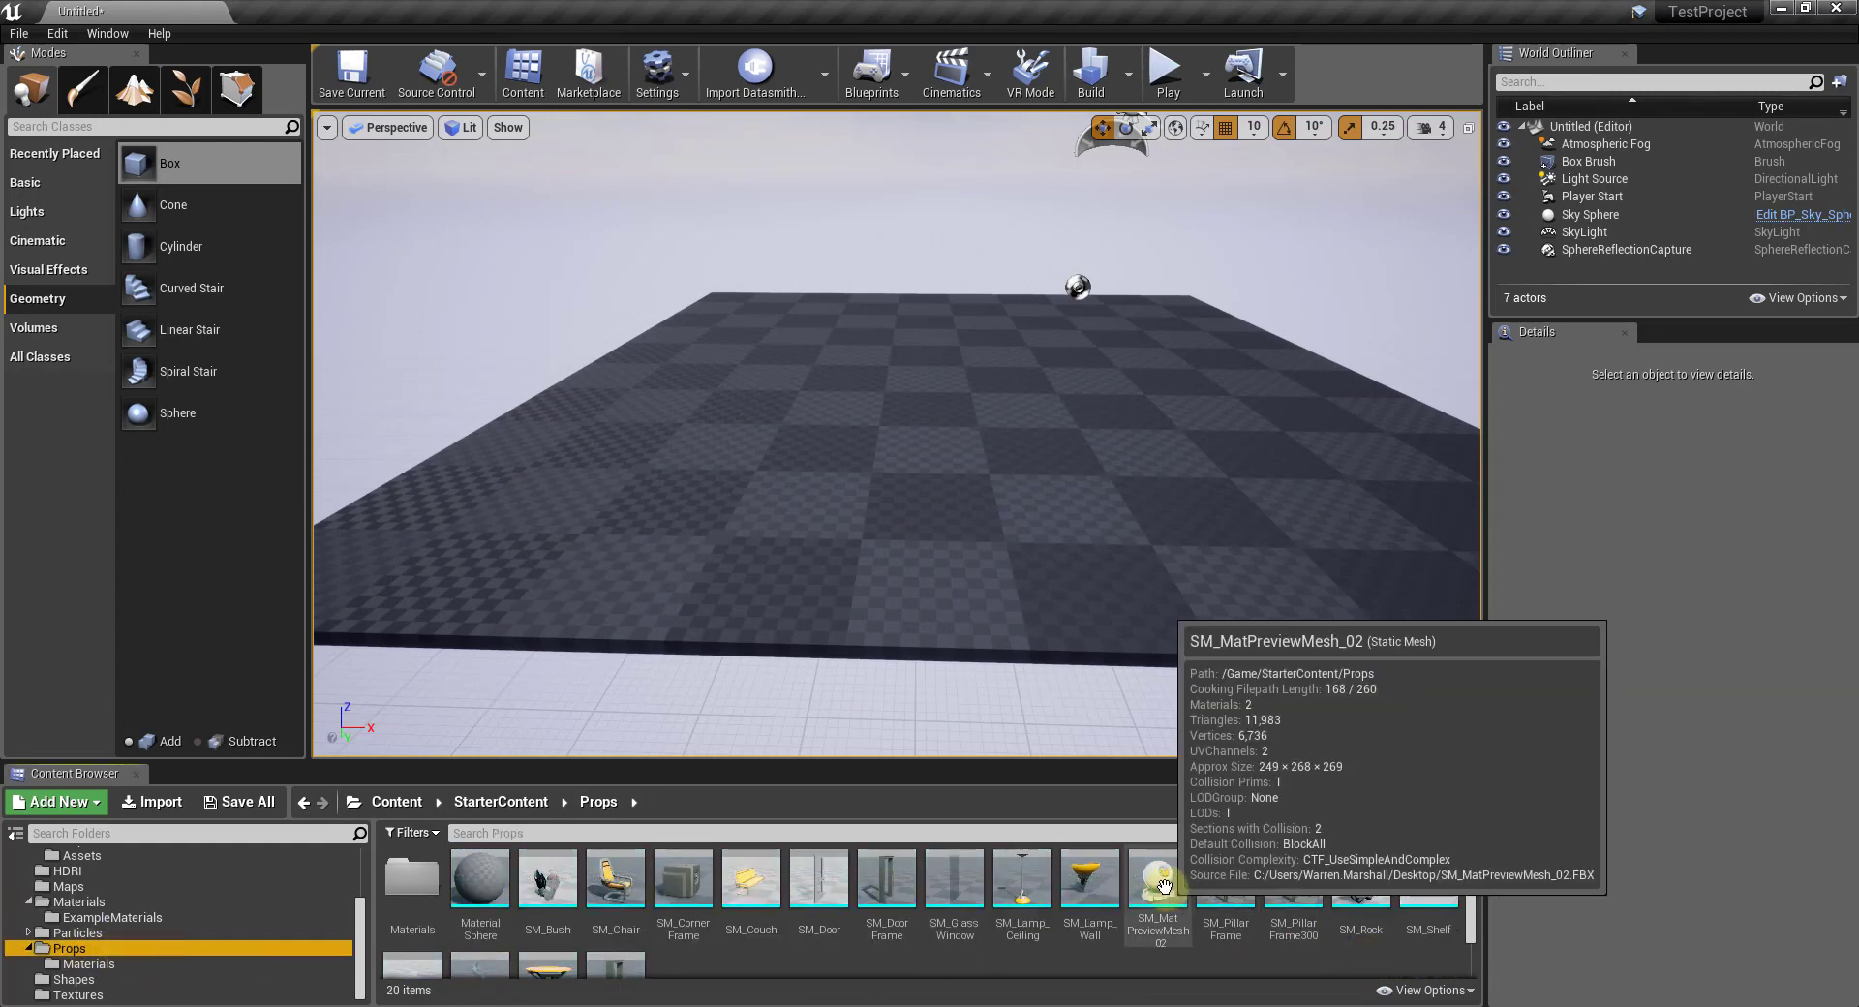
pyautogui.moveTo(1164, 886); pyautogui.dragTo(881, 464)
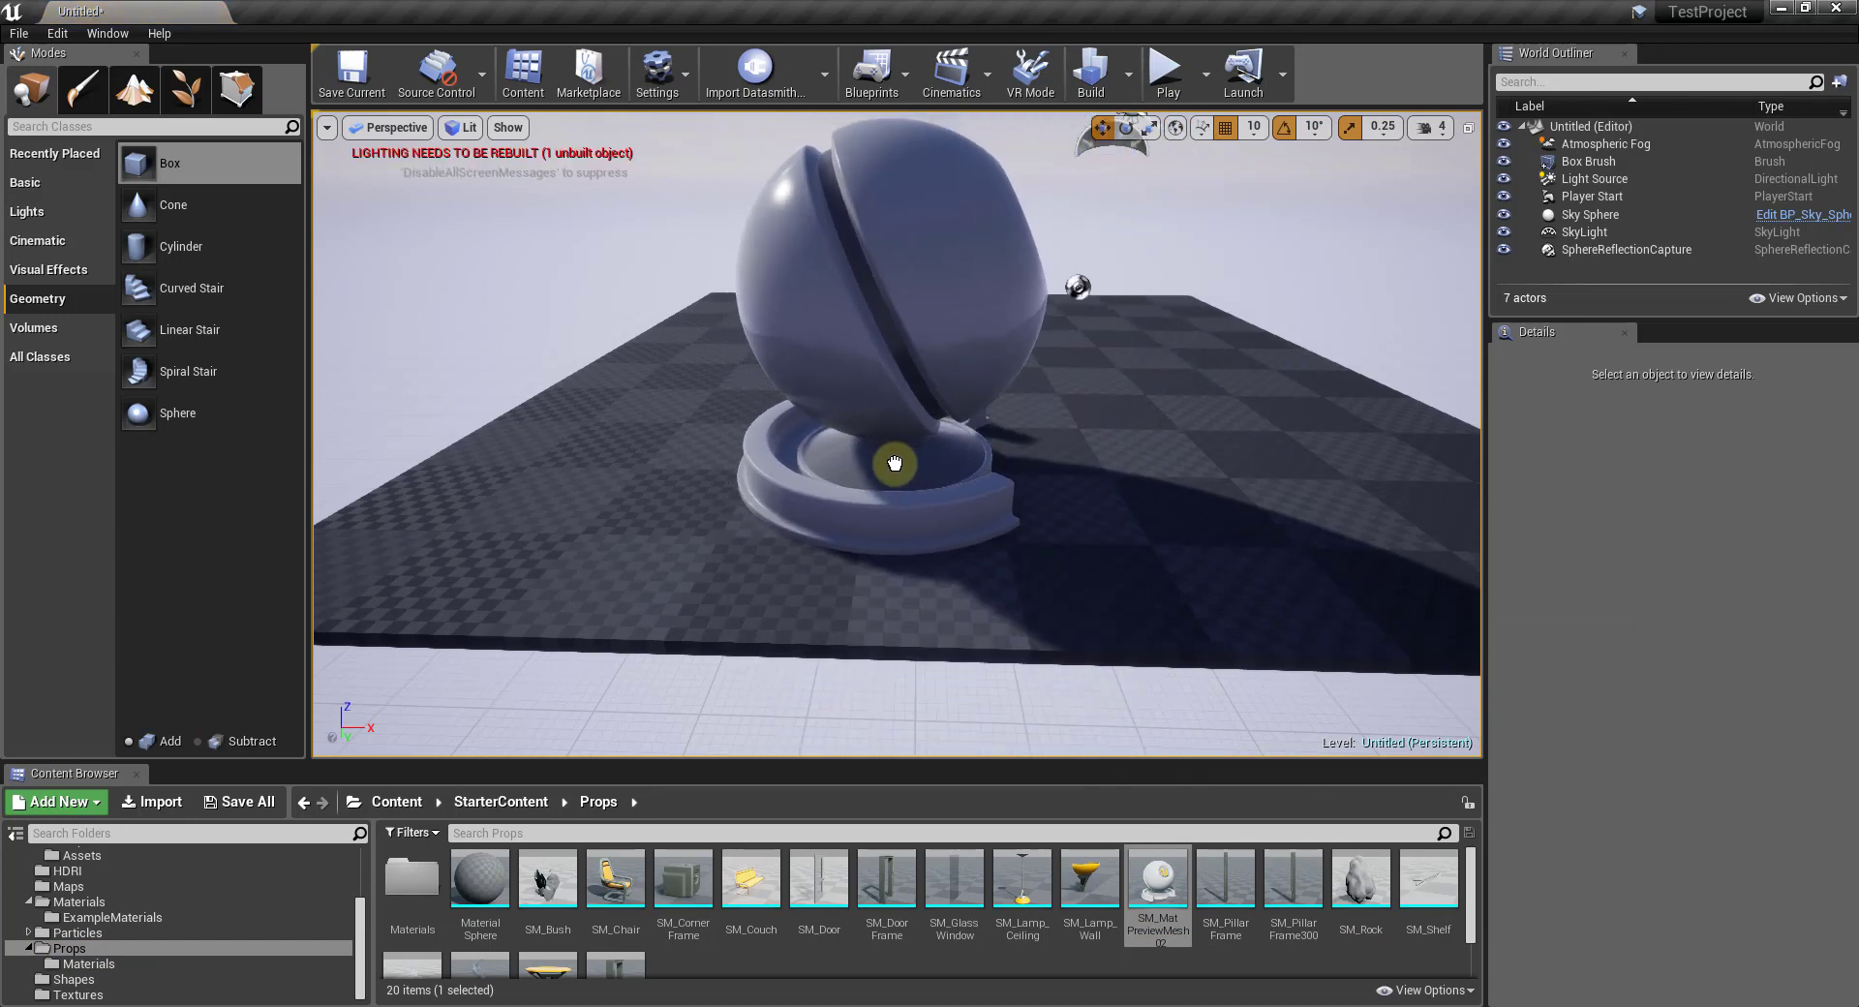
pyautogui.moveTo(1199, 497); pyautogui.dragTo(532, 421)
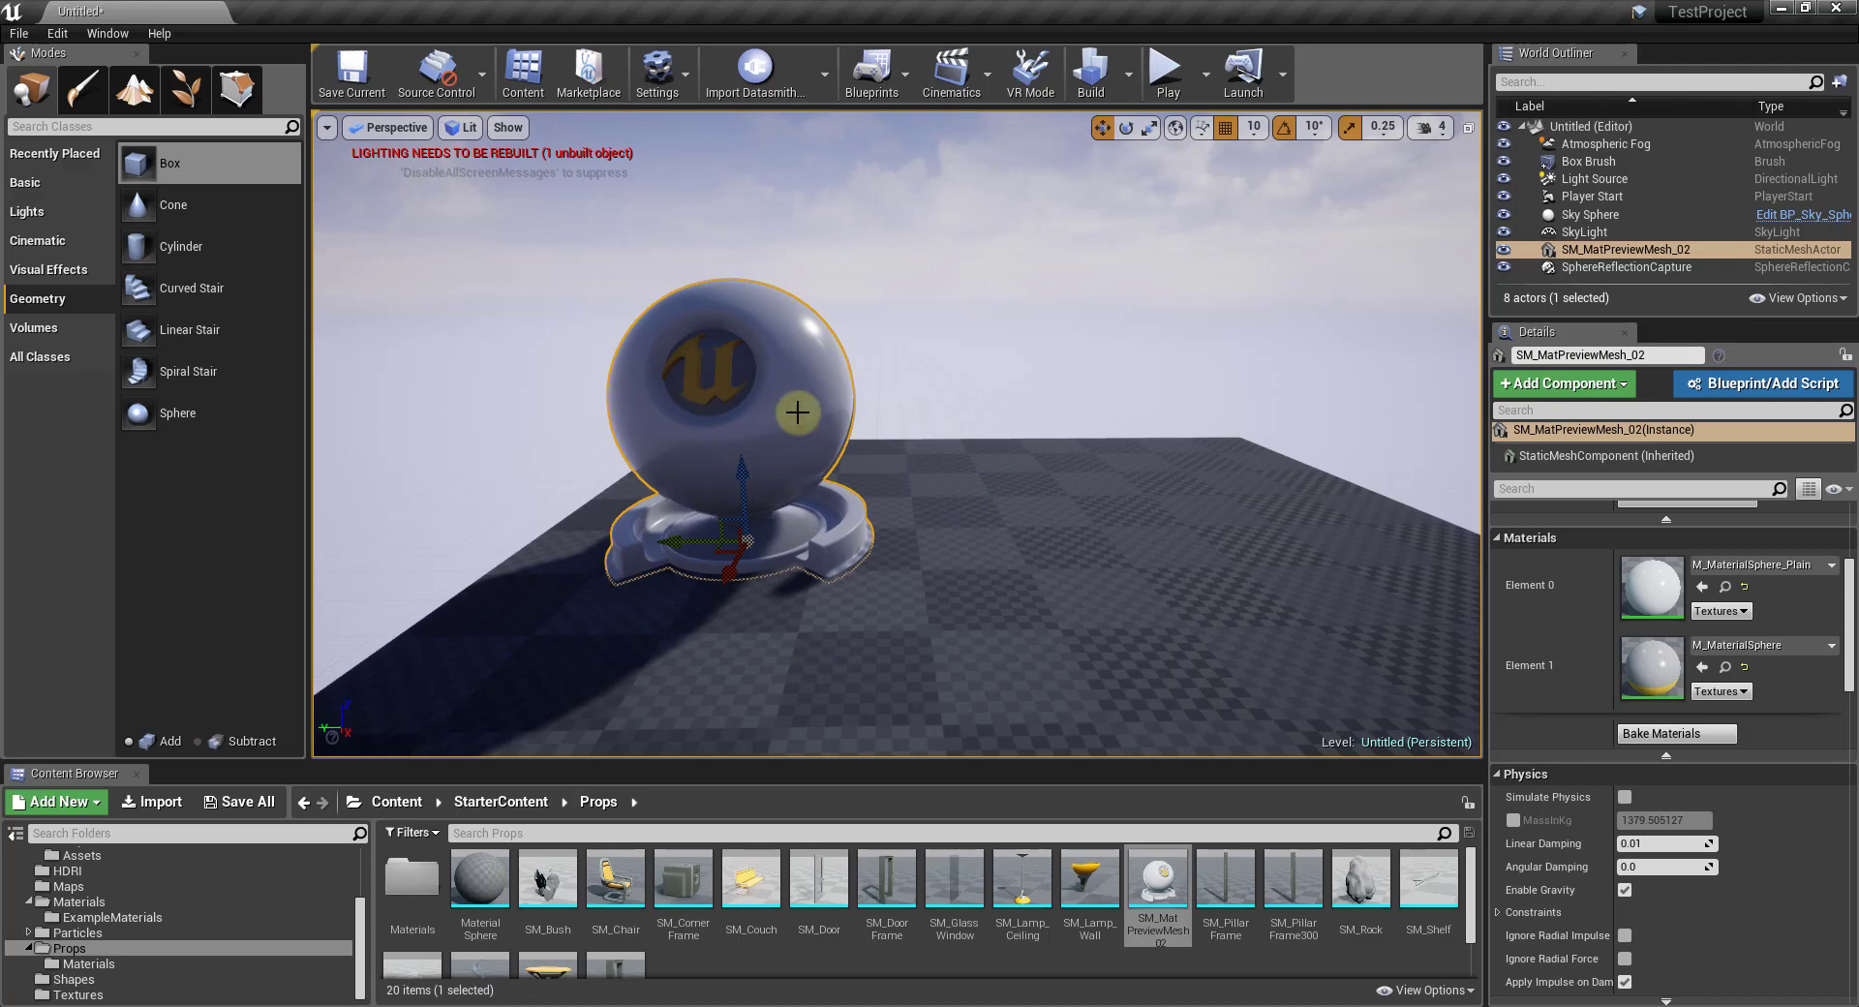
pyautogui.moveTo(946, 471); pyautogui.dragTo(950, 473, button='right')
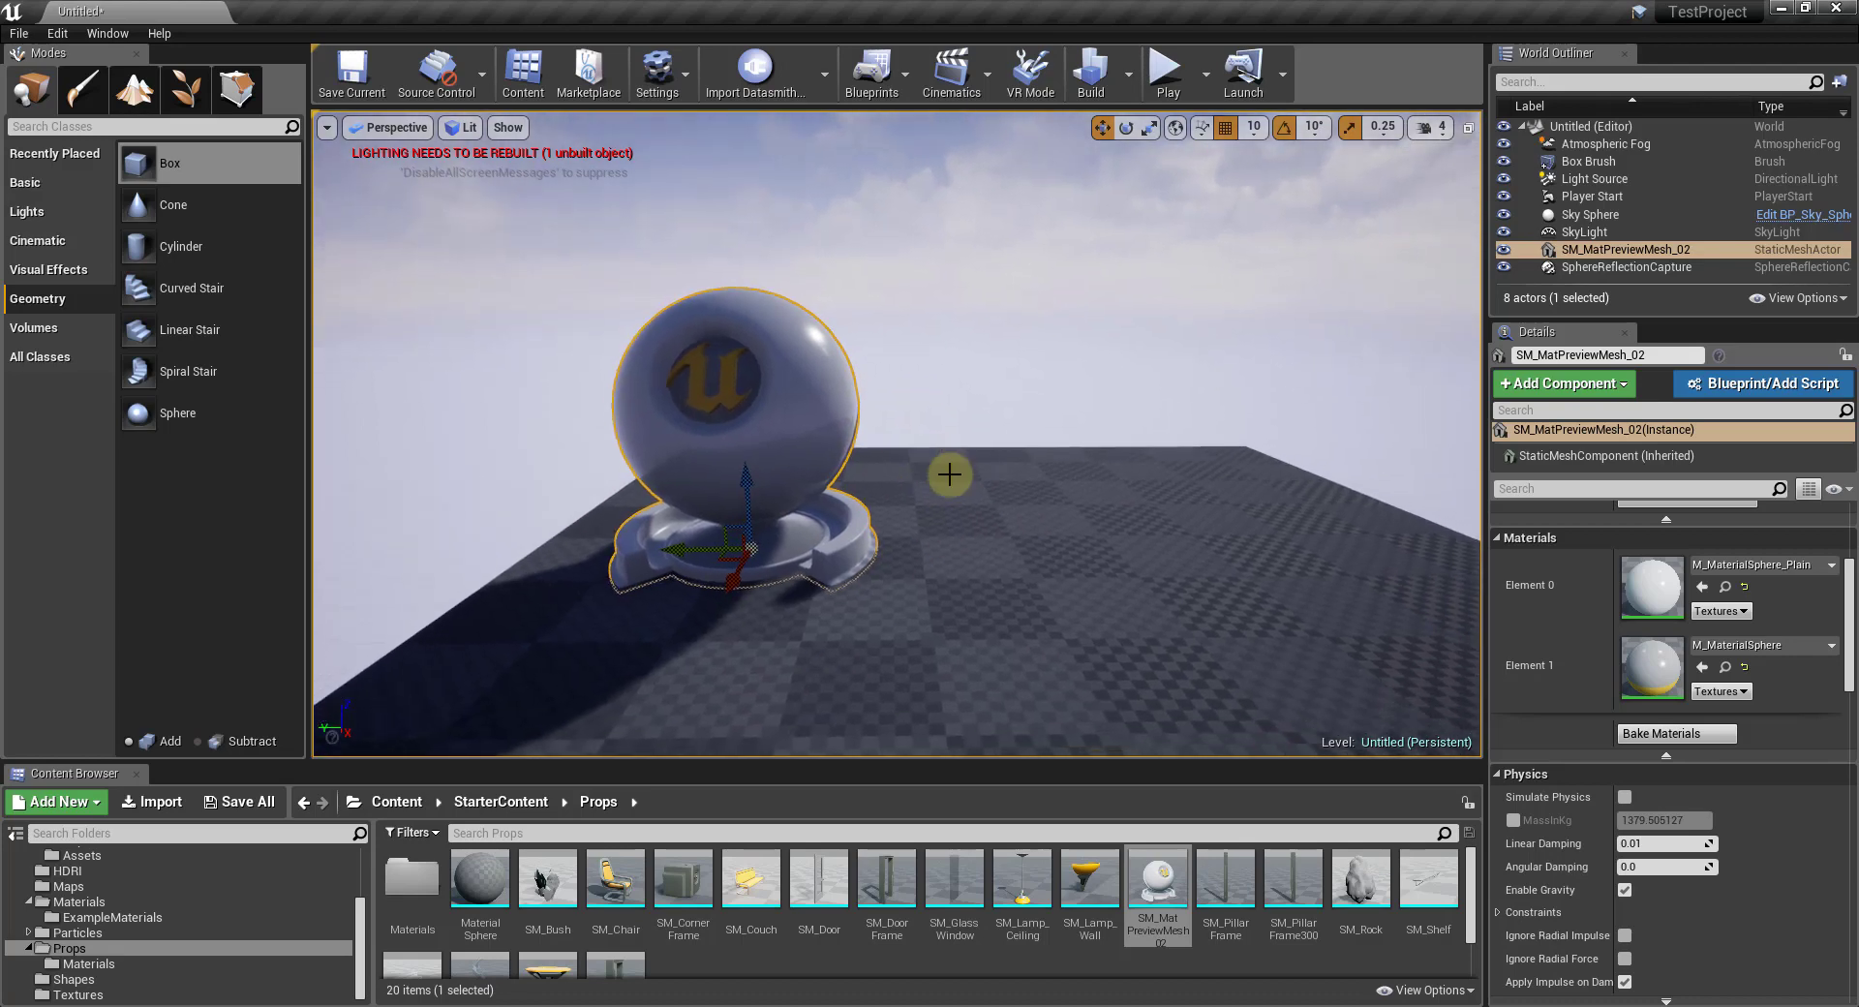
# Step: Apply the M_Brick_Clay_New material from the StarterContent Materials folder to the preview mesh's outer shell
pyautogui.moveTo(788, 432); pyautogui.dragTo(693, 407, button='right')
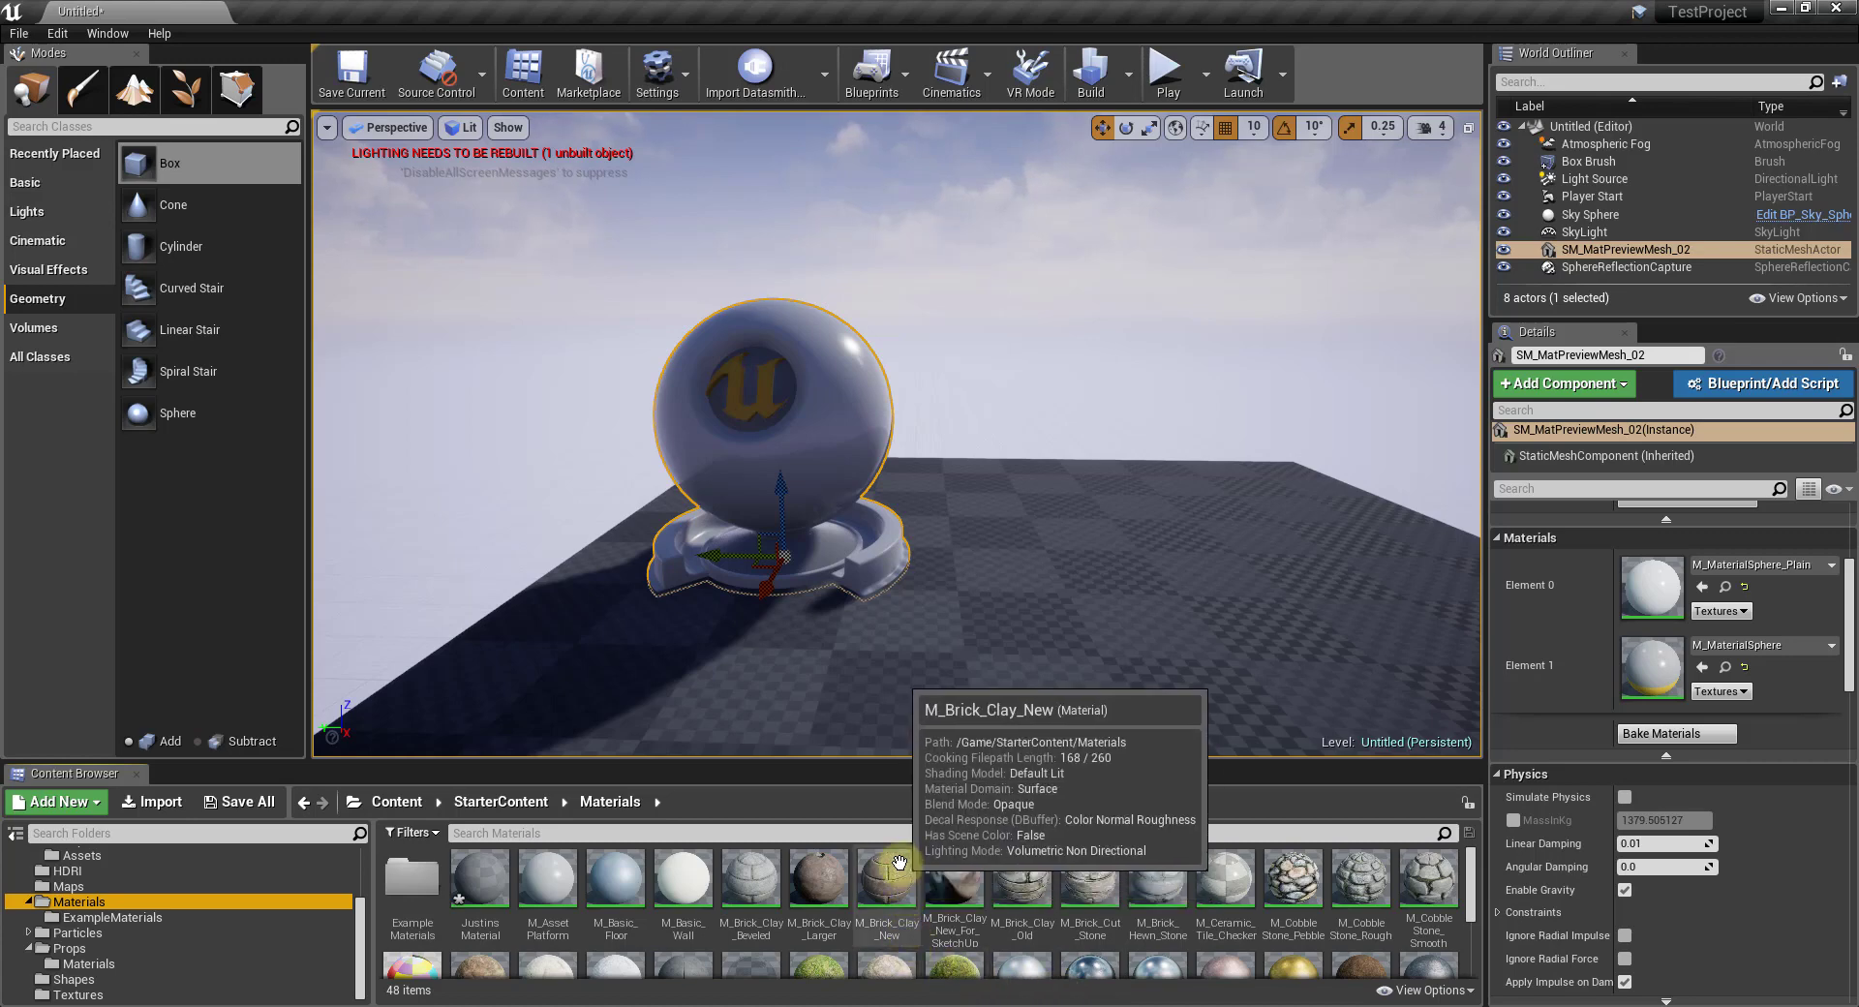
pyautogui.moveTo(939, 860); pyautogui.dragTo(759, 527)
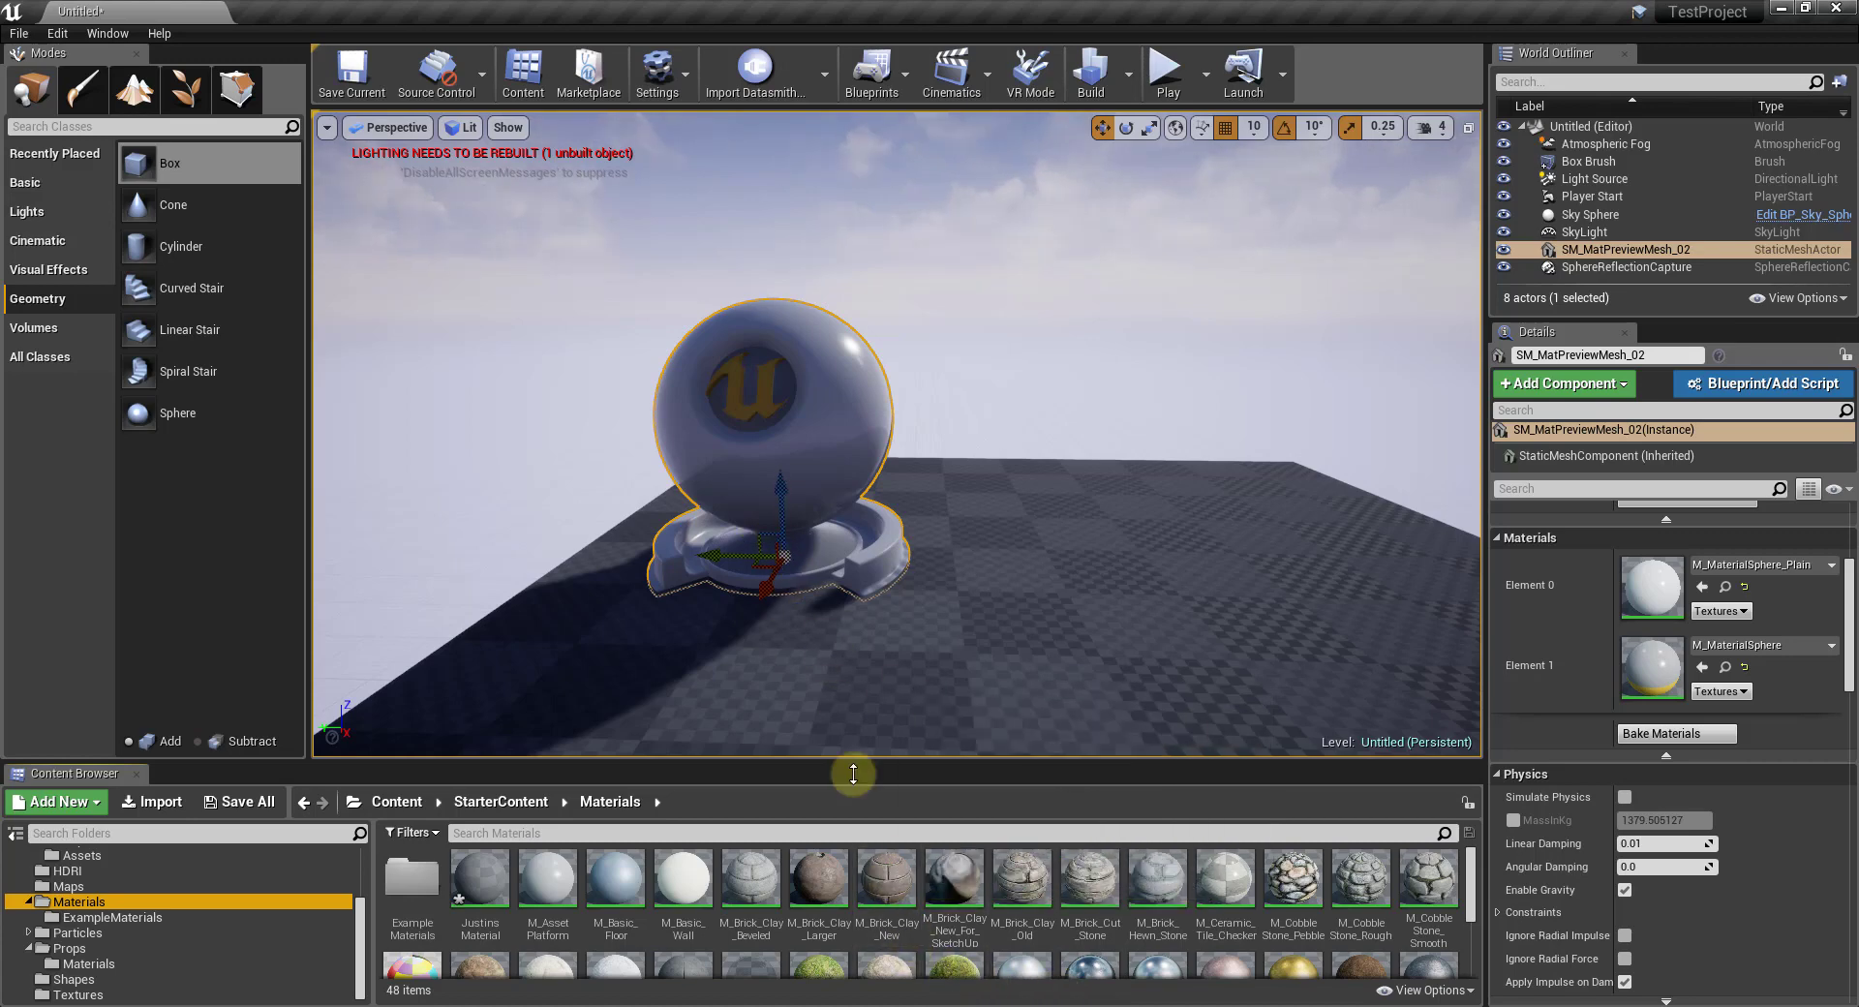
pyautogui.moveTo(884, 876); pyautogui.dragTo(819, 442)
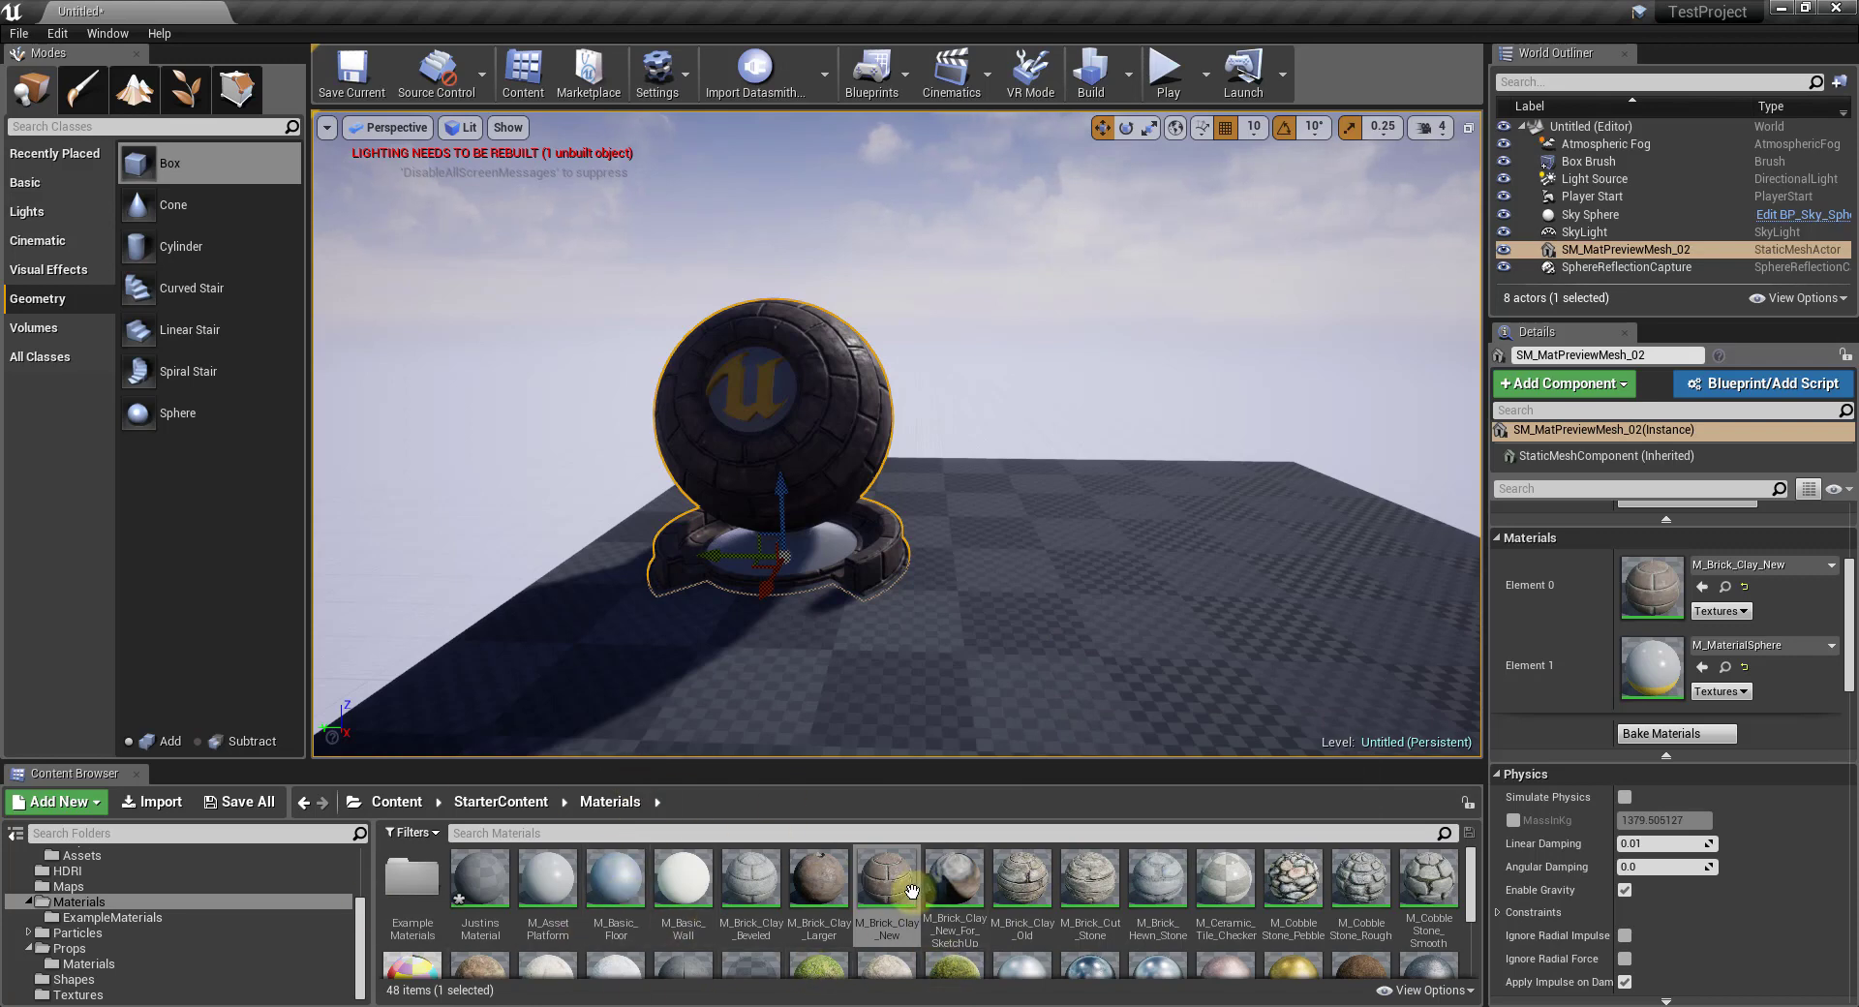
# Step: Apply the M_Ground_Moss material to the floor, keeping the preview mesh as the selected object
pyautogui.scroll(-1, 900, 910)
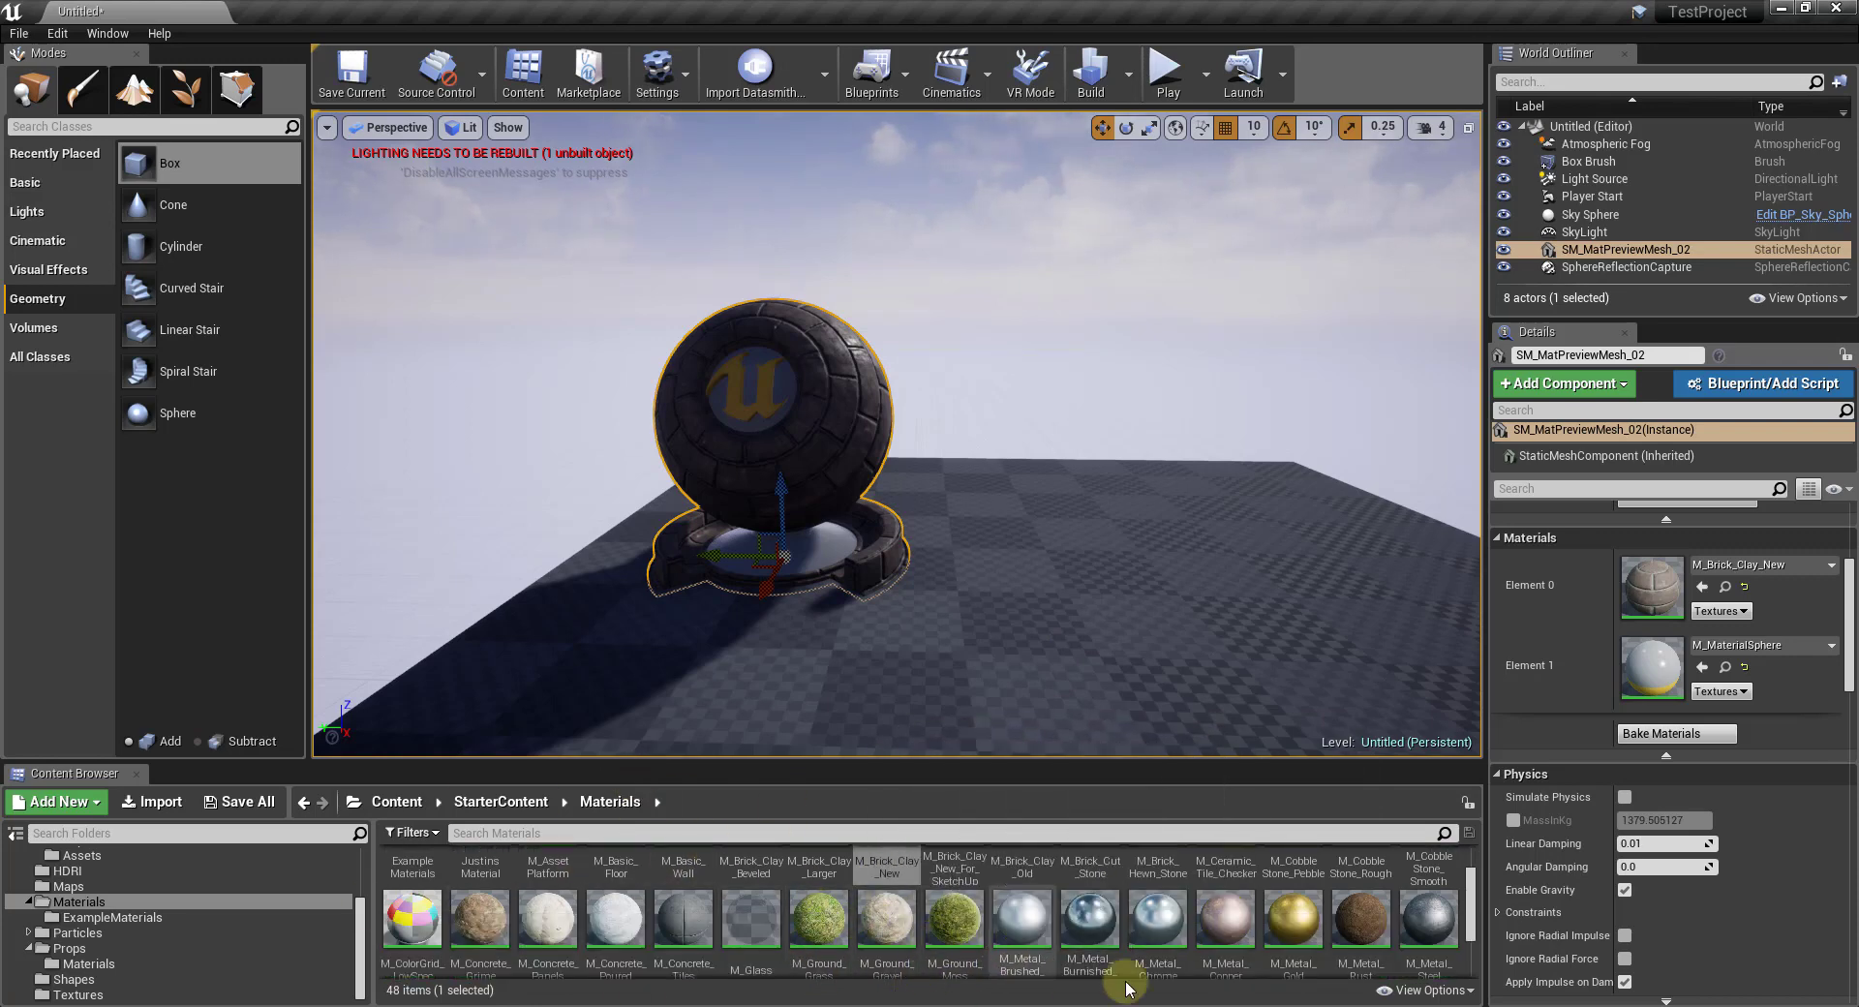
pyautogui.moveTo(959, 923); pyautogui.dragTo(1015, 648)
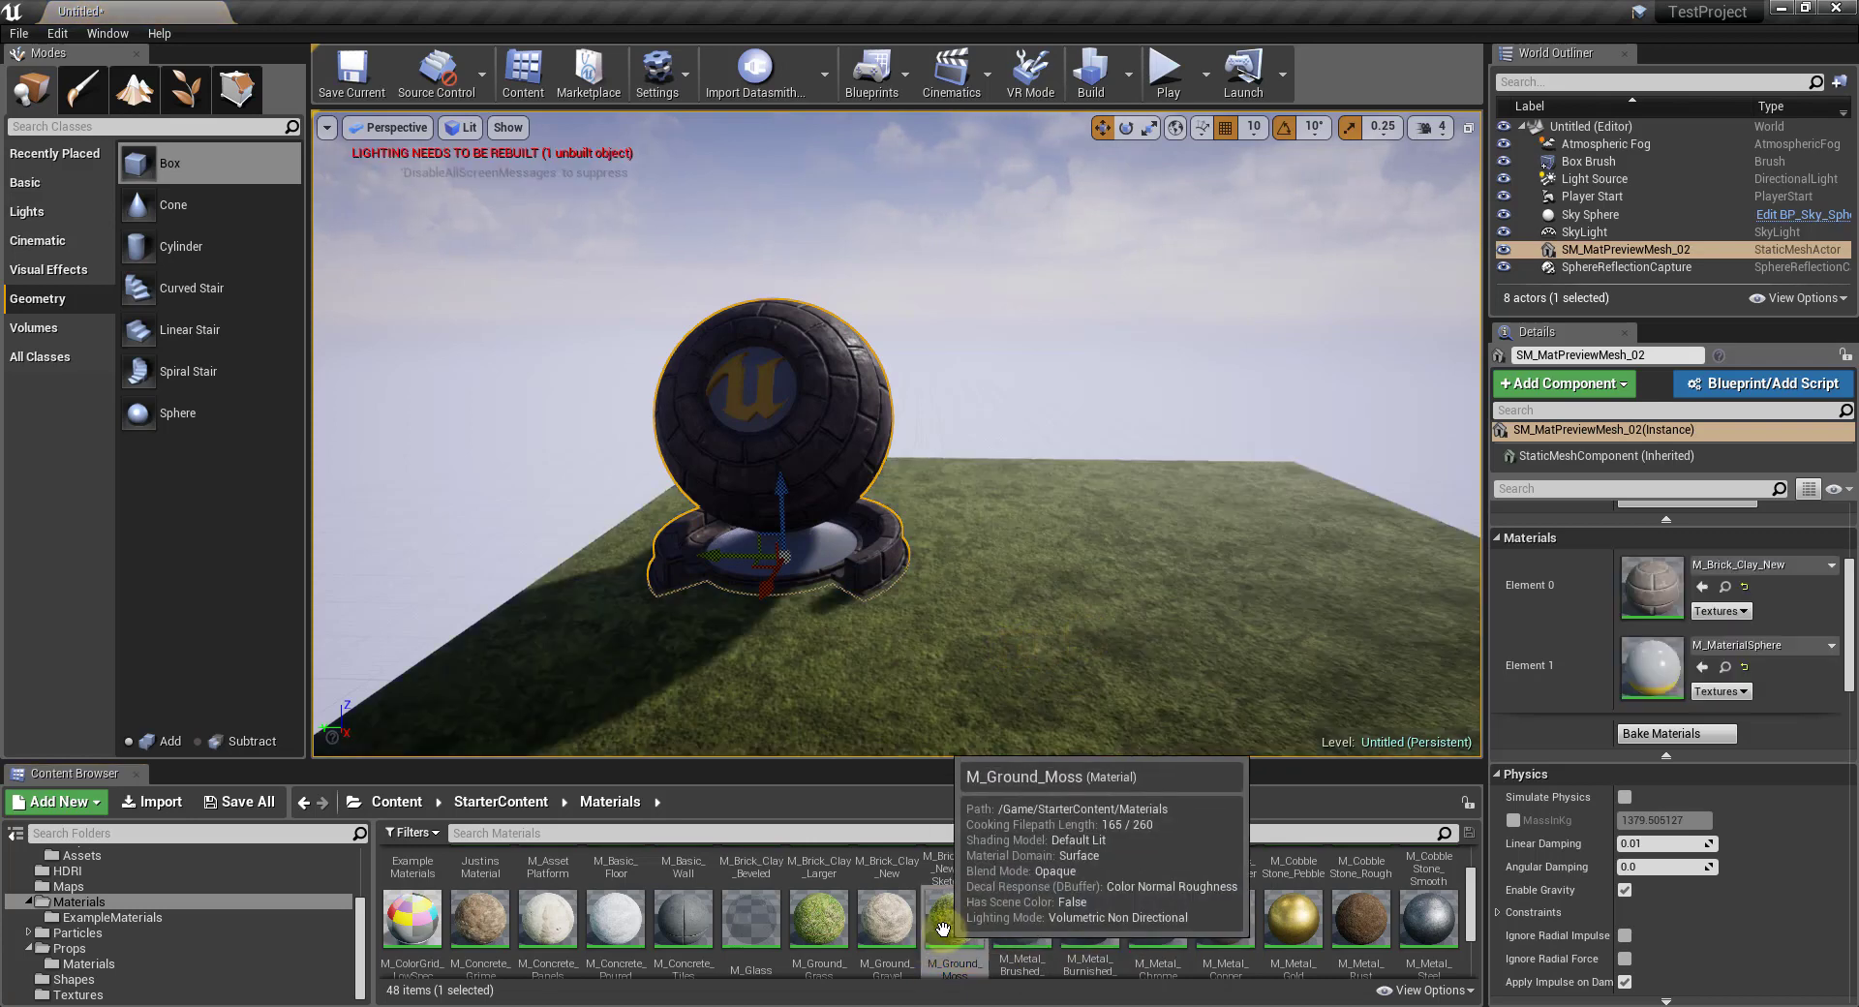
pyautogui.click(990, 620)
pyautogui.hotkey('ctrl', 'z')
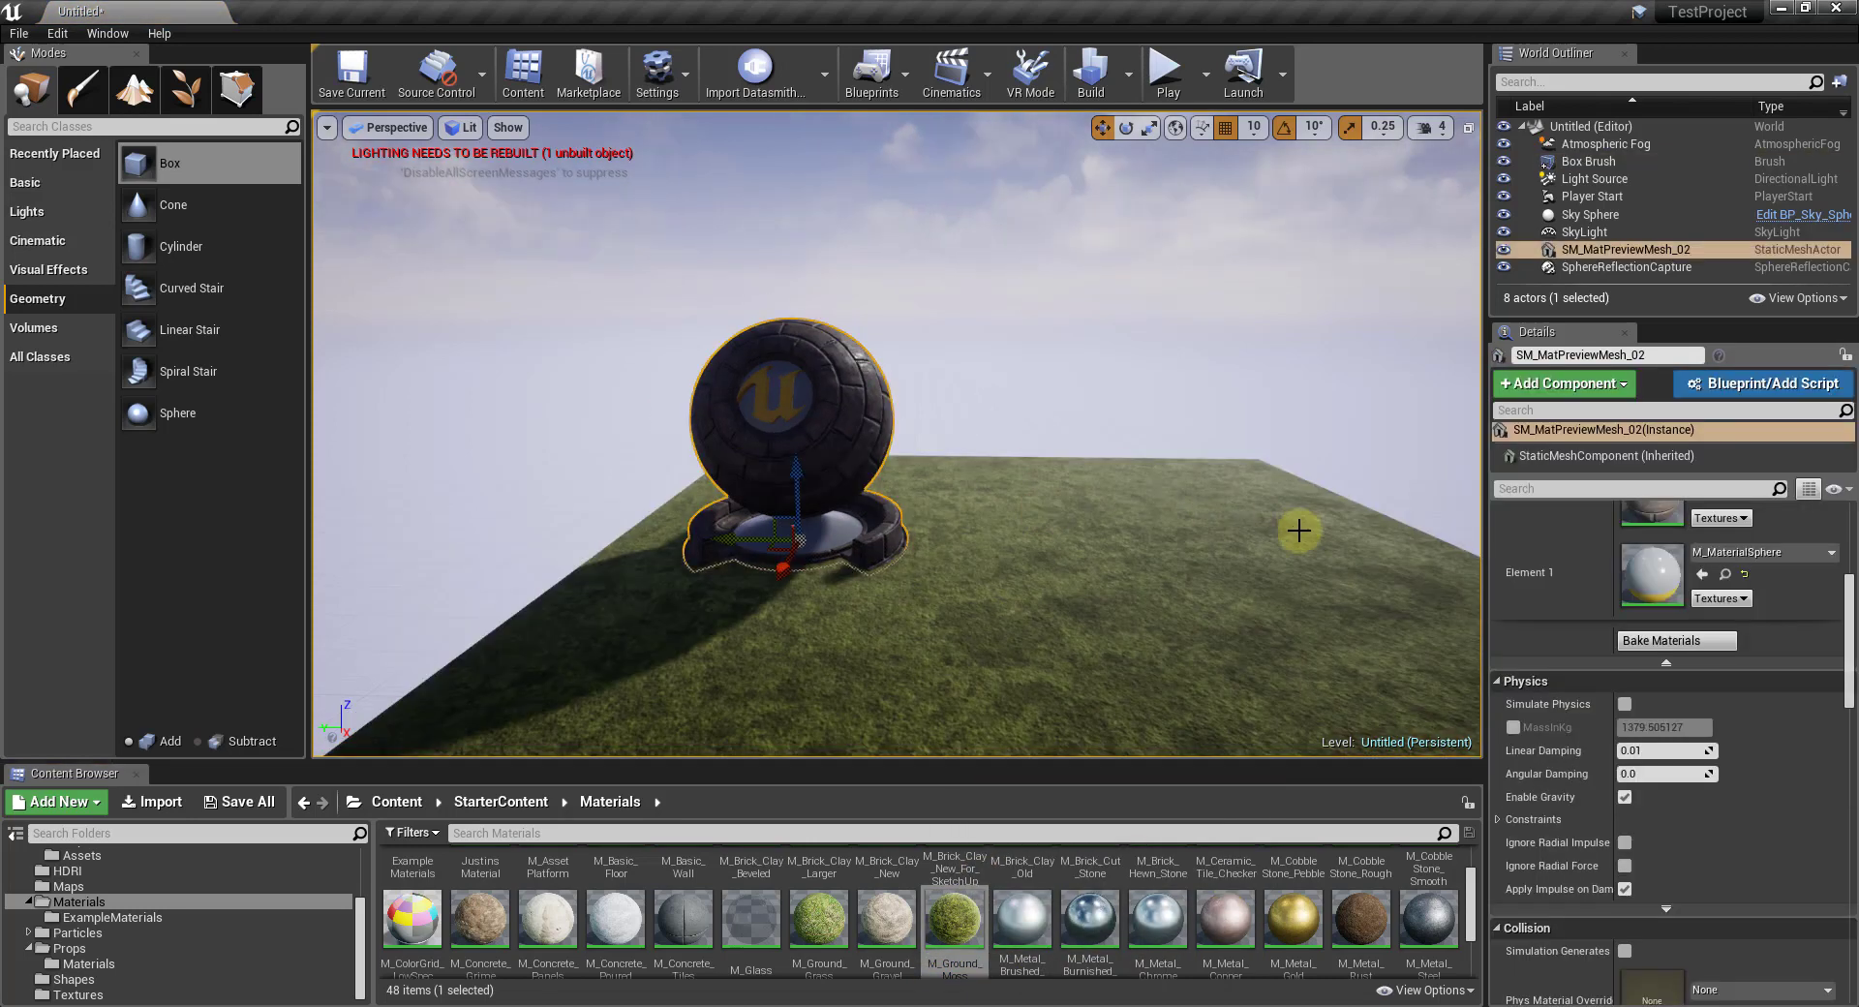
# Step: Try the M_Metal_Gold material on the preview mesh's Element 1 slot by its logo area, and undo the assignment
pyautogui.scroll(3, 1666, 557)
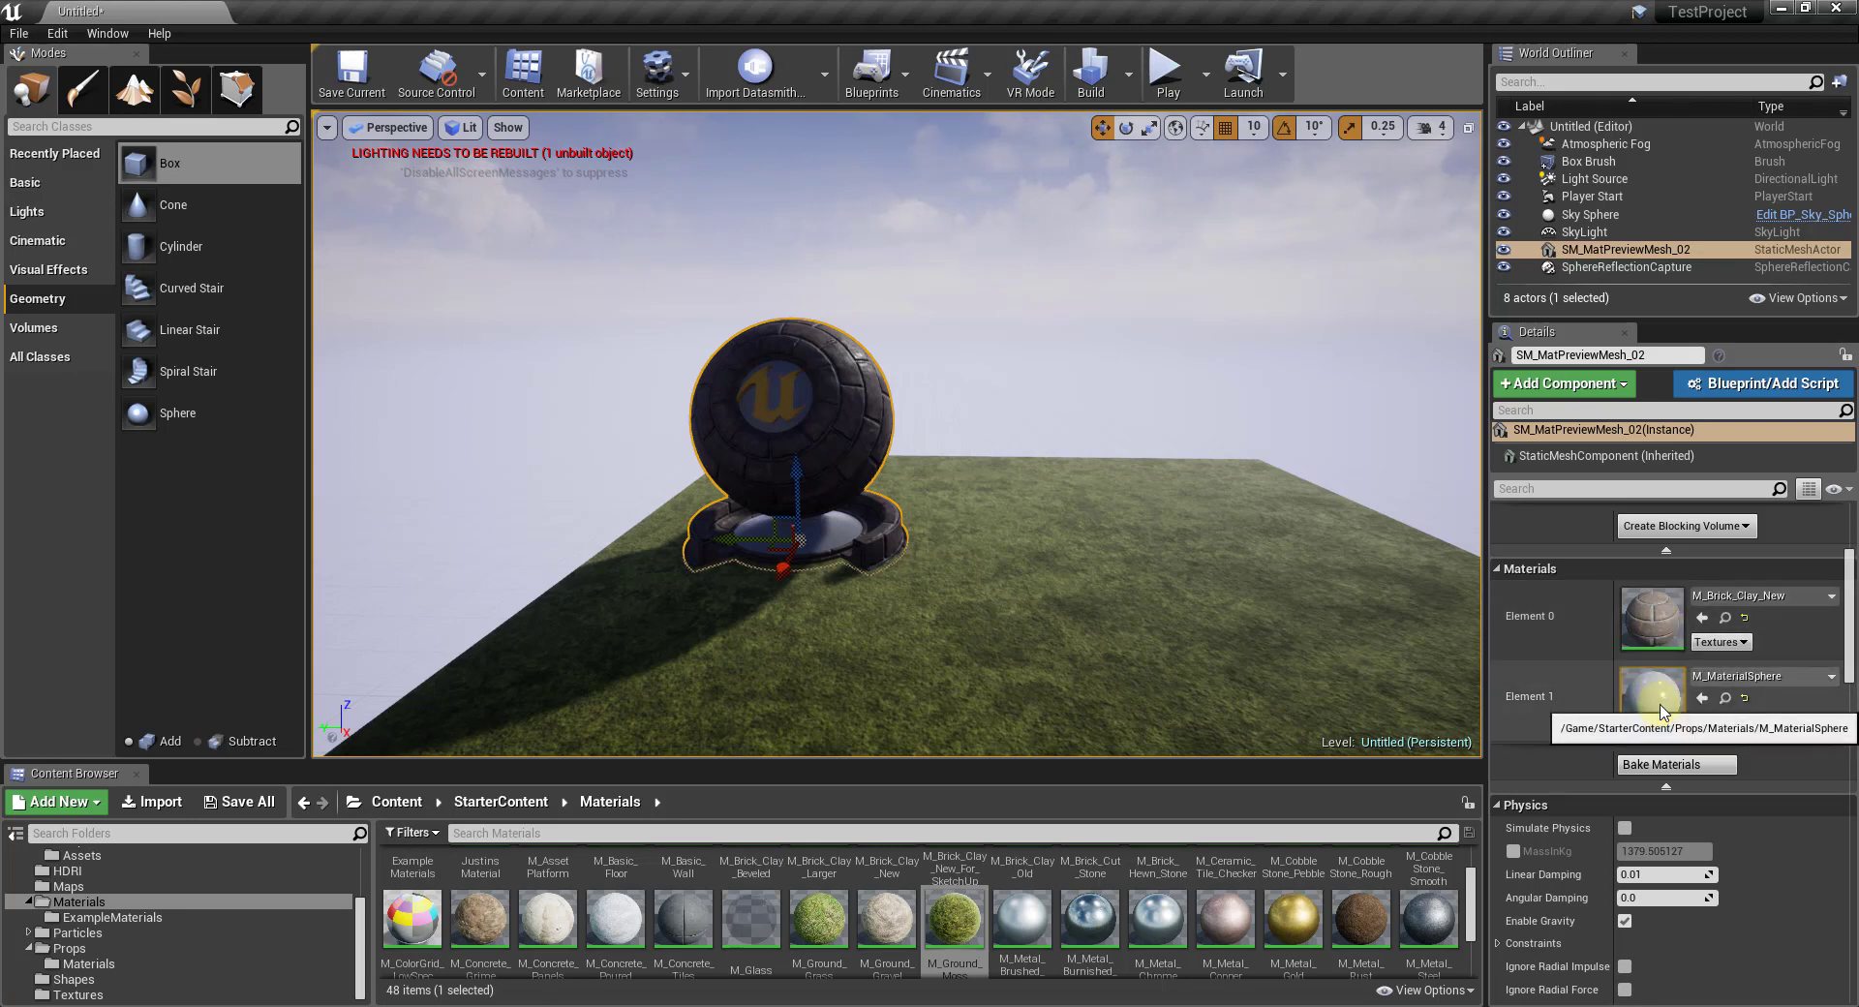
pyautogui.moveTo(1662, 711); pyautogui.dragTo(818, 334)
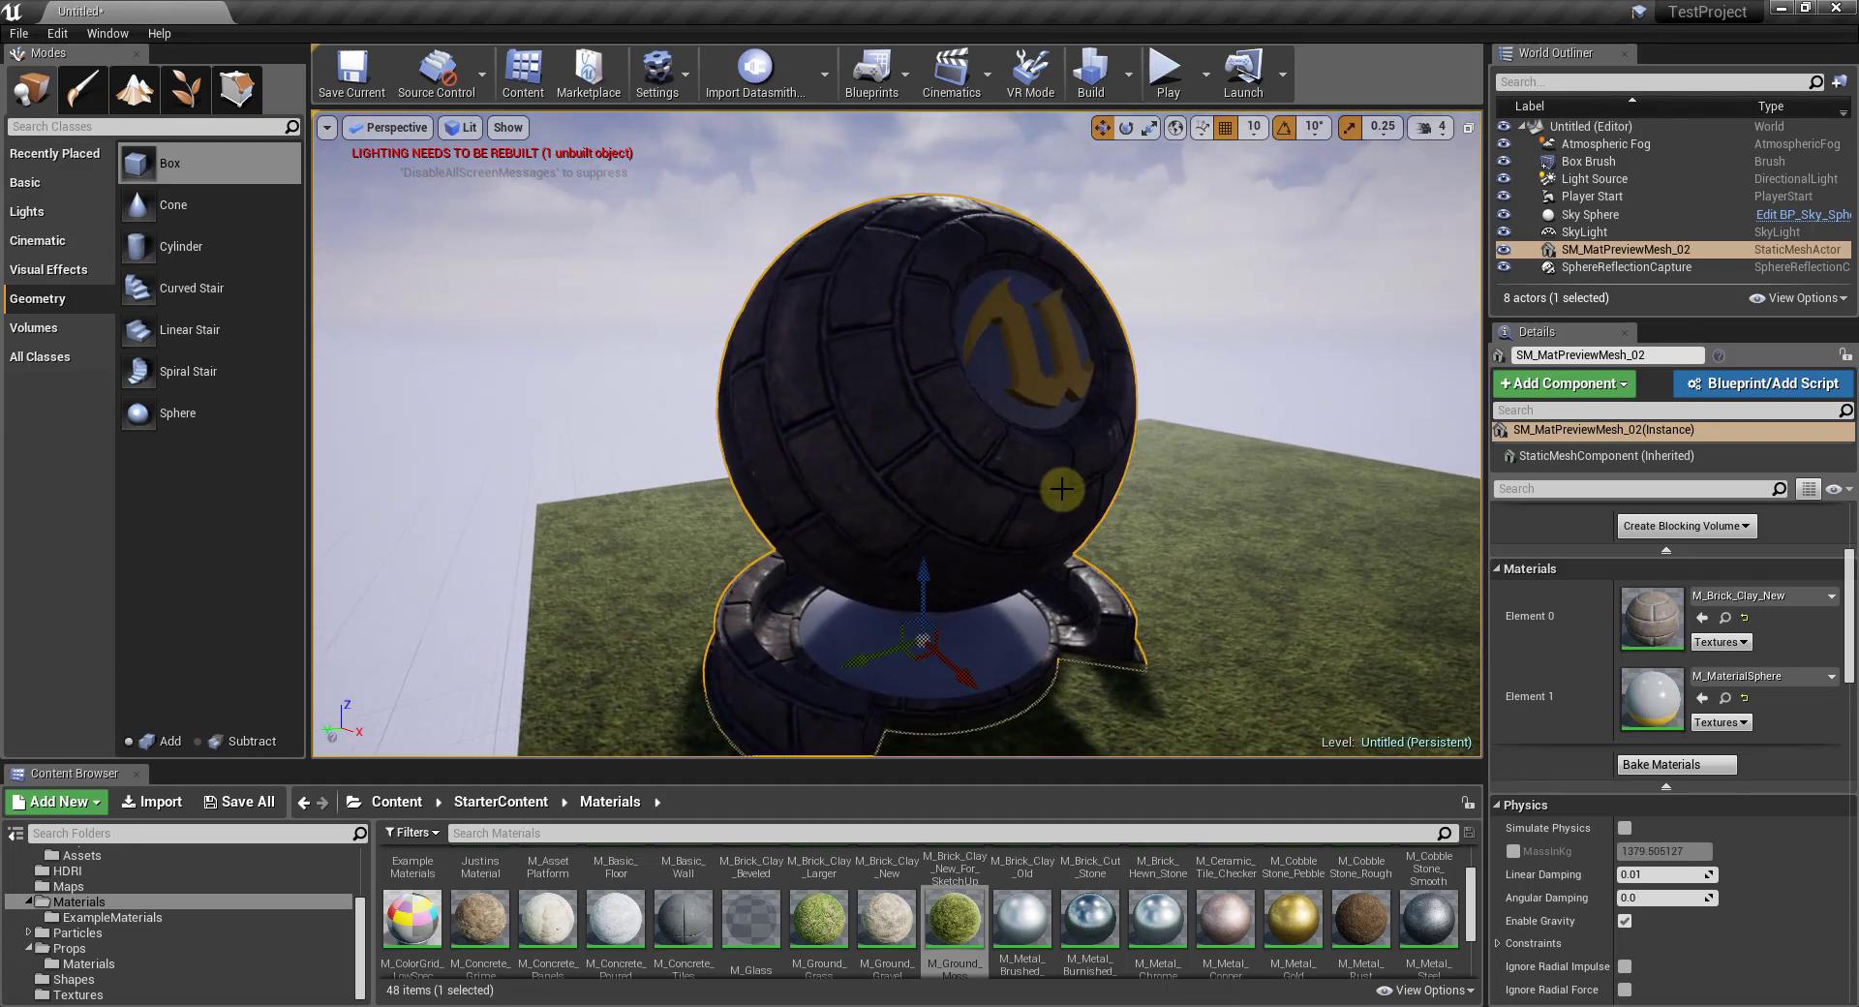
pyautogui.keyDown('alt'); pyautogui.moveTo(1061, 489); pyautogui.dragTo(1046, 479); pyautogui.keyUp('alt')
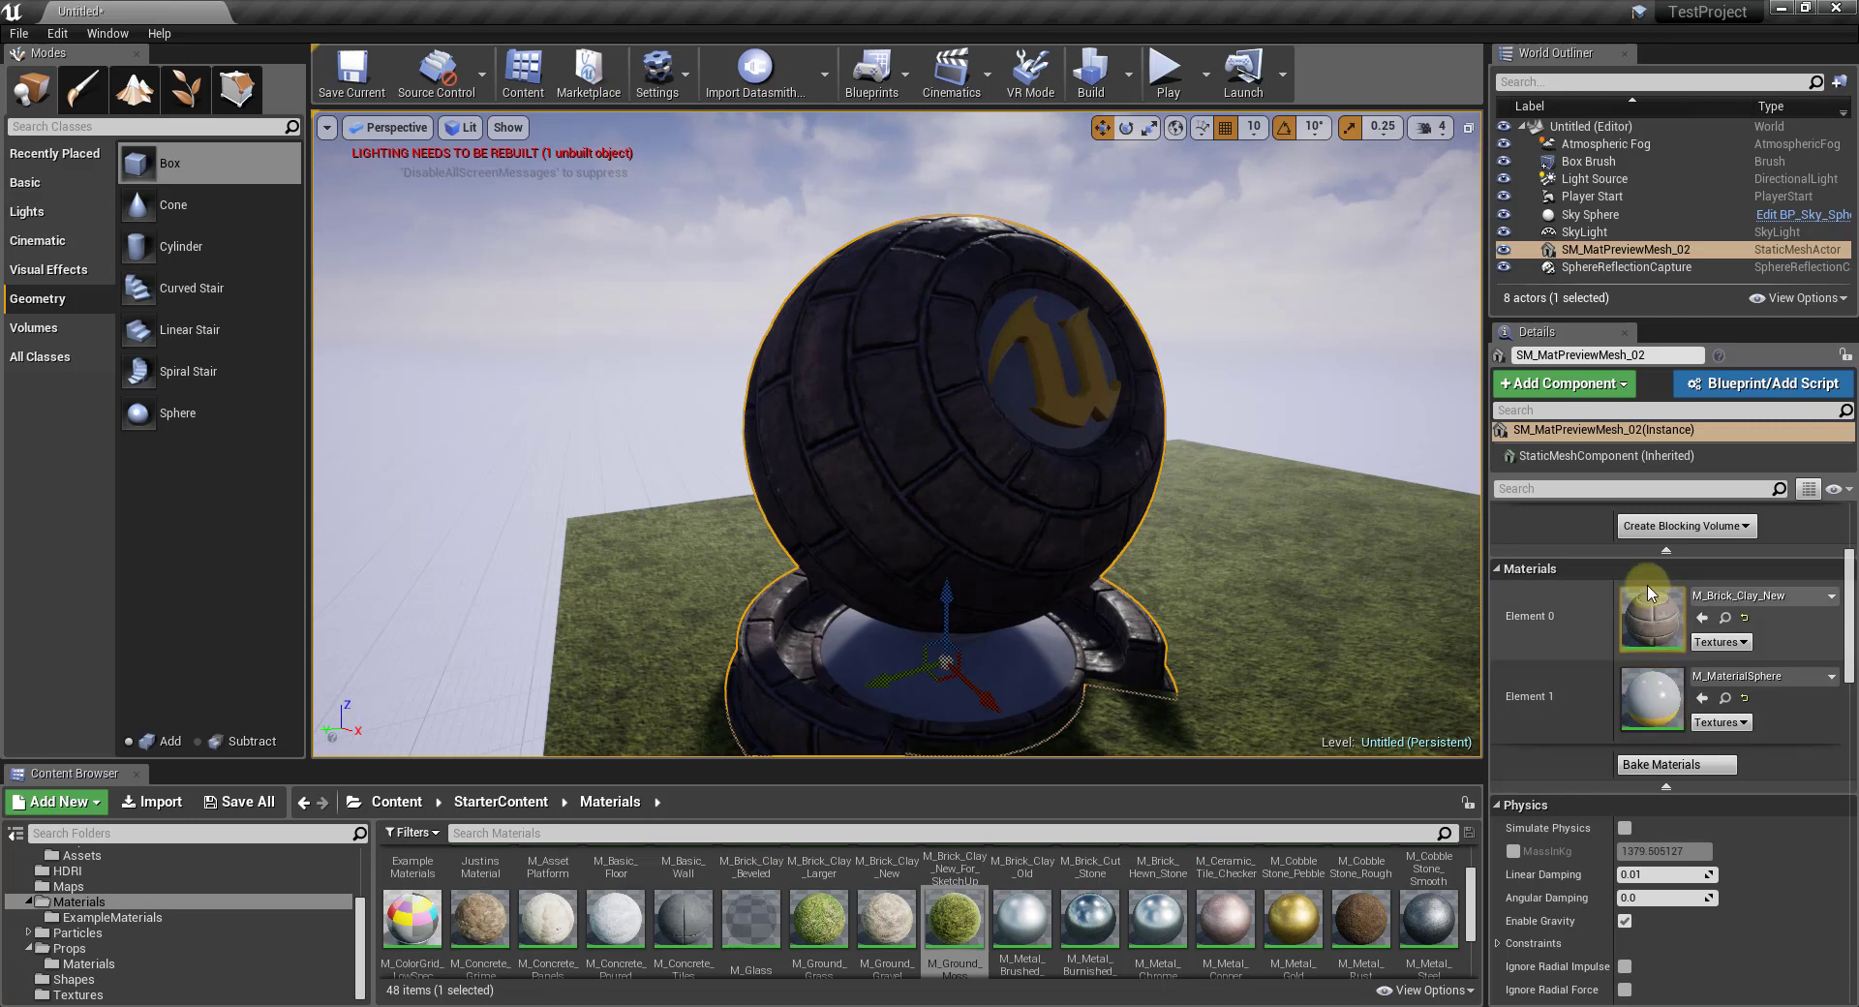
pyautogui.scroll(-1, 1259, 913)
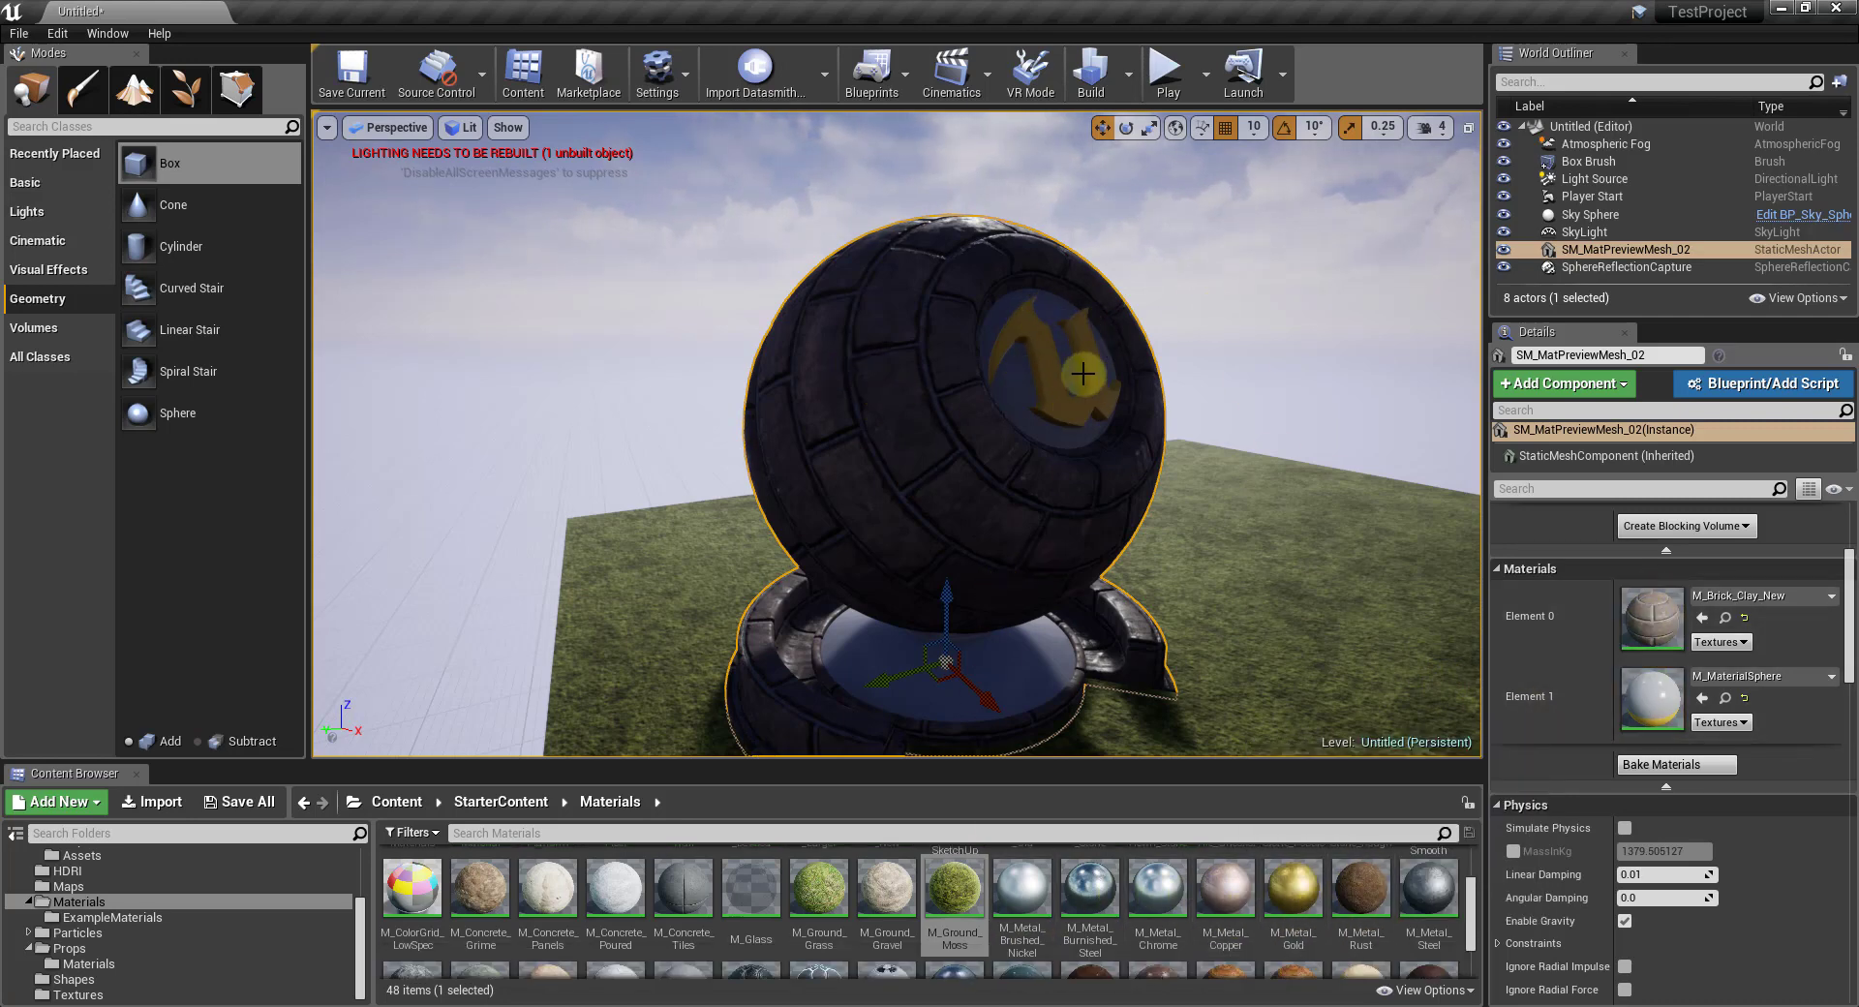
pyautogui.moveTo(1294, 886); pyautogui.dragTo(1047, 369)
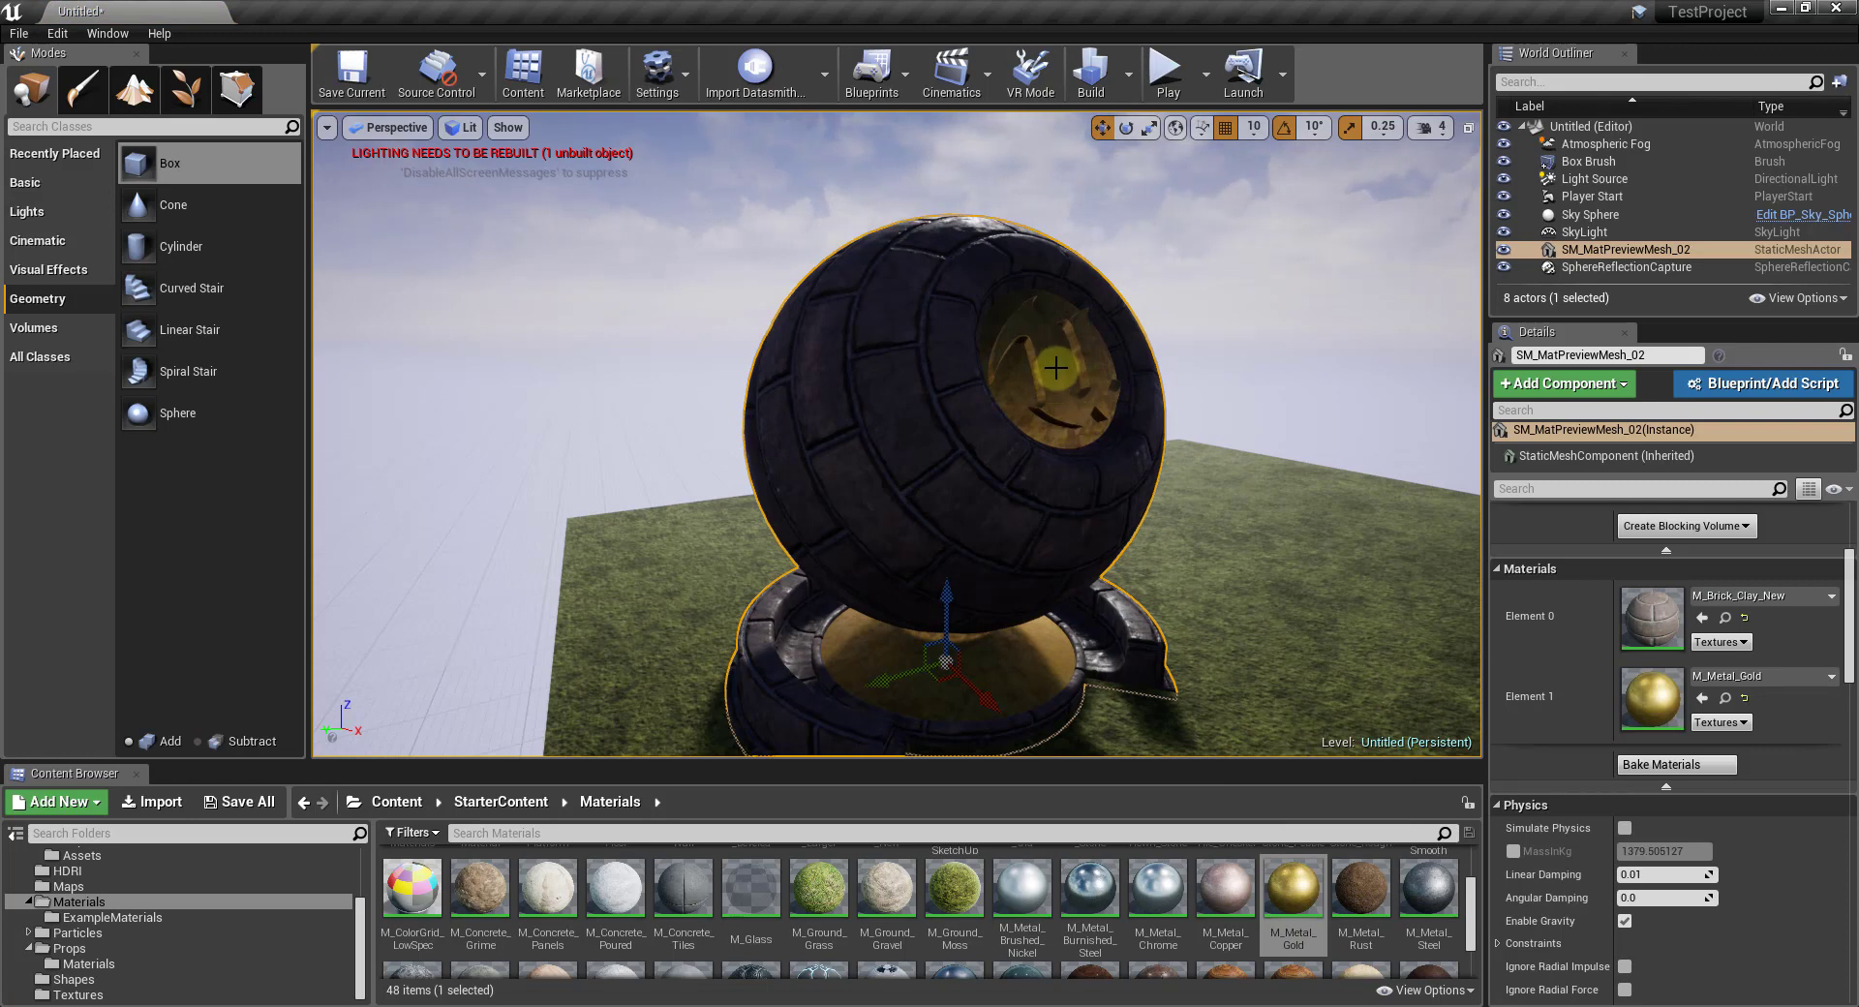
pyautogui.hotkey('ctrl', 'z')
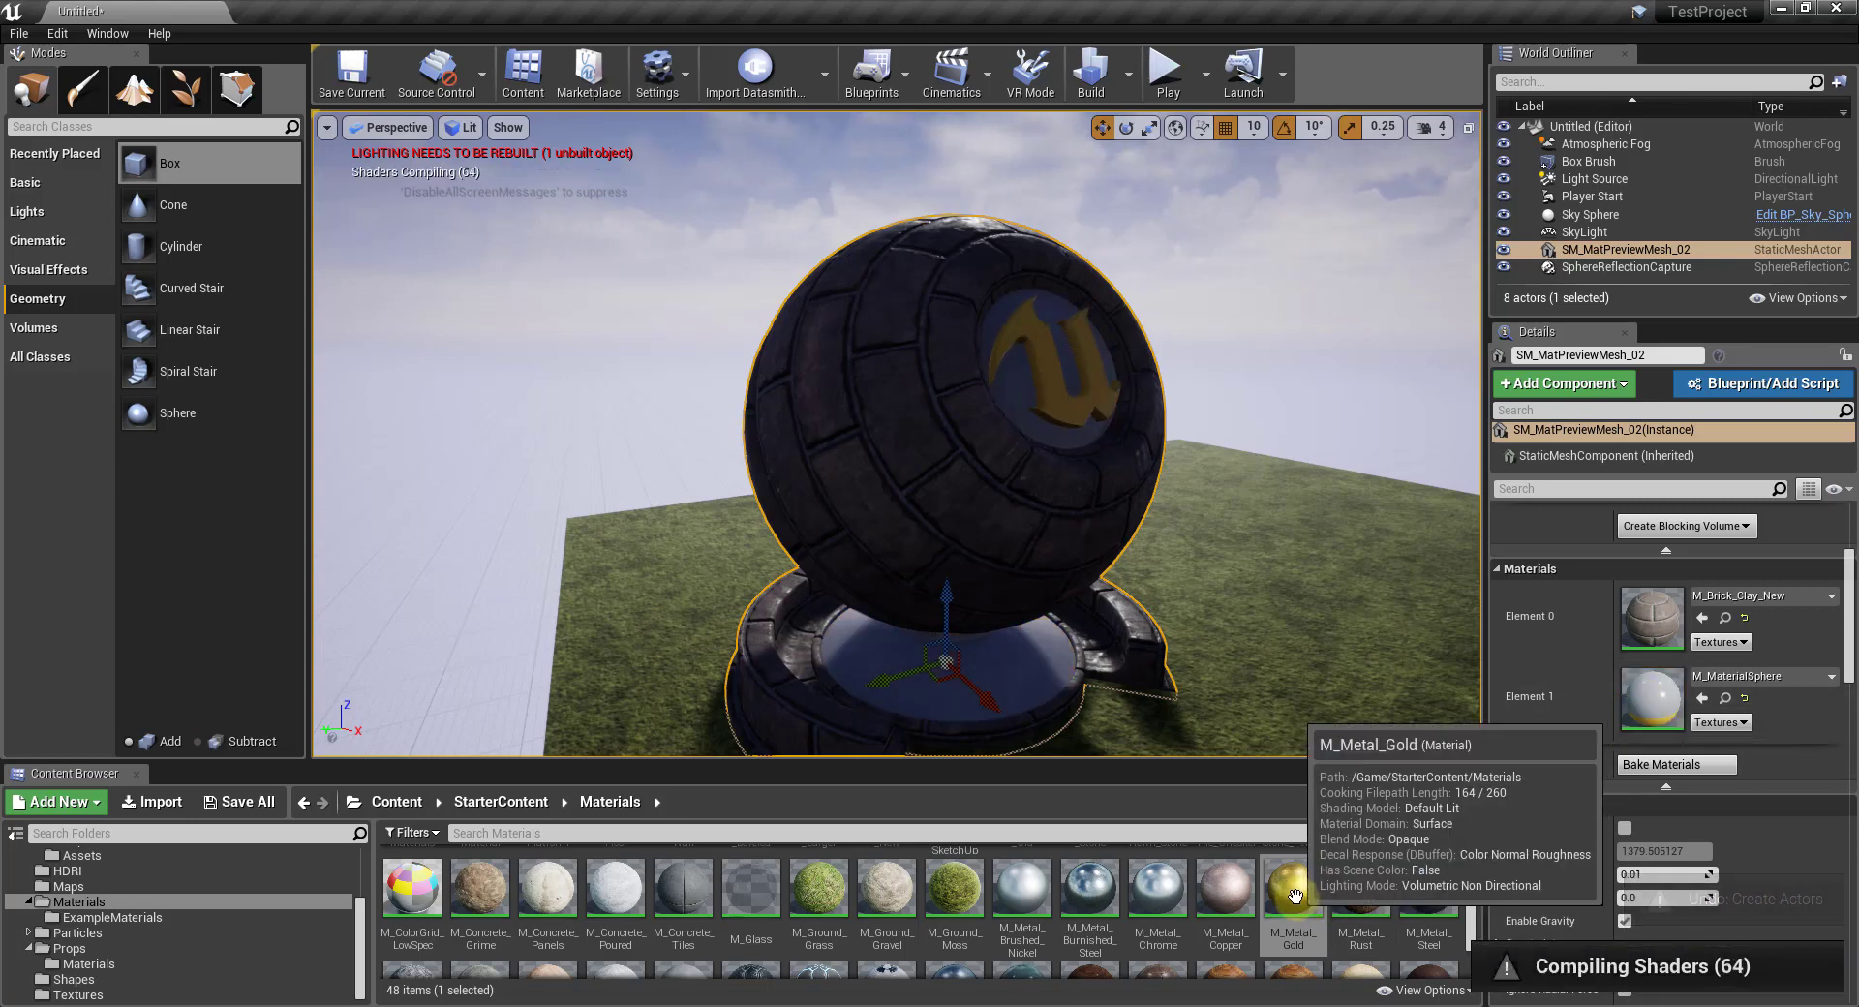
# Step: Assign the M_Metal_Gold material to the preview mesh's Element 1 slot
pyautogui.moveTo(1294, 886); pyautogui.dragTo(1658, 695)
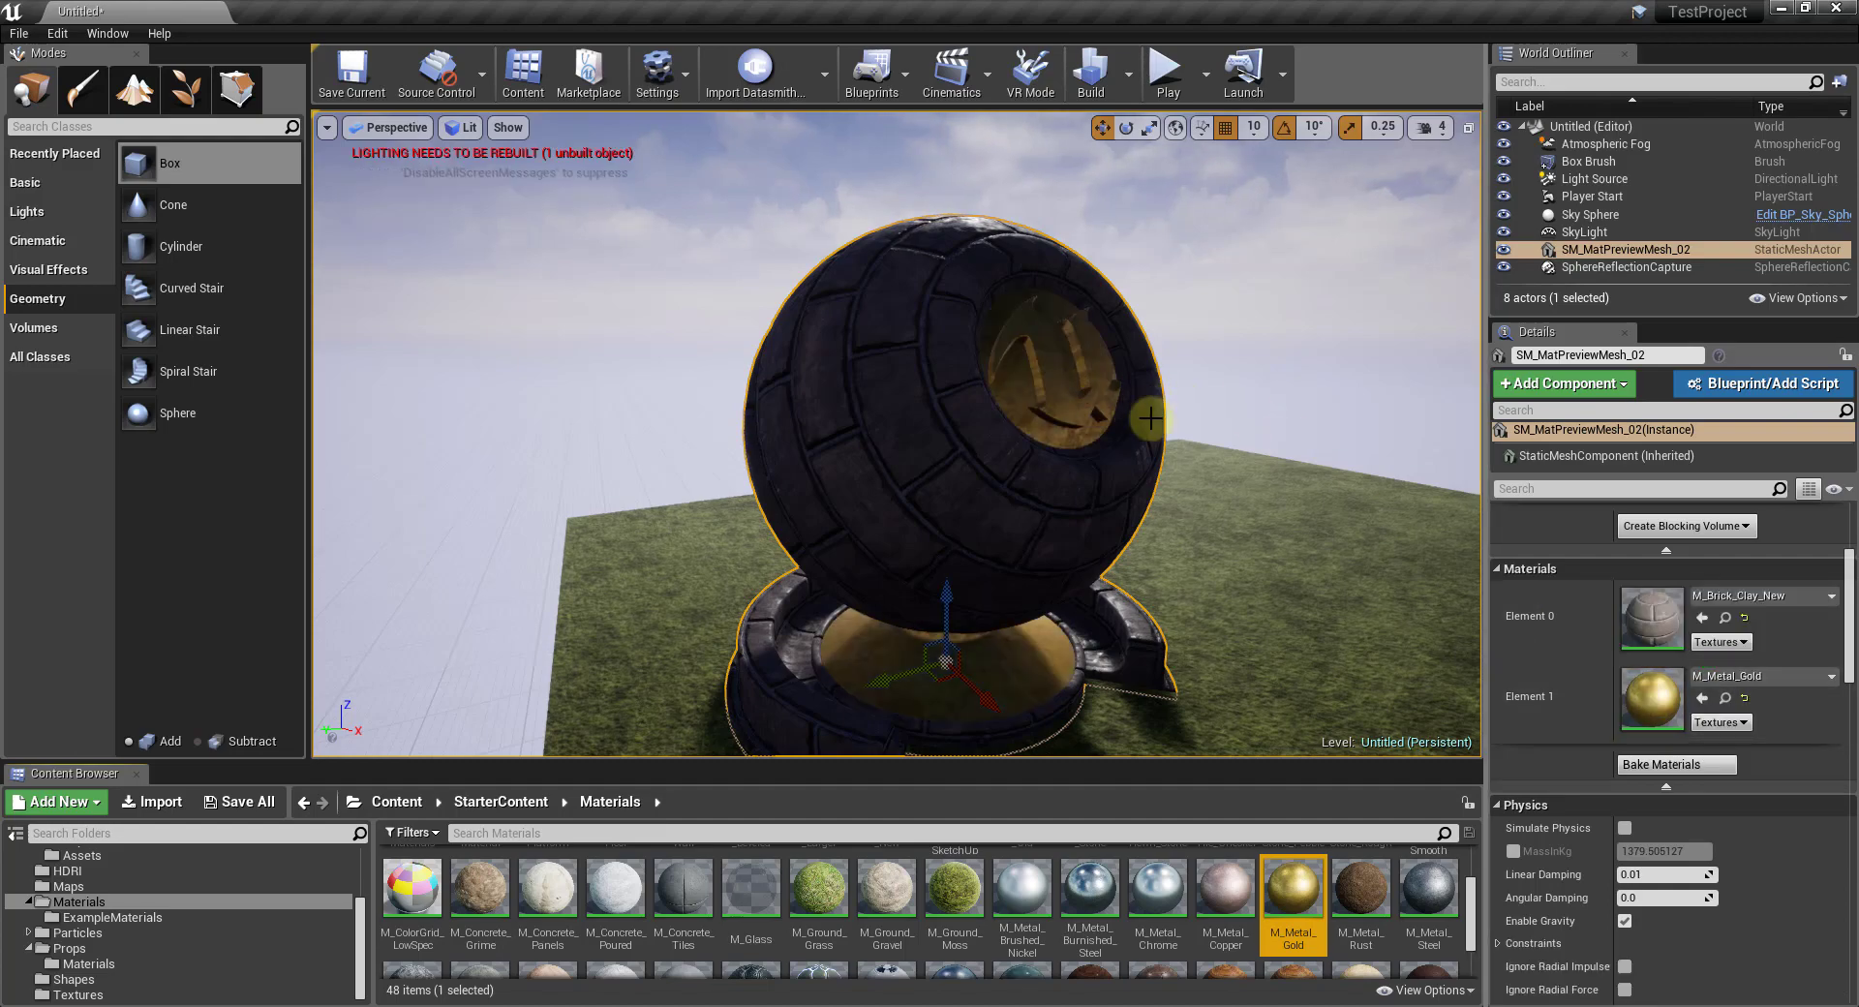
pyautogui.keyDown('alt'); pyautogui.moveTo(1151, 418); pyautogui.dragTo(1187, 439); pyautogui.keyUp('alt')
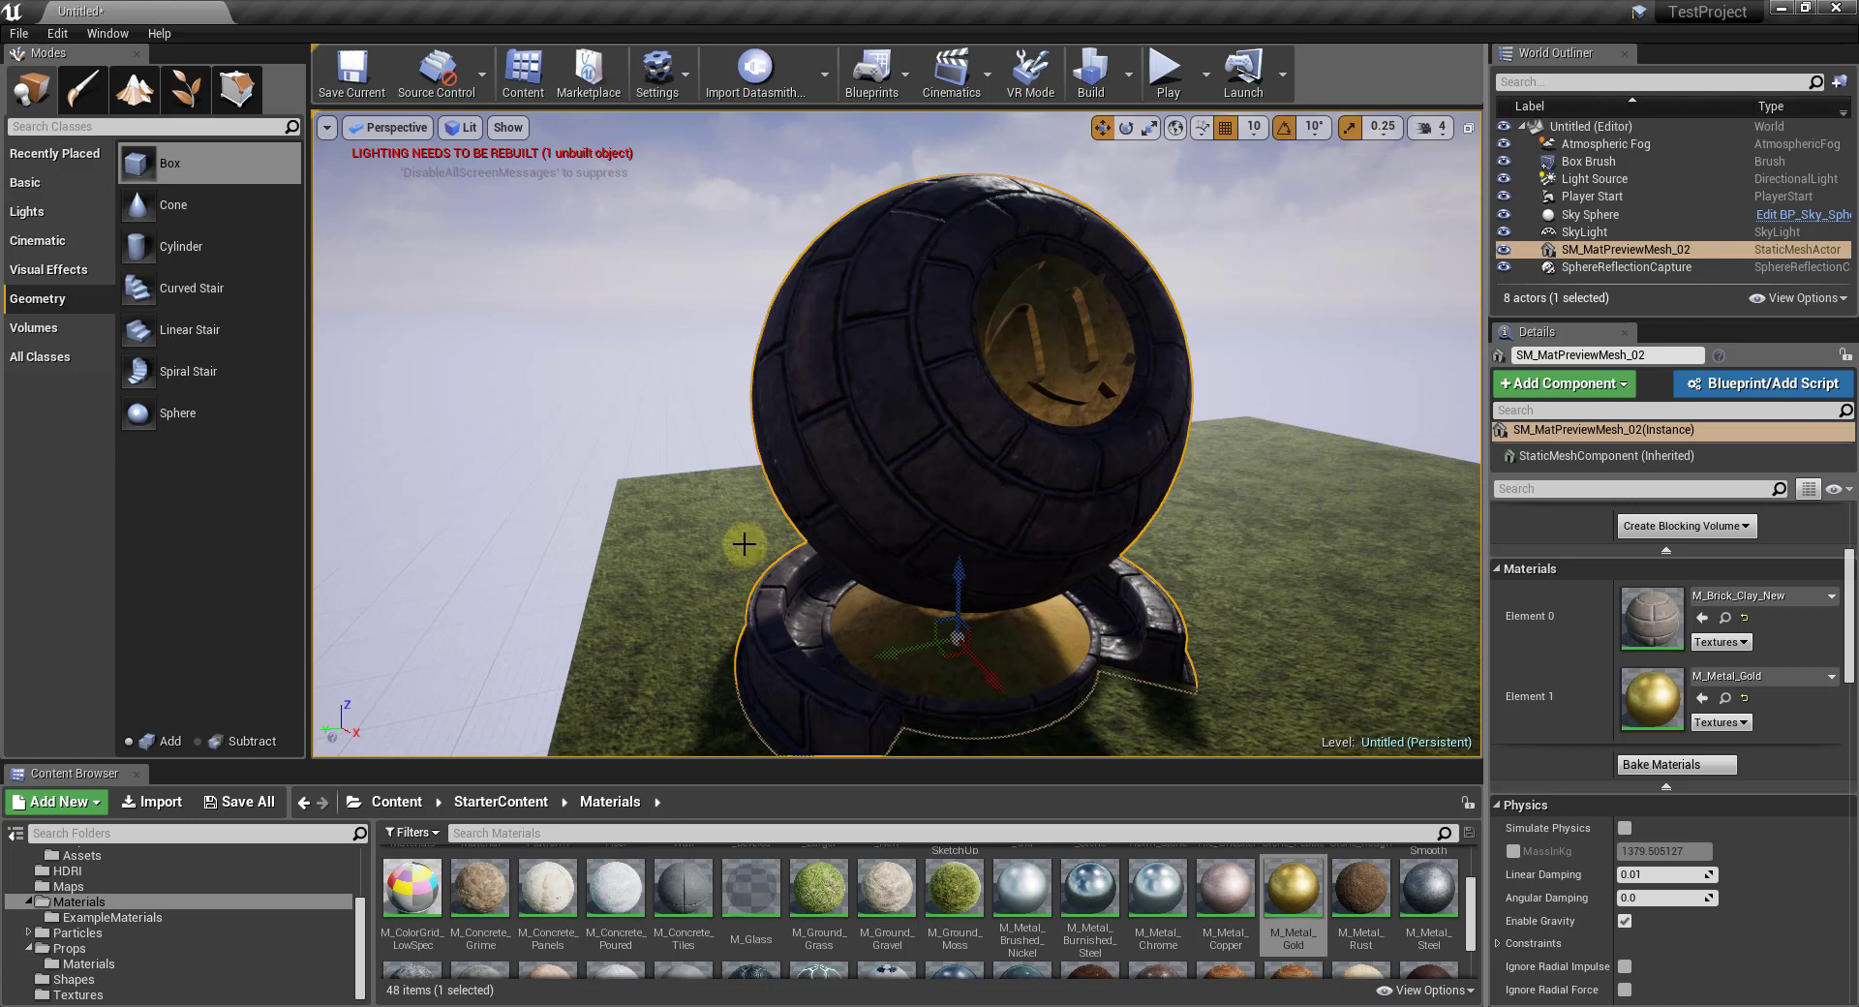
# Step: Undo the last brush addition and place a basic Cube actor on the moss floor beside the preview mesh
pyautogui.keyDown('alt'); pyautogui.moveTo(744, 544); pyautogui.dragTo(95, 206); pyautogui.keyUp('alt')
pyautogui.hotkey('ctrl', 'z')
pyautogui.click(25, 182)
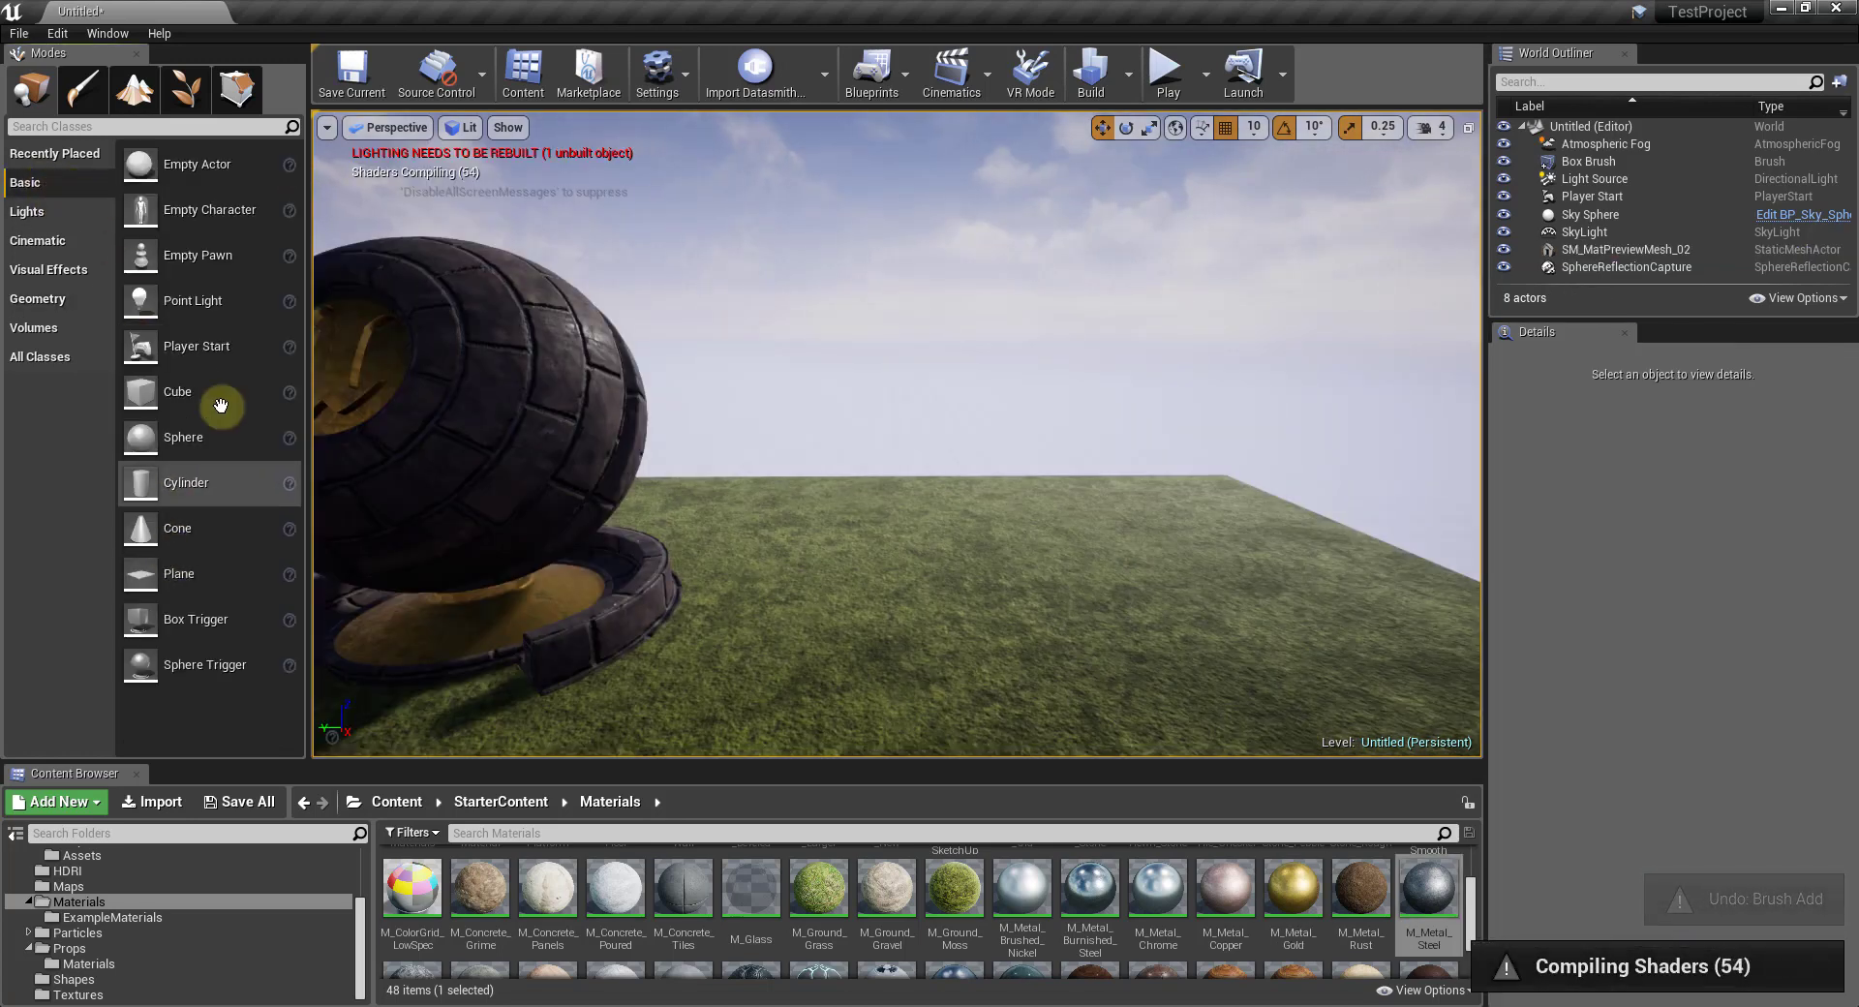
pyautogui.moveTo(203, 388); pyautogui.dragTo(1016, 462)
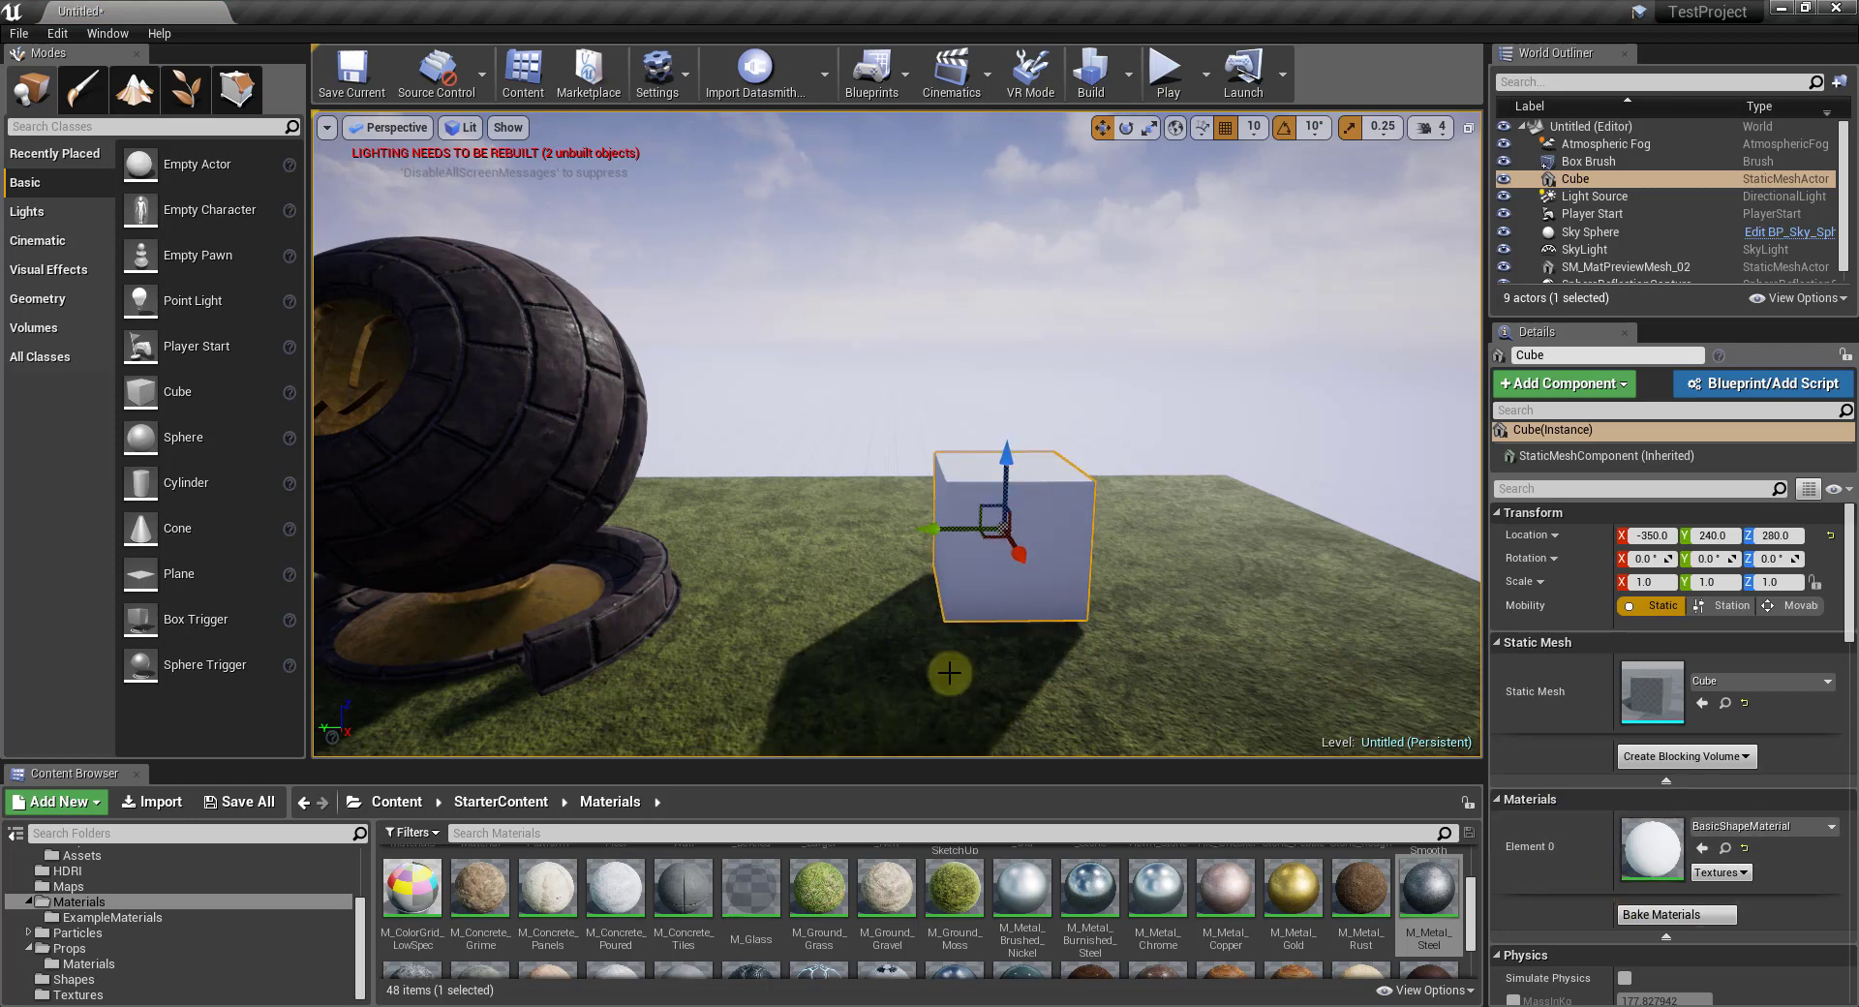
# Step: Apply the M_Metal_Steel material to the cube and view it together with the preview mesh
pyautogui.moveTo(1403, 910); pyautogui.dragTo(407, 658)
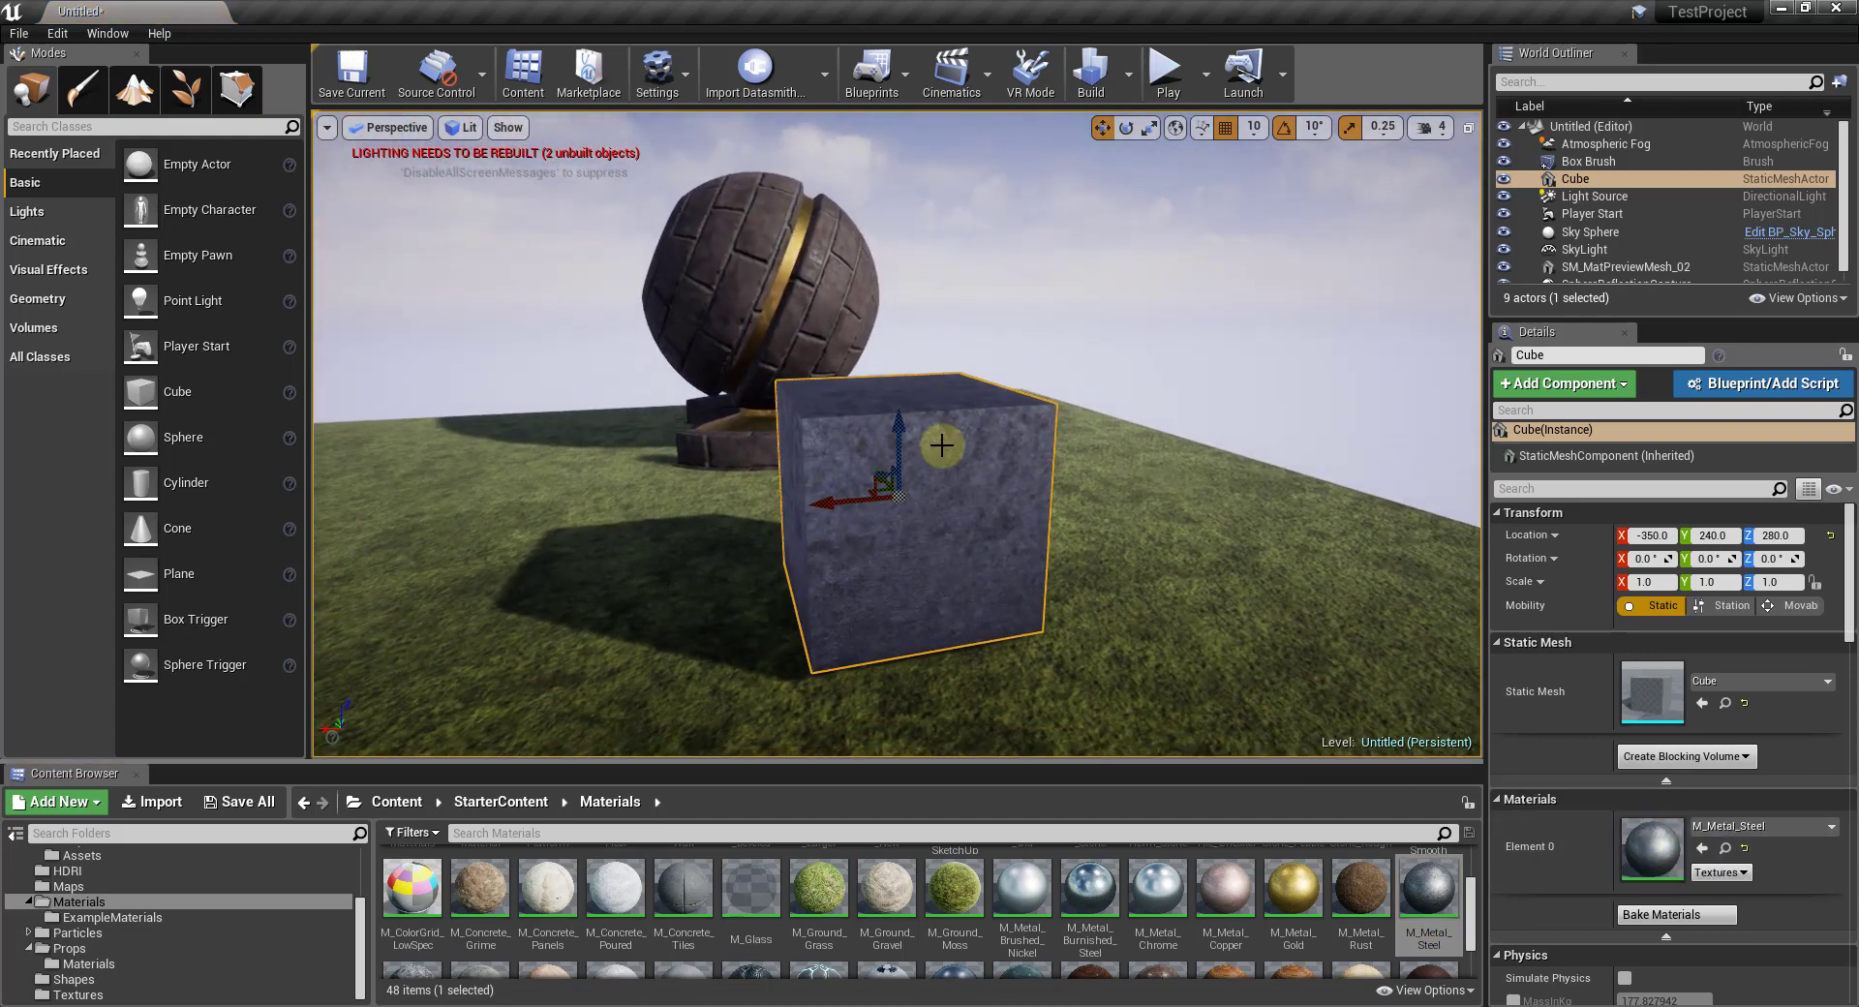
pyautogui.moveTo(943, 445); pyautogui.dragTo(1375, 474)
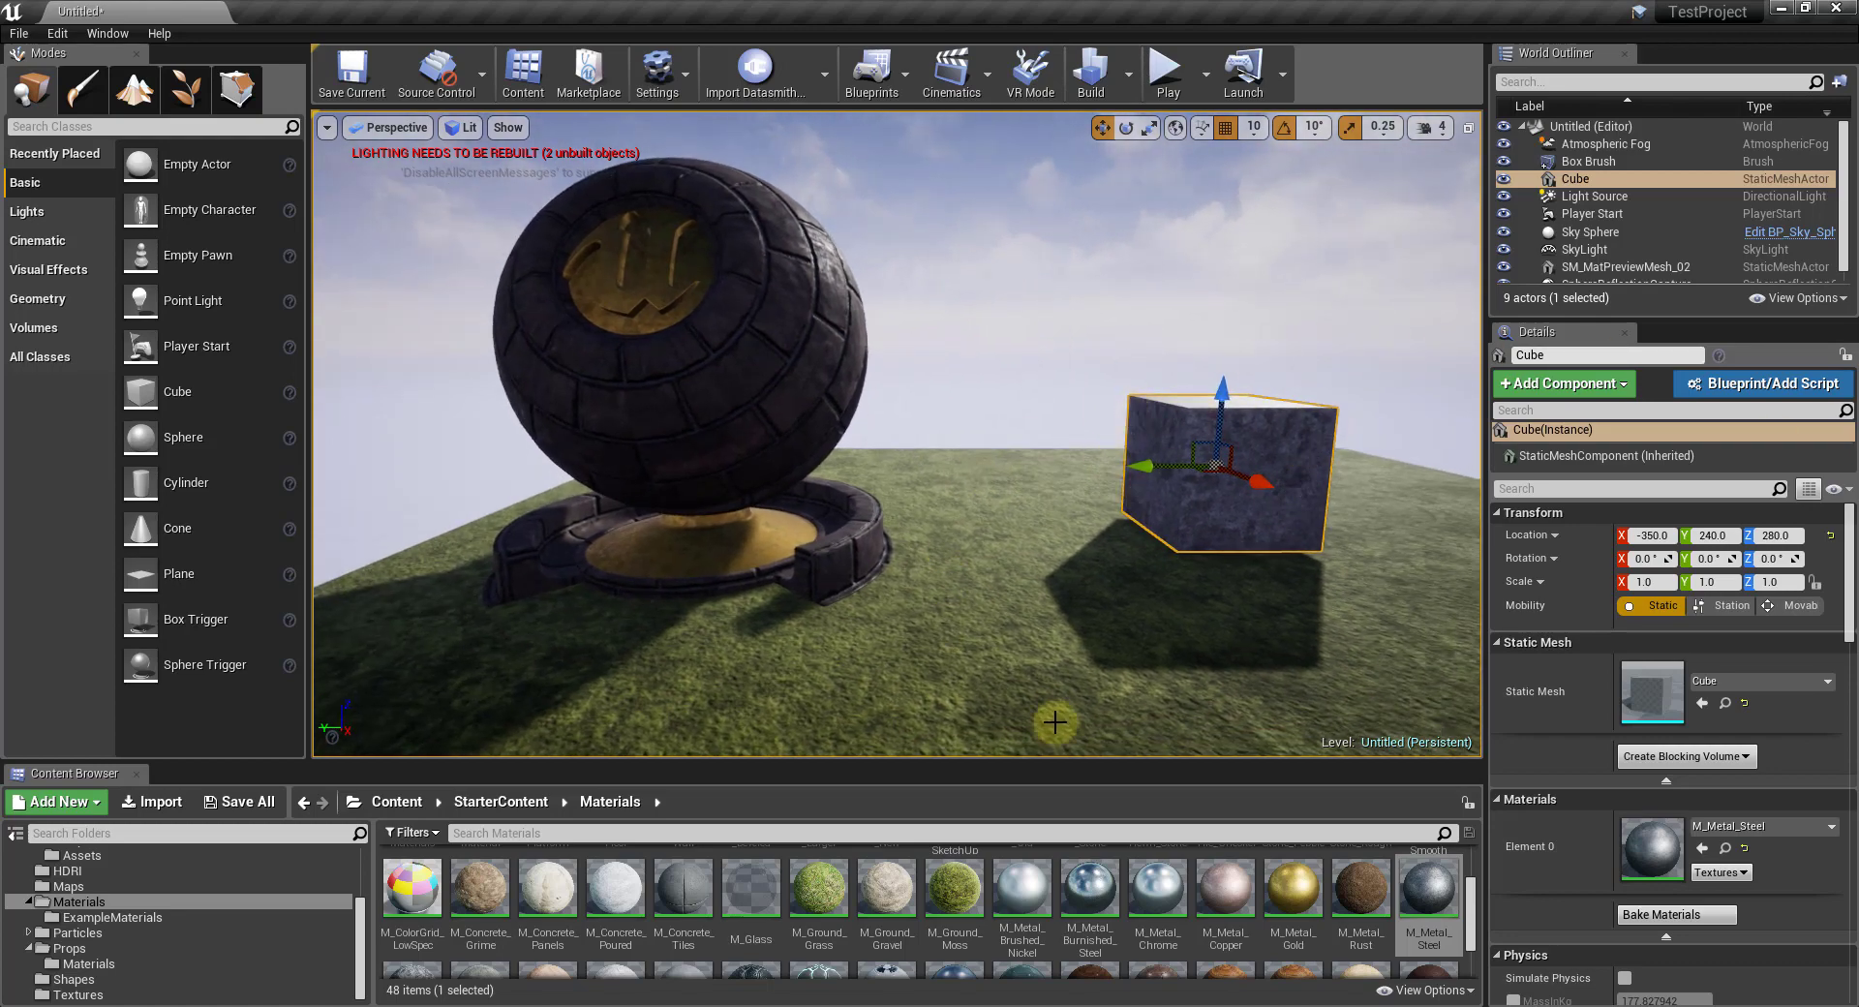
pyautogui.moveTo(1286, 611); pyautogui.dragTo(1287, 581)
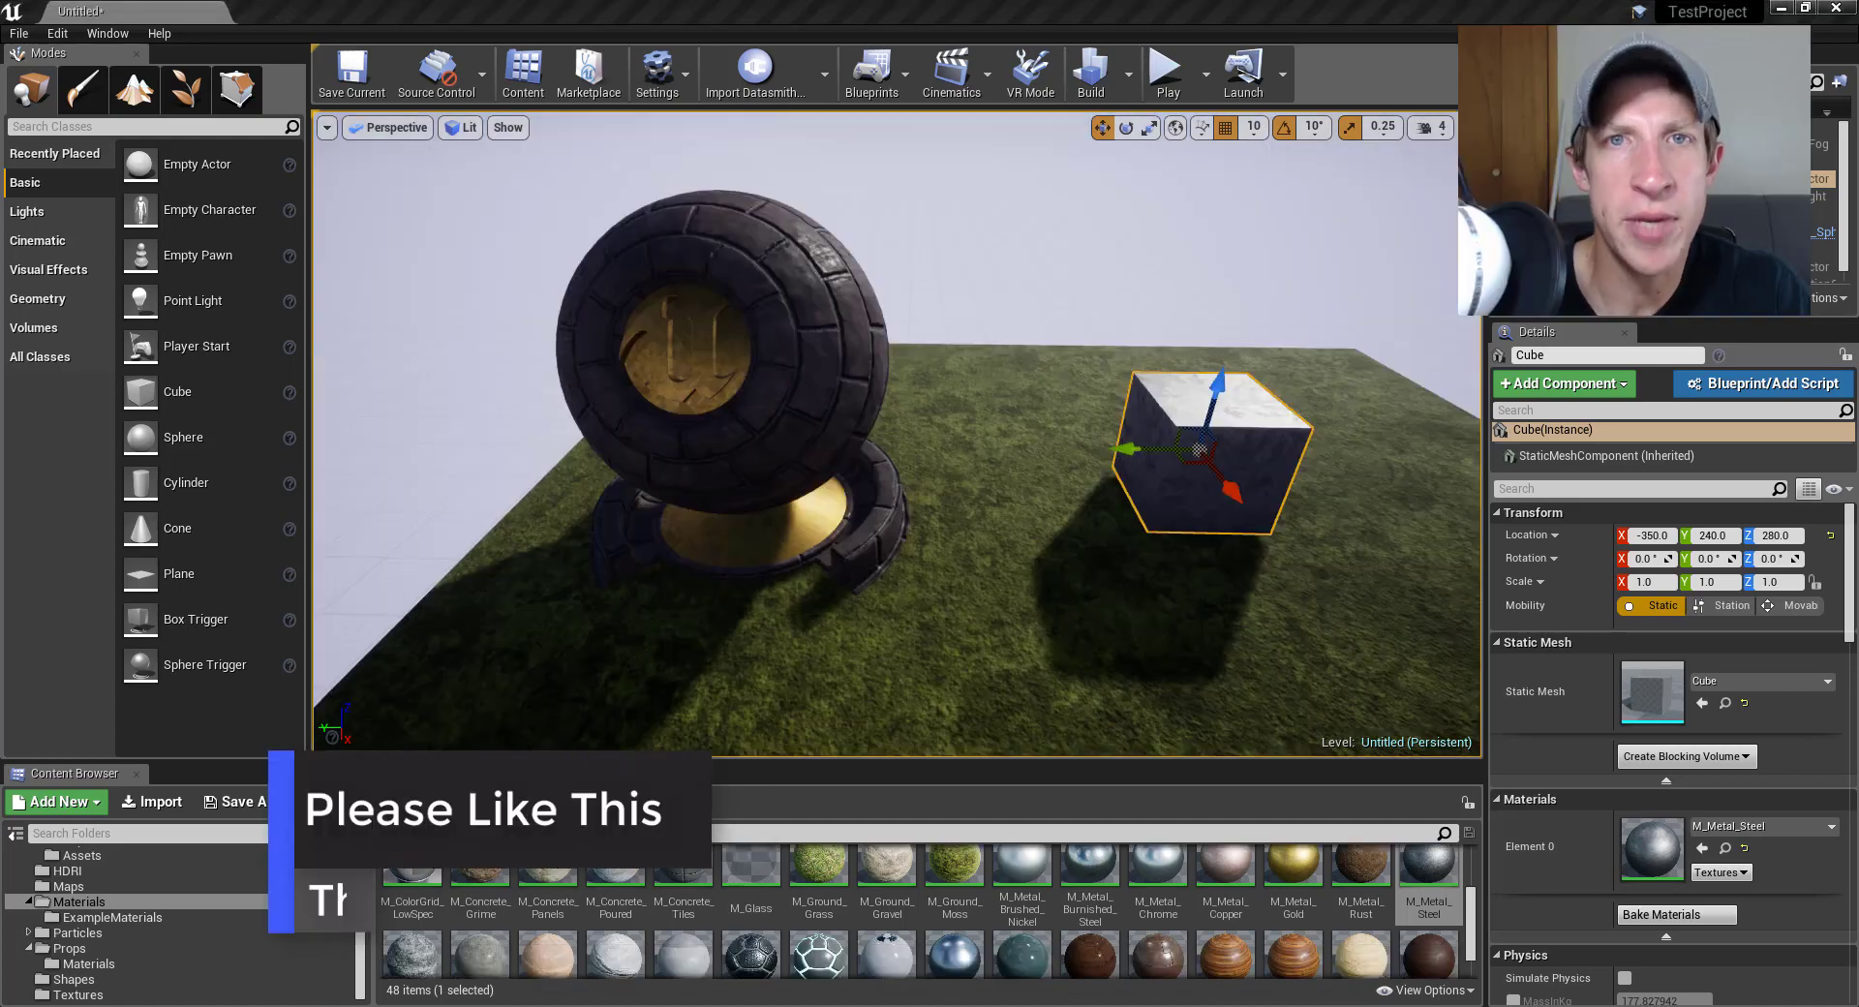